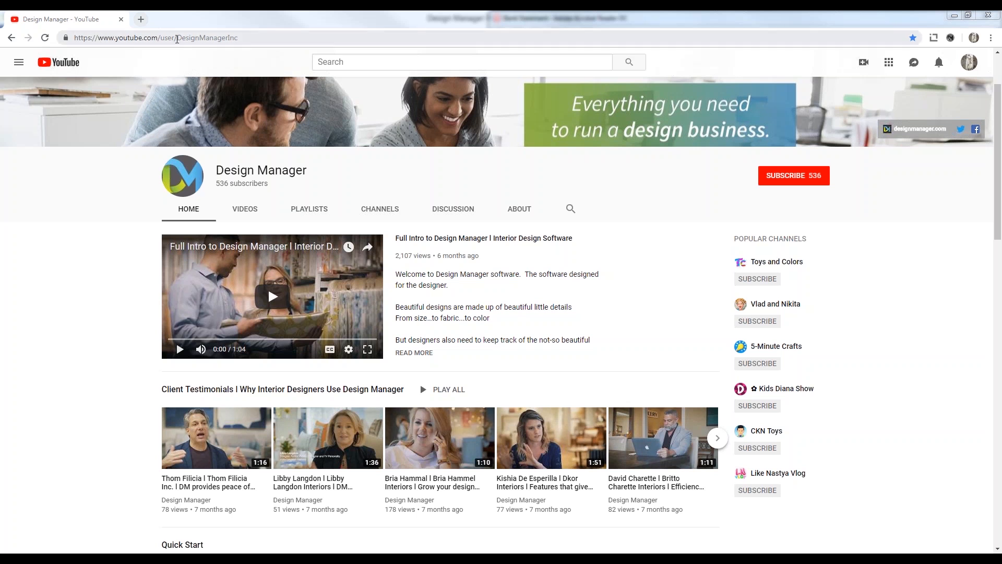
- Look through the Design Manager YouTube channel's quick start, tutorial, course and webinar playlists, and close the browser
{"action": "left_click_drag", "start_coordinate": [177, 39], "coordinate": [239, 39]}
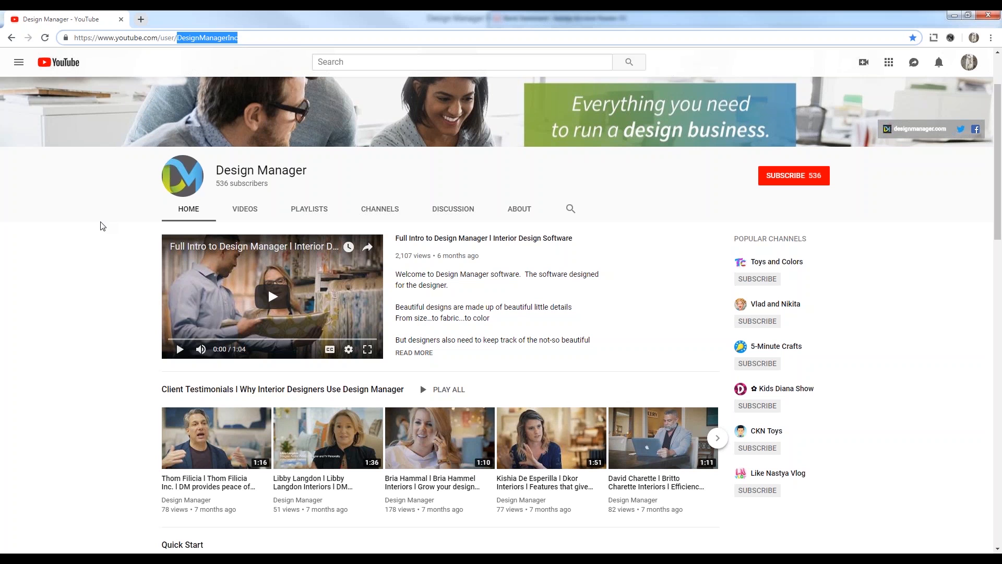
{"action": "scroll", "coordinate": [103, 225], "scroll_direction": "down", "scroll_amount": 5}
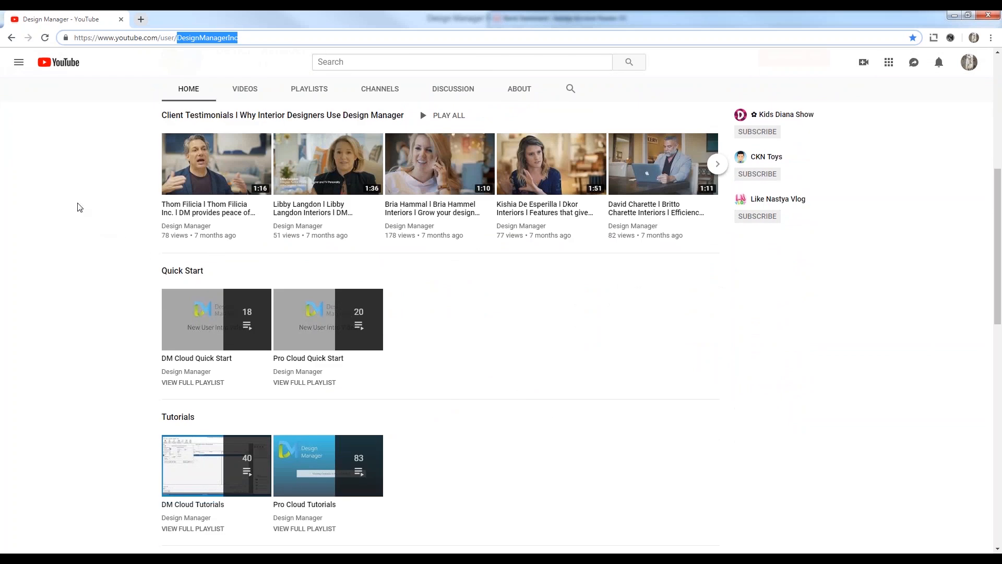
{"action": "scroll", "coordinate": [78, 207], "scroll_direction": "down", "scroll_amount": 2}
{"action": "scroll", "coordinate": [79, 207], "scroll_direction": "down", "scroll_amount": 2}
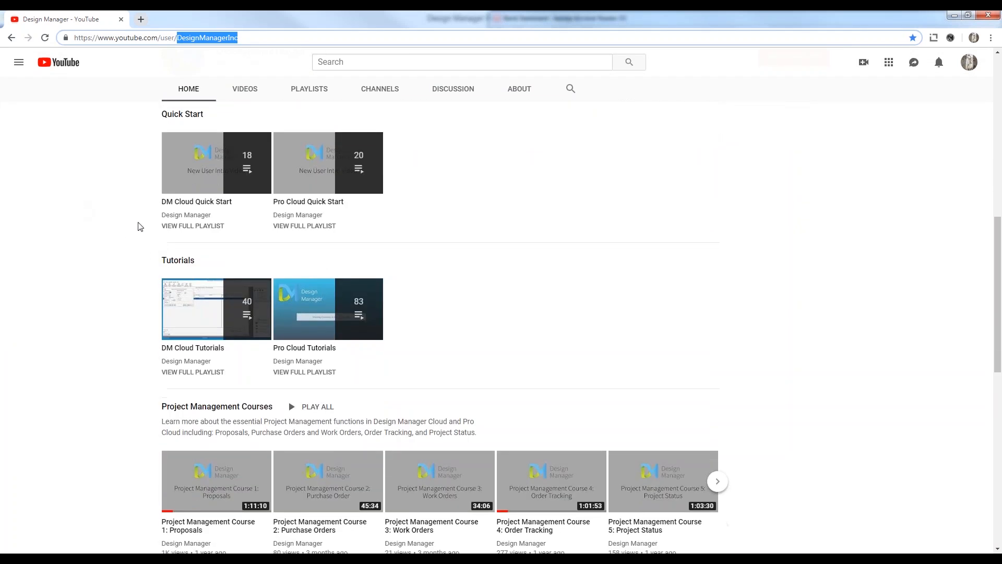
{"action": "scroll", "coordinate": [95, 212], "scroll_direction": "down", "scroll_amount": 3}
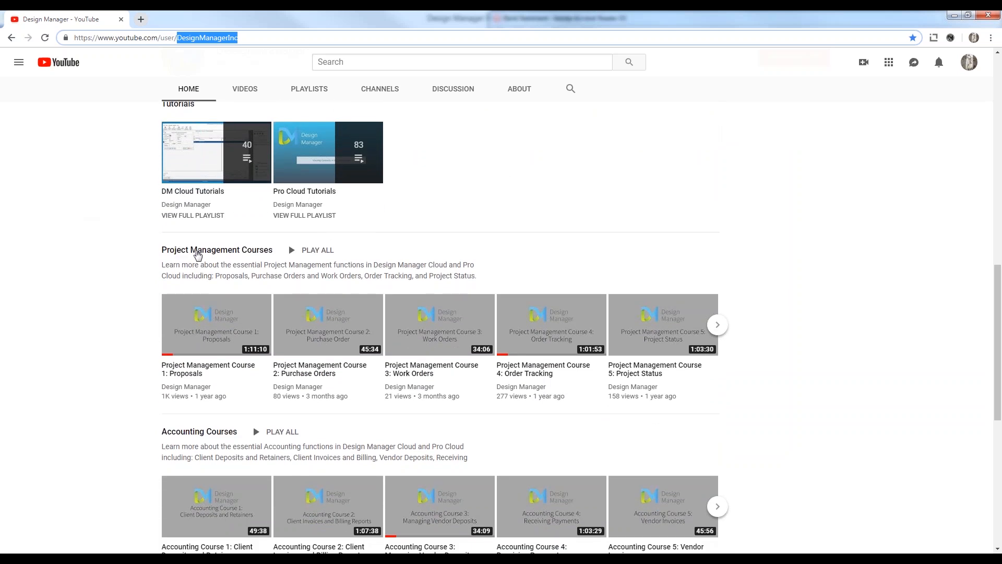
{"action": "scroll", "coordinate": [88, 275], "scroll_direction": "down", "scroll_amount": 3}
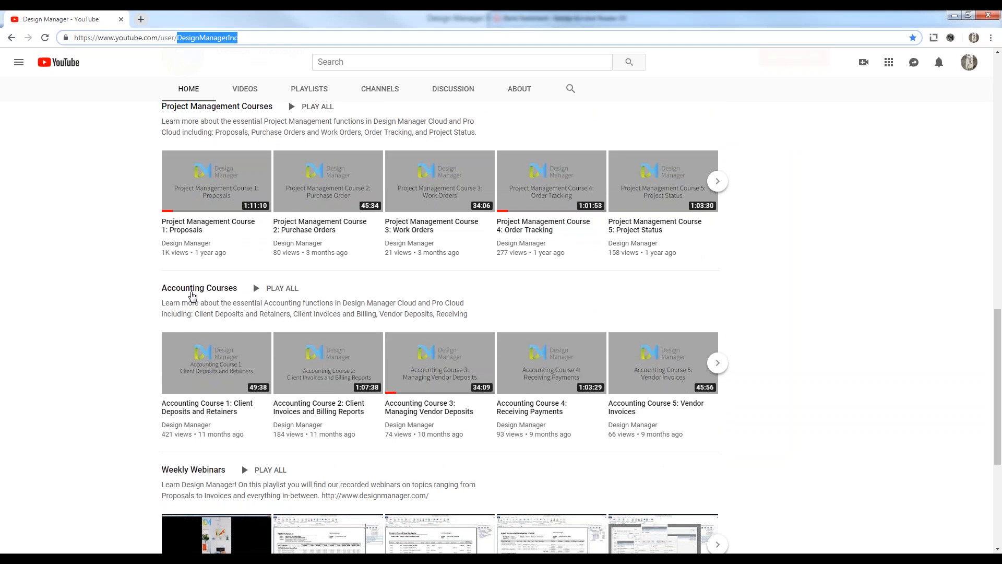
{"action": "scroll", "coordinate": [109, 279], "scroll_direction": "down", "scroll_amount": 3}
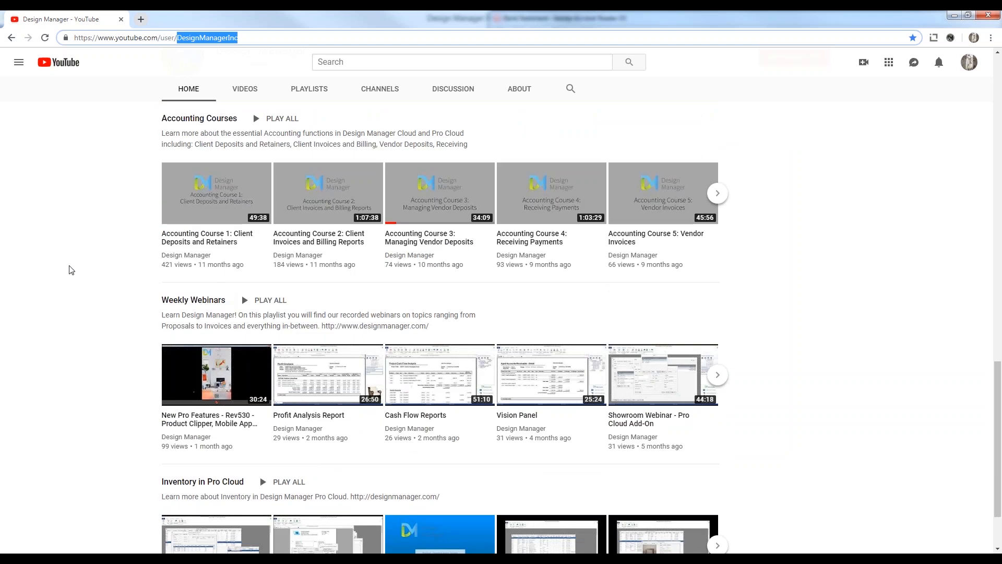
{"action": "left_click", "coordinate": [988, 15]}
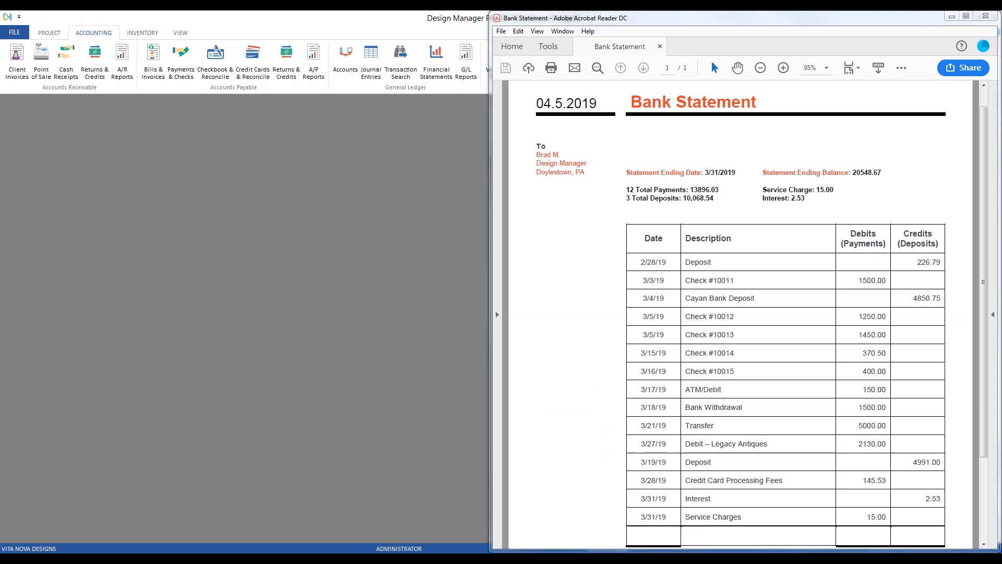
- Open the cash reconciliation from the checkbook in Design Manager, keeping 10010 - Cash - Checking as the account
{"action": "left_click", "coordinate": [321, 289]}
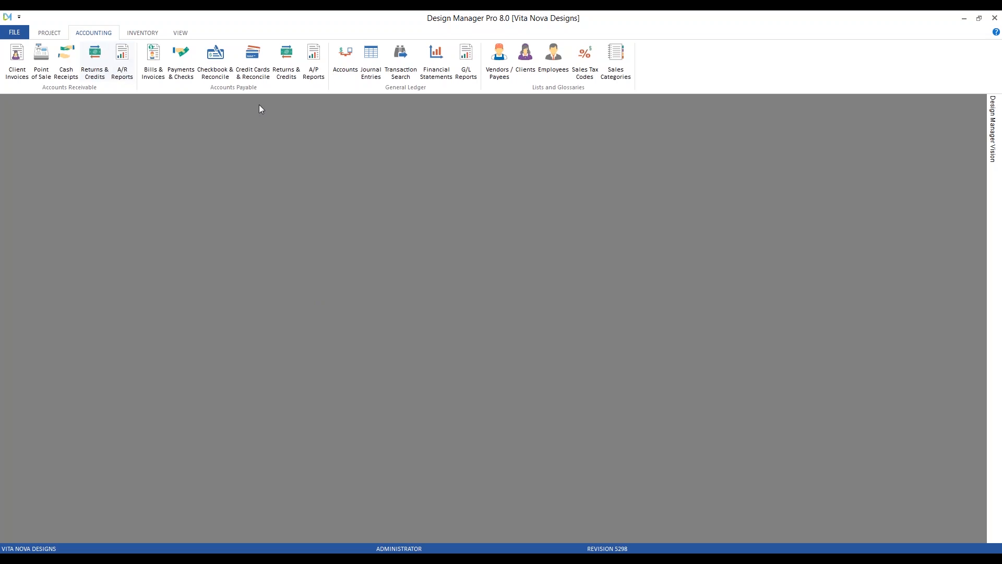
{"action": "left_click", "coordinate": [217, 54]}
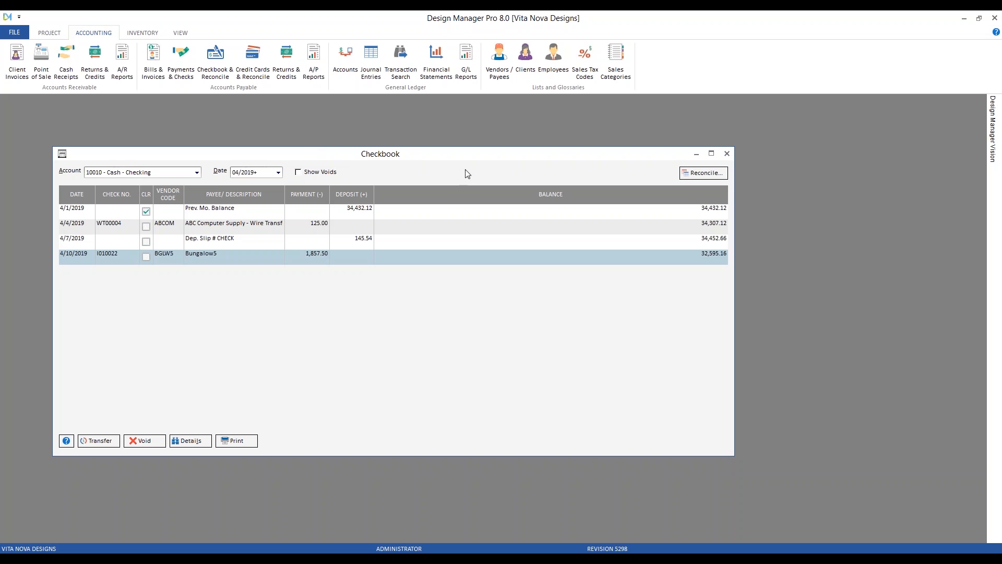
{"action": "left_click", "coordinate": [699, 177]}
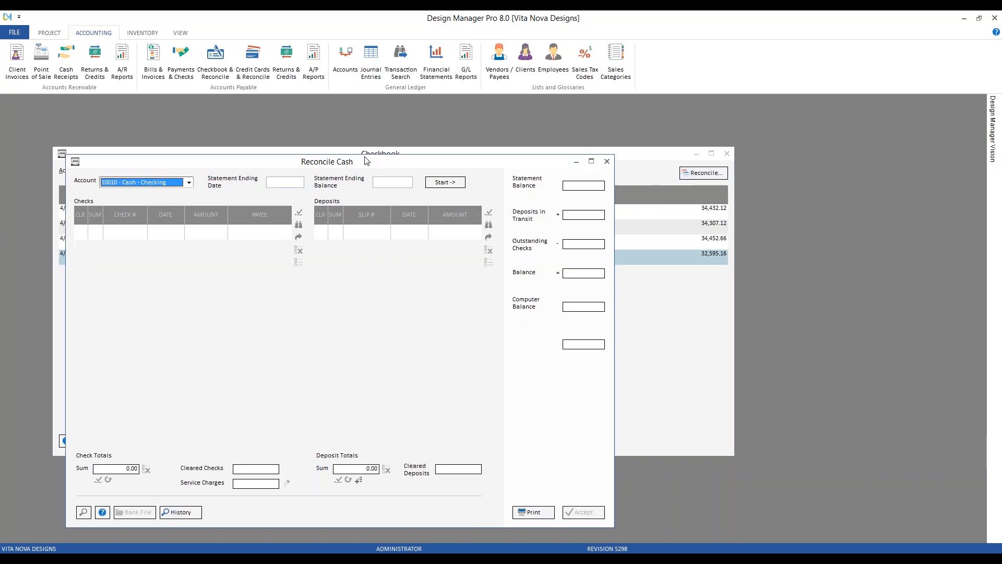
{"action": "left_click_drag", "start_coordinate": [367, 160], "coordinate": [367, 150]}
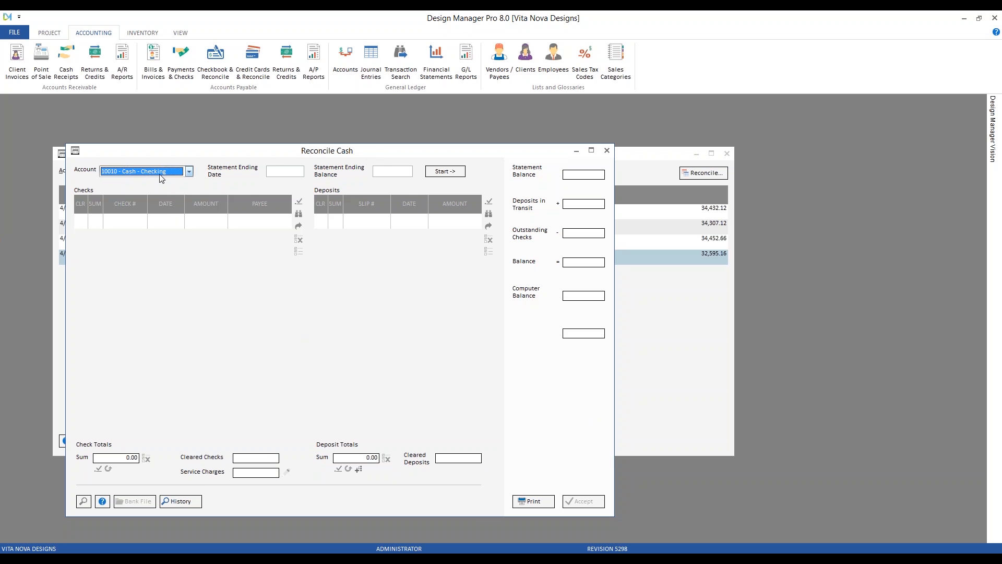
{"action": "left_click_drag", "start_coordinate": [138, 155], "coordinate": [108, 151]}
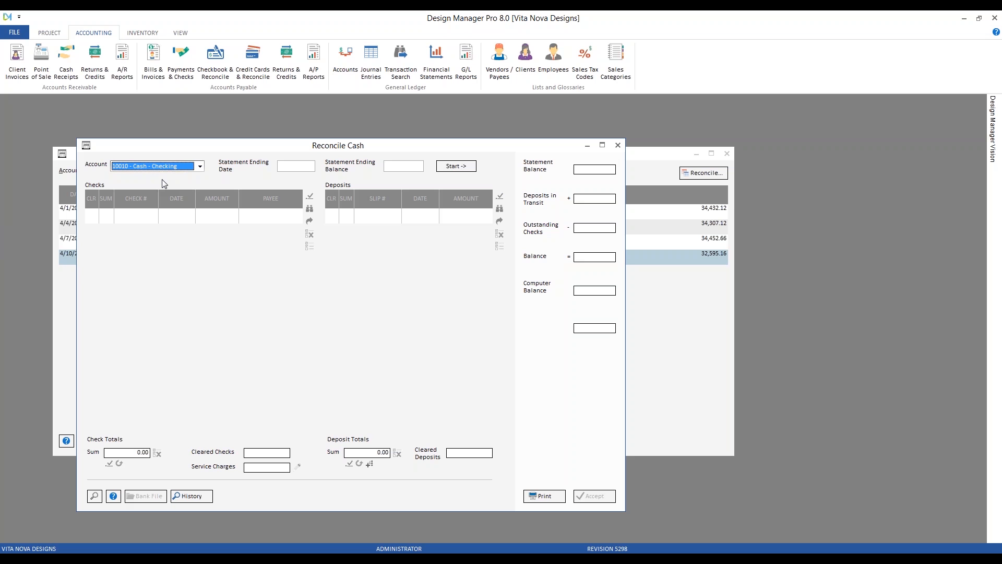
{"action": "left_click", "coordinate": [199, 167]}
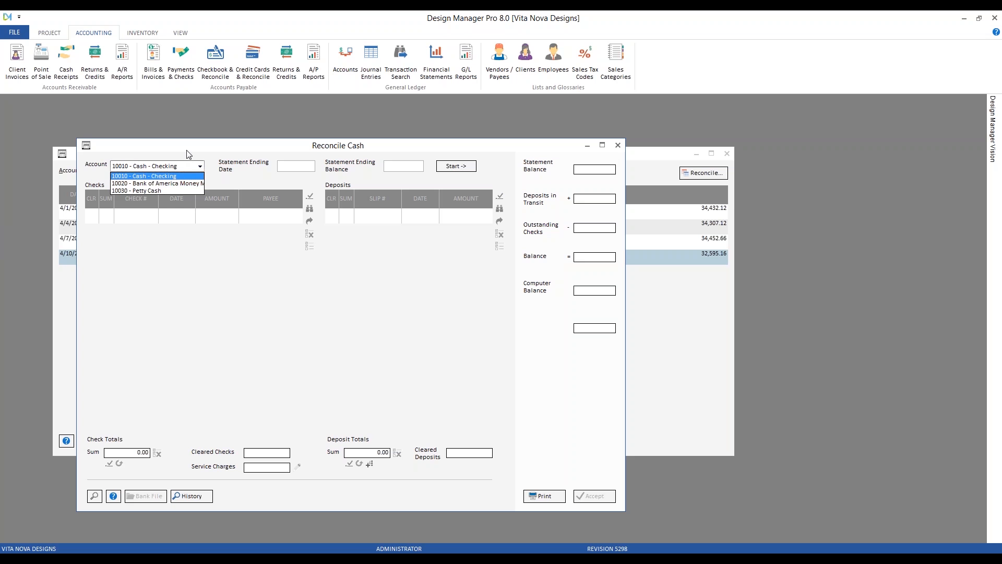
{"action": "left_click", "coordinate": [188, 154]}
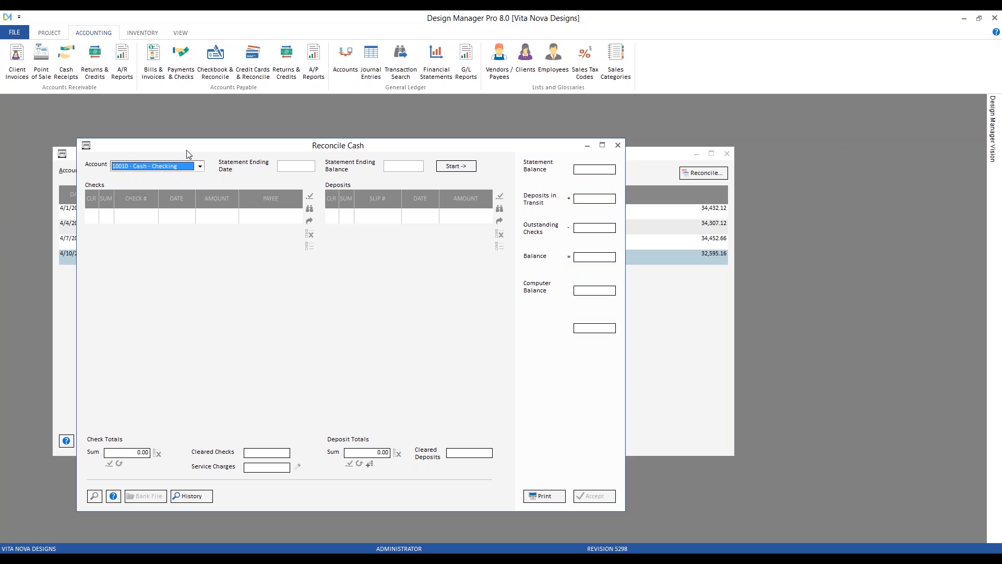
{"action": "left_click_drag", "start_coordinate": [187, 151], "coordinate": [175, 137]}
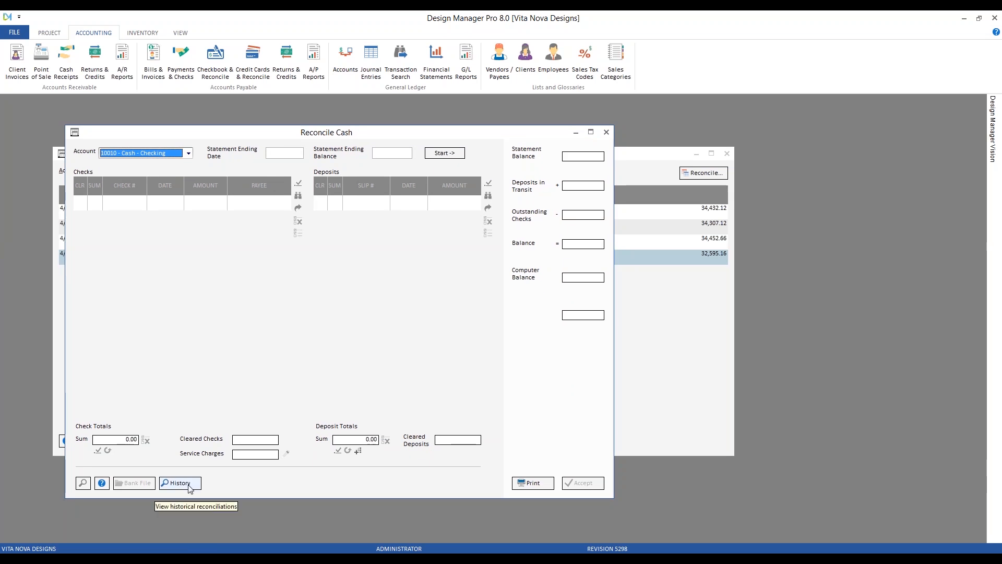
- Open the checking account's reconciliation history and preview the report for the 2/28/2019 bank statement
{"action": "left_click", "coordinate": [180, 483]}
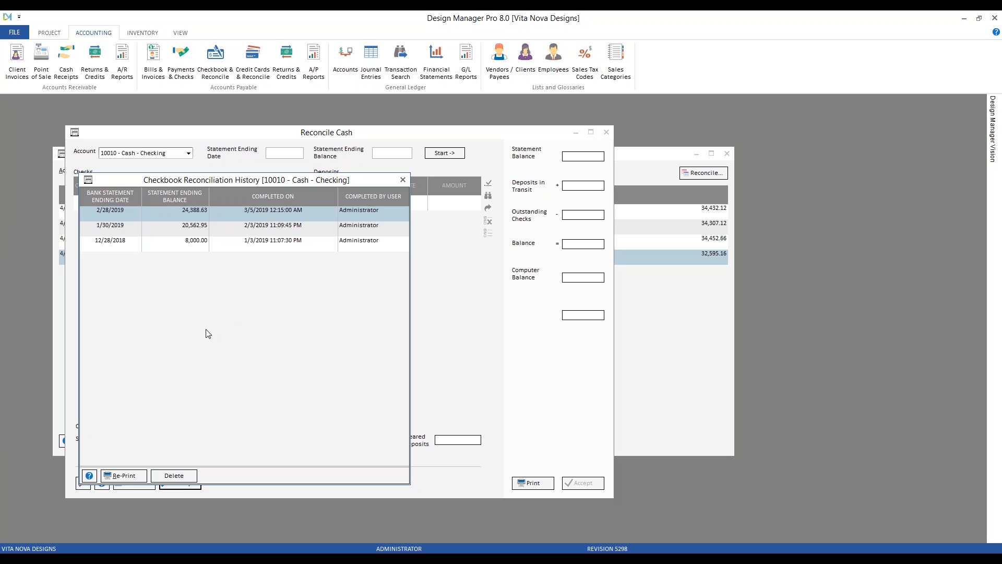
{"action": "left_click", "coordinate": [130, 477]}
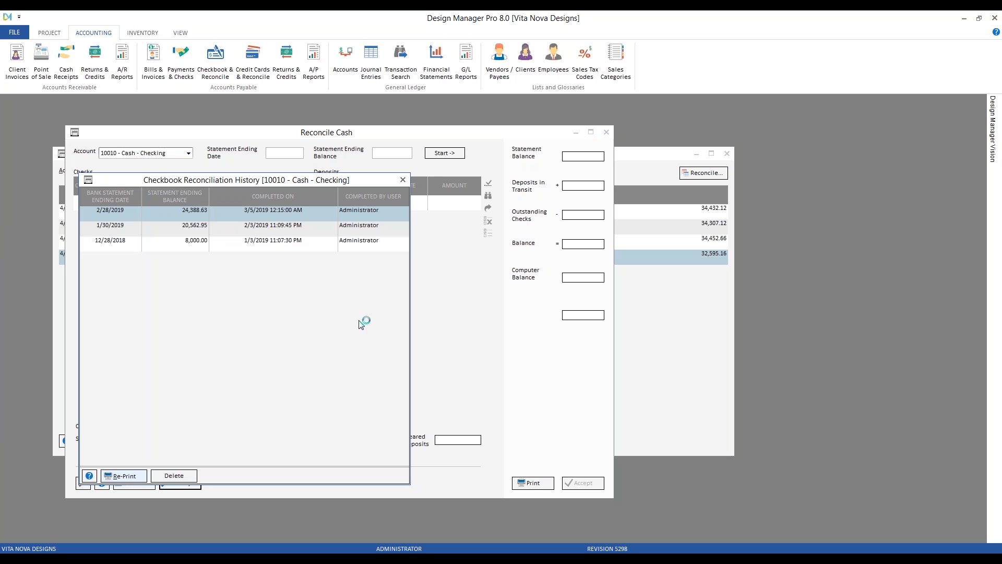
{"action": "left_click", "coordinate": [283, 248]}
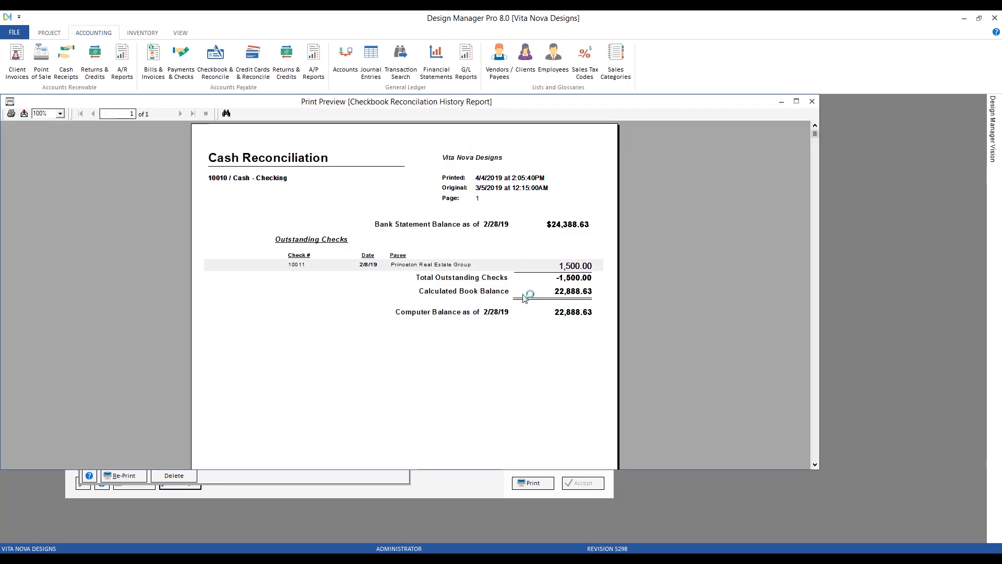
{"action": "left_click", "coordinate": [812, 101]}
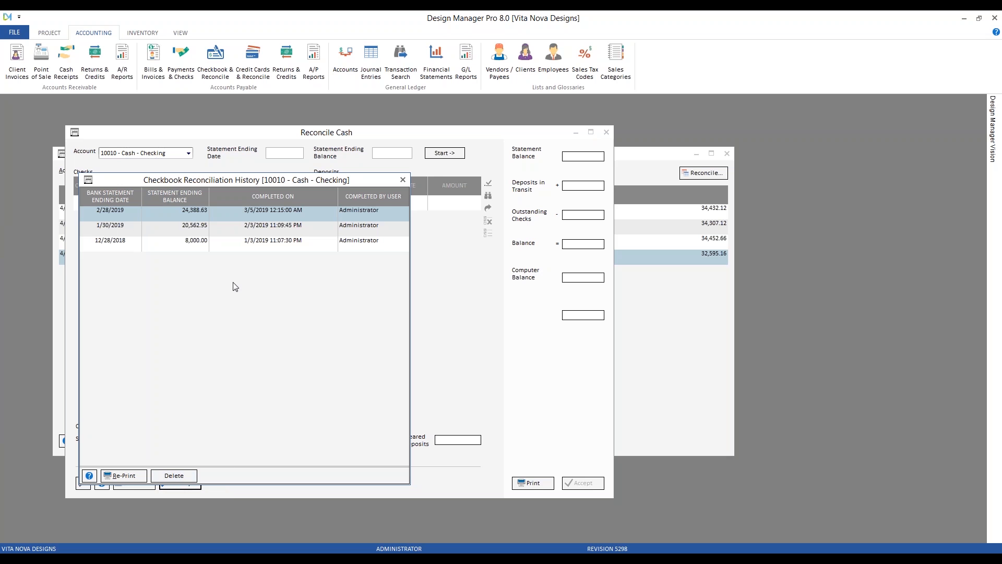
- Go through the past reconciliations in the history list and close the history
{"action": "left_click", "coordinate": [174, 247]}
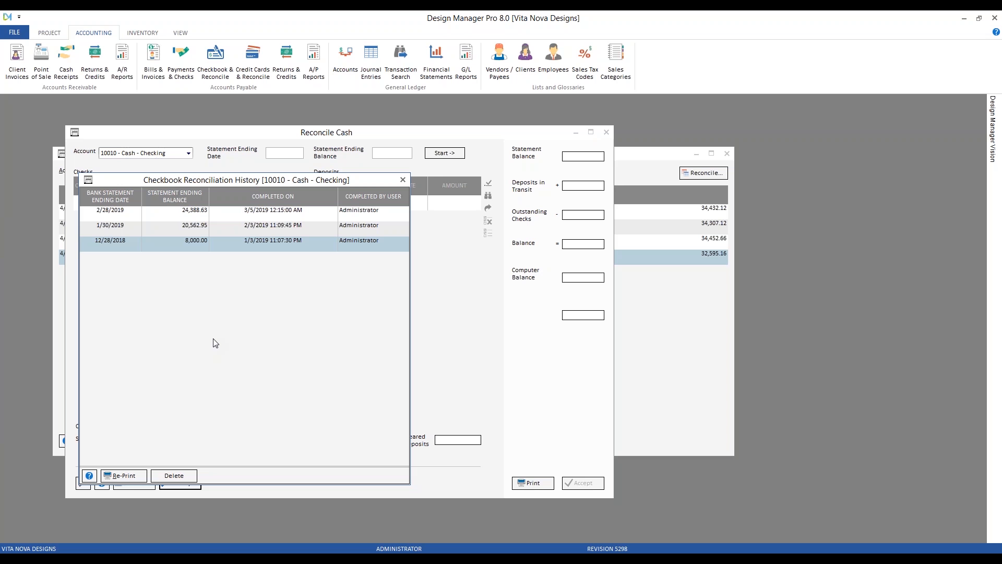
{"action": "left_click", "coordinate": [185, 215]}
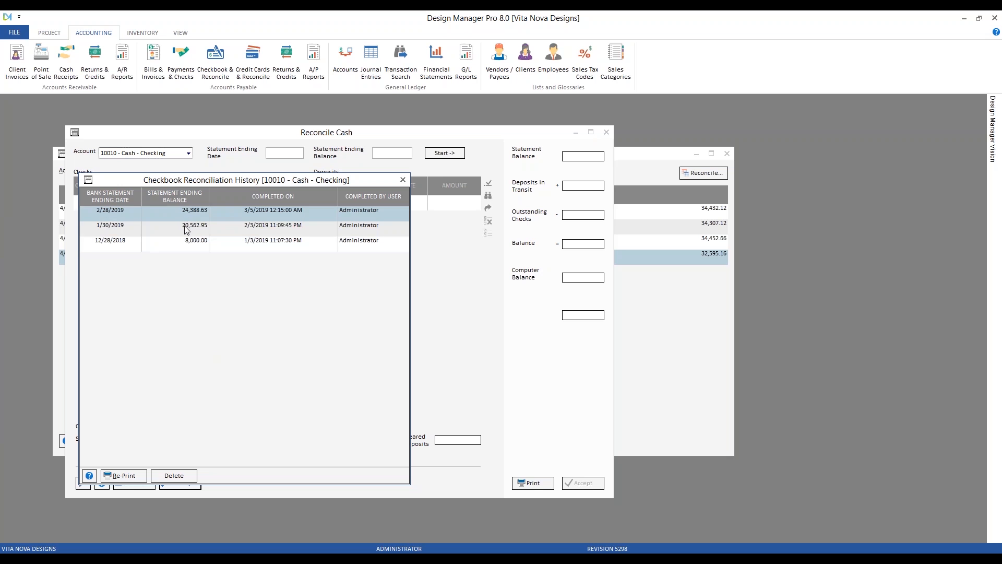
{"action": "left_click", "coordinate": [184, 228]}
{"action": "left_click", "coordinate": [183, 247]}
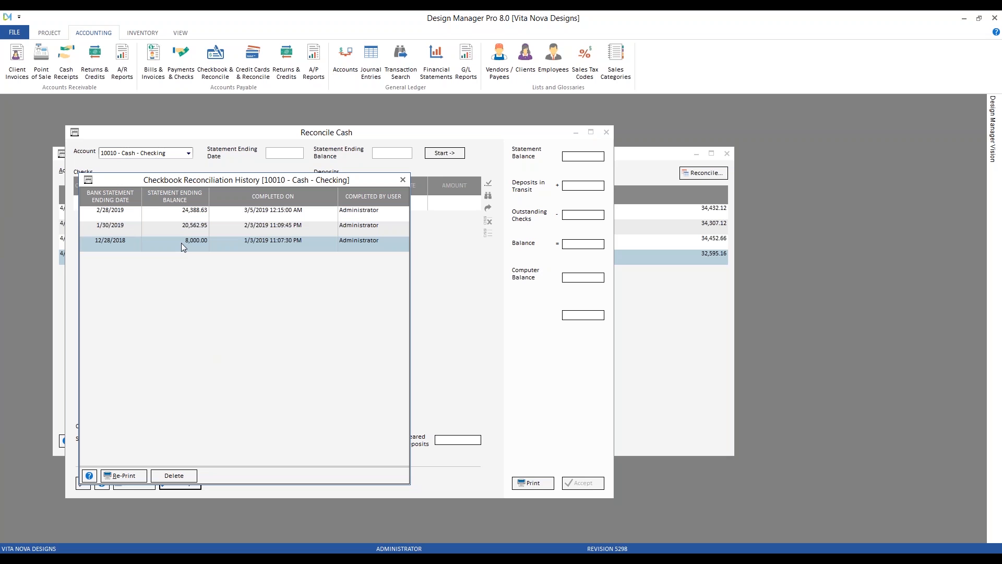
{"action": "left_click", "coordinate": [402, 179]}
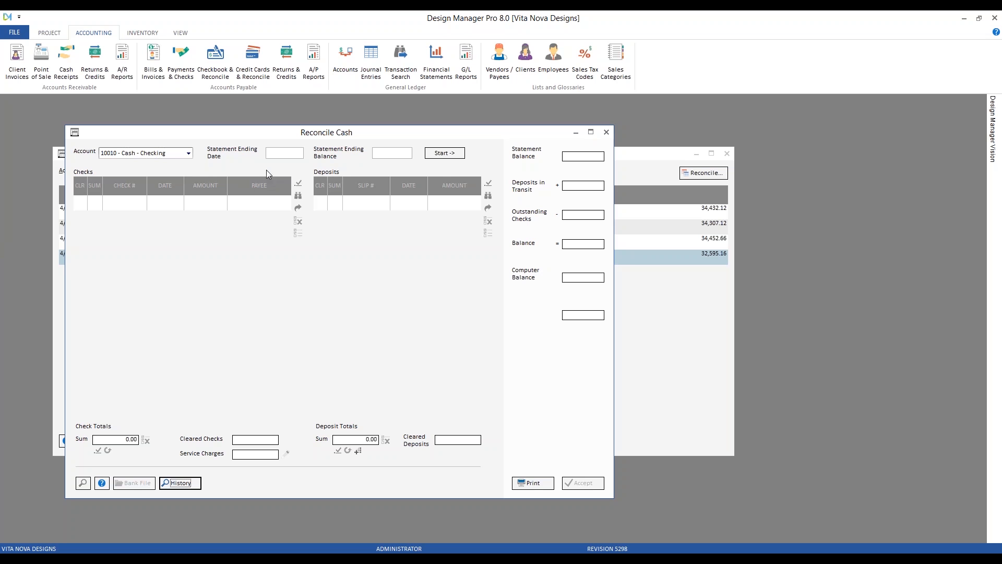
- Enter the bank statement's ending balance of 20548.67 and its ending date of 3/31 for the reconciliation
{"action": "left_click", "coordinate": [284, 153]}
{"action": "left_click", "coordinate": [371, 556]}
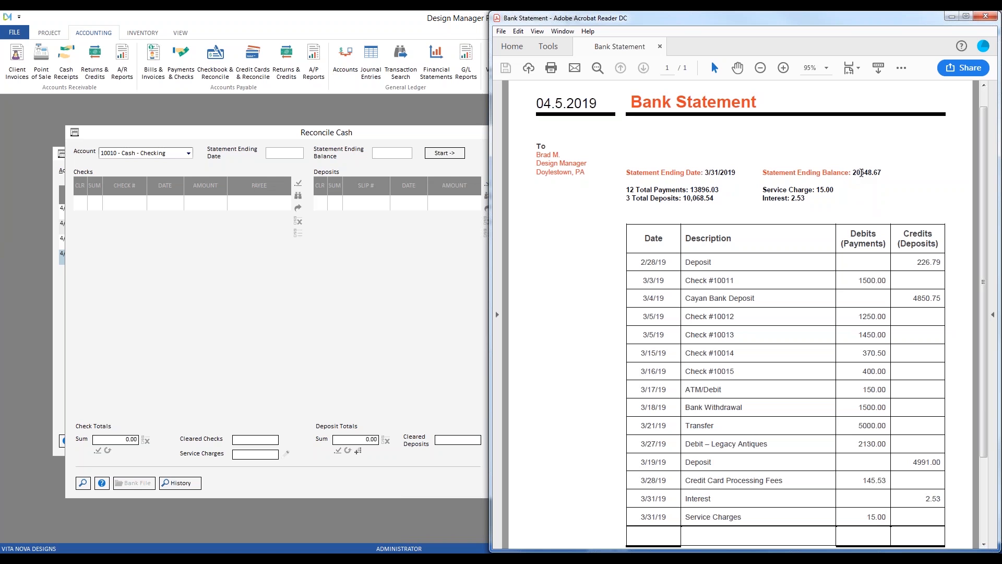
{"action": "left_click_drag", "start_coordinate": [861, 173], "coordinate": [882, 173]}
{"action": "left_click", "coordinate": [386, 154]}
{"action": "type", "text": "2"}
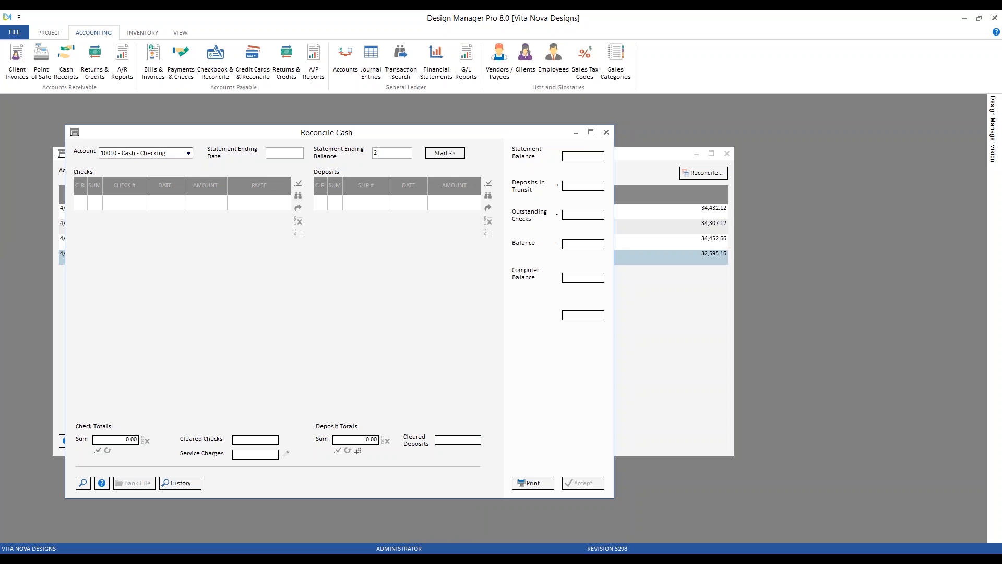
{"action": "type", "text": "0548.67"}
{"action": "left_click", "coordinate": [283, 153]}
{"action": "type", "text": "3/31"}
{"action": "key", "text": "Tab"}
- Check the entered date and balance against the bank statement PDF, and start the reconciliation
{"action": "key", "text": "alt+Tab"}
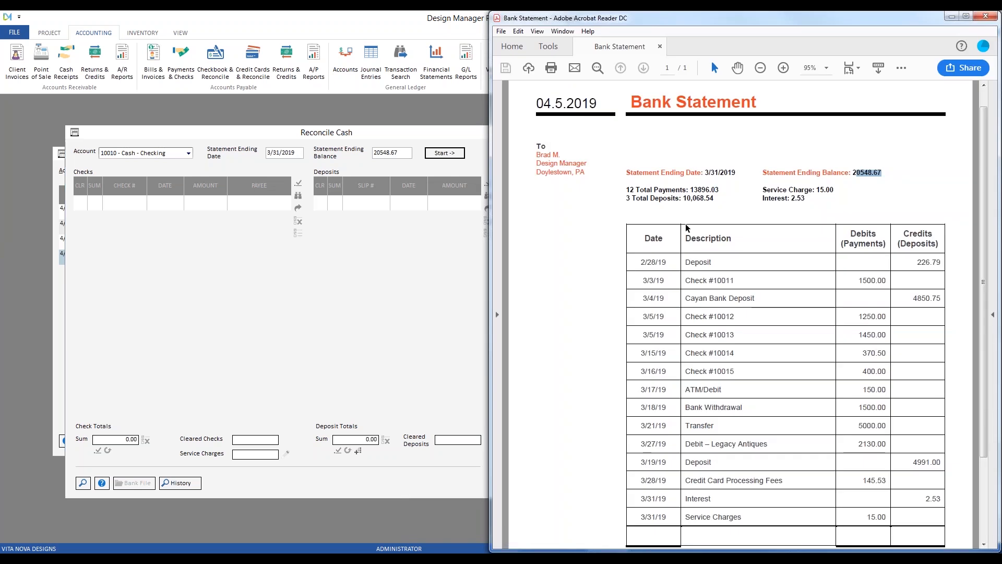
{"action": "left_click", "coordinate": [345, 138]}
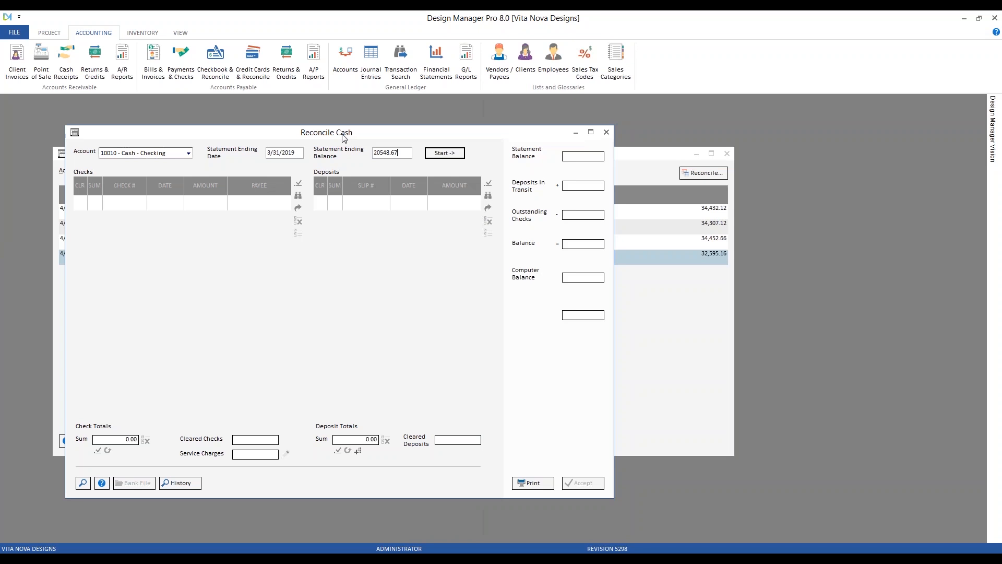
{"action": "left_click", "coordinate": [436, 154]}
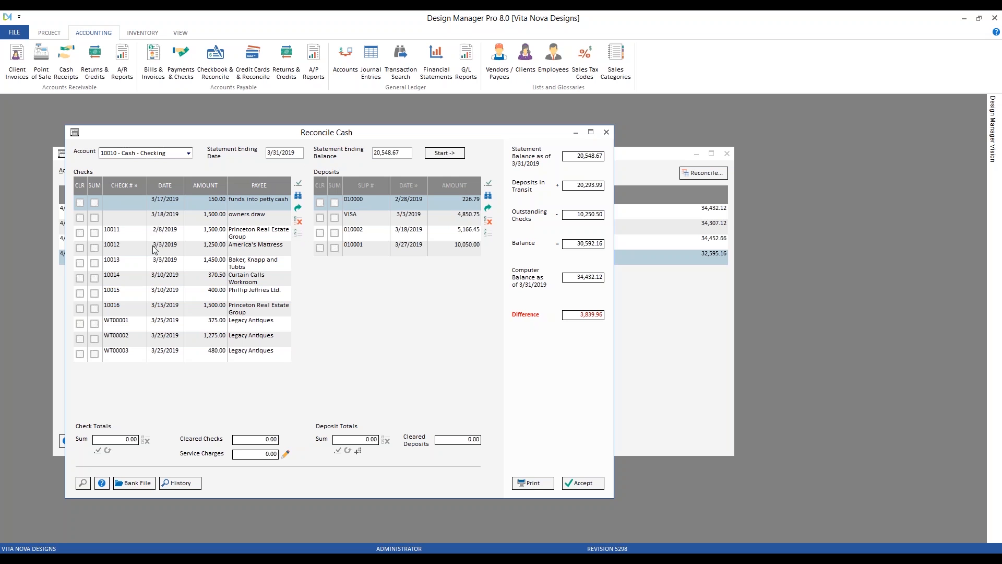
- Review the dates of the uncleared checks and deposits against the statement ending date
{"action": "left_click", "coordinate": [167, 308]}
{"action": "left_click", "coordinate": [168, 352]}
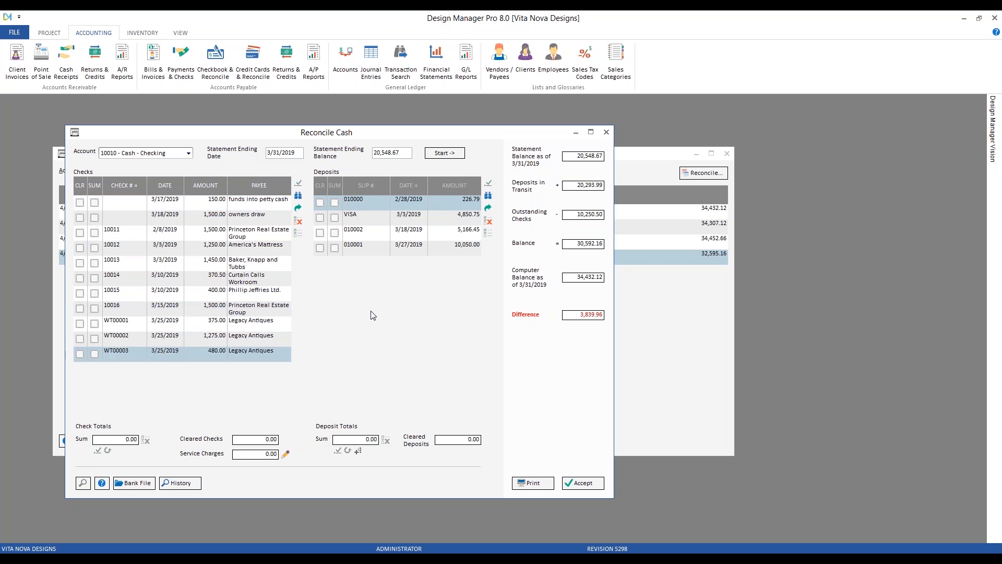
{"action": "left_click", "coordinate": [407, 216]}
{"action": "left_click", "coordinate": [406, 248]}
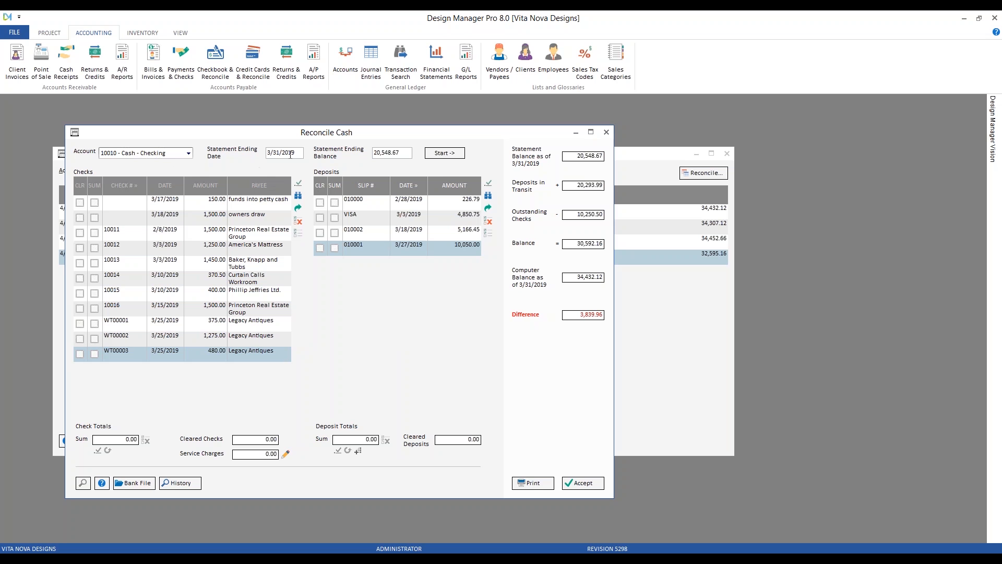
{"action": "left_click", "coordinate": [381, 153]}
- Close and reopen the checkbook's cash reconciliation, and sort its checks by check number
{"action": "left_click", "coordinate": [606, 132]}
{"action": "left_click", "coordinate": [726, 153]}
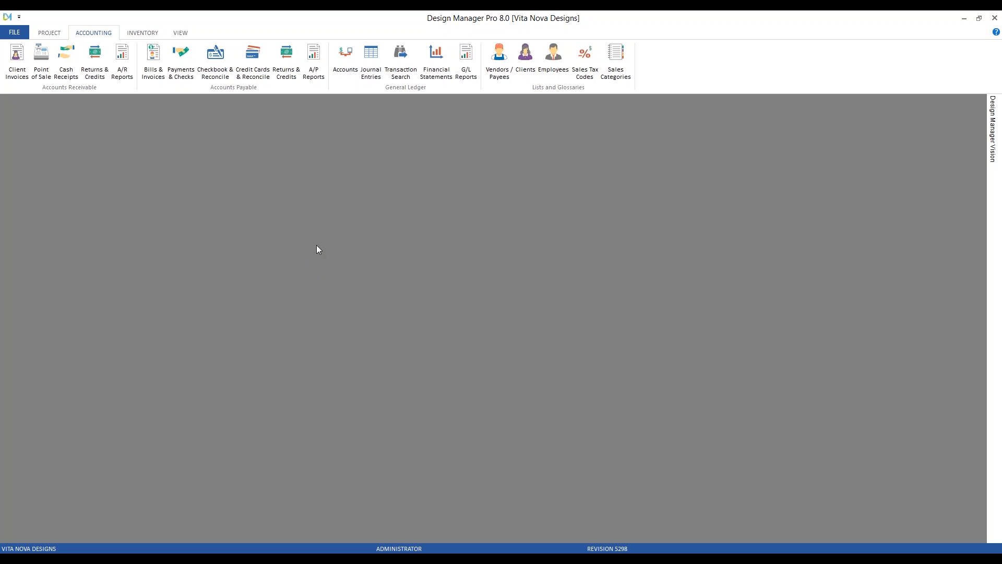
{"action": "left_click", "coordinate": [215, 60]}
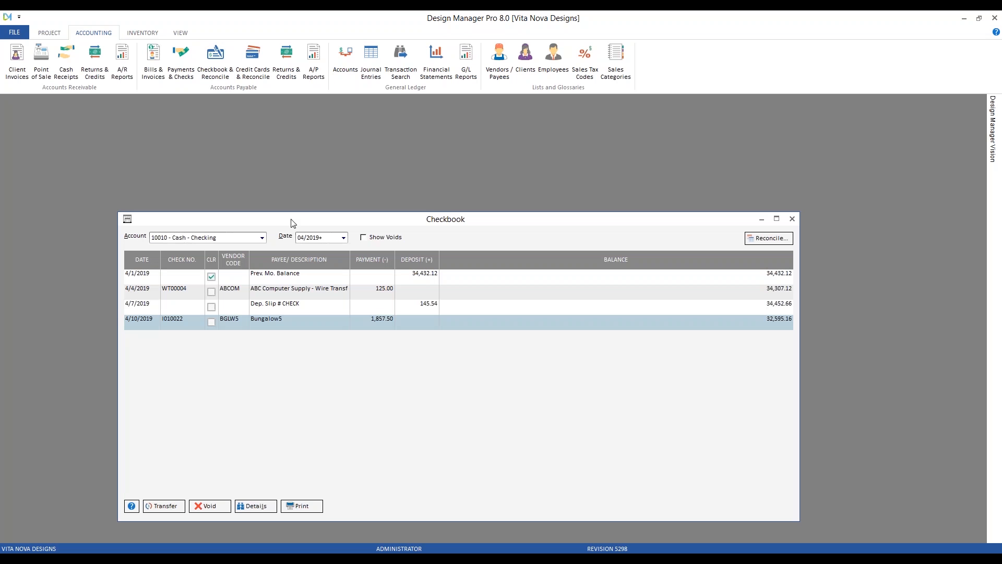
{"action": "left_click", "coordinate": [760, 238]}
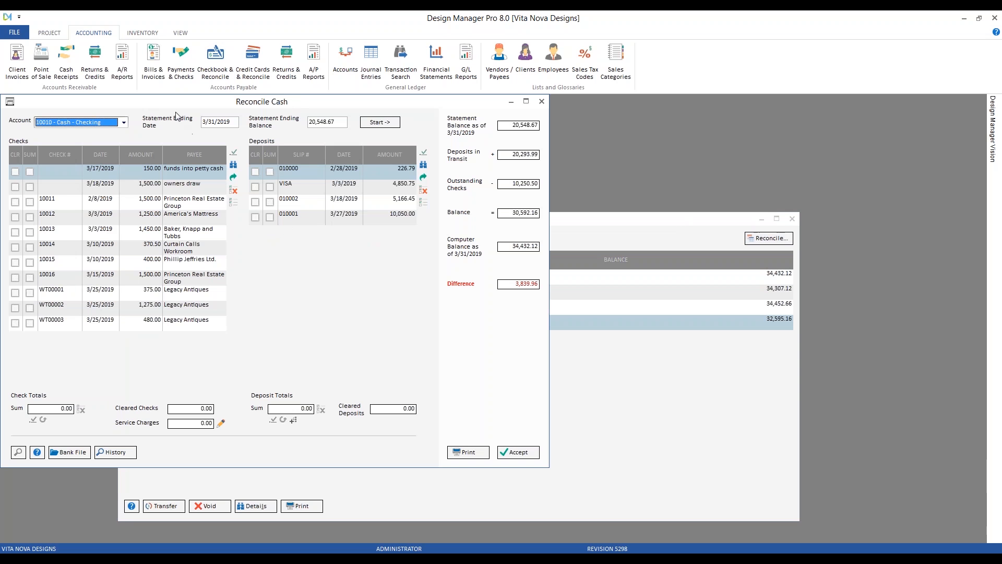
{"action": "left_click_drag", "start_coordinate": [170, 104], "coordinate": [218, 120]}
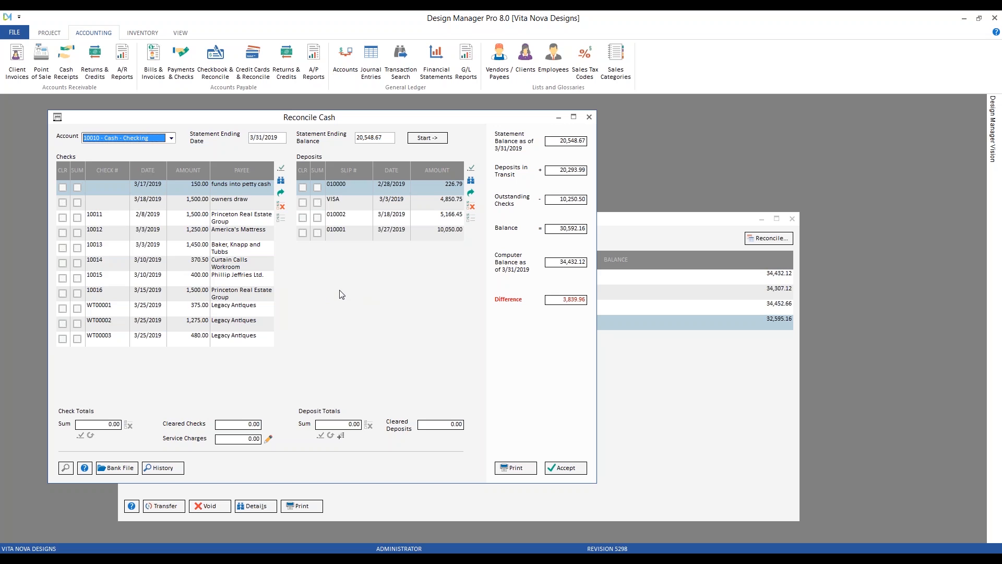
{"action": "left_click", "coordinate": [109, 173]}
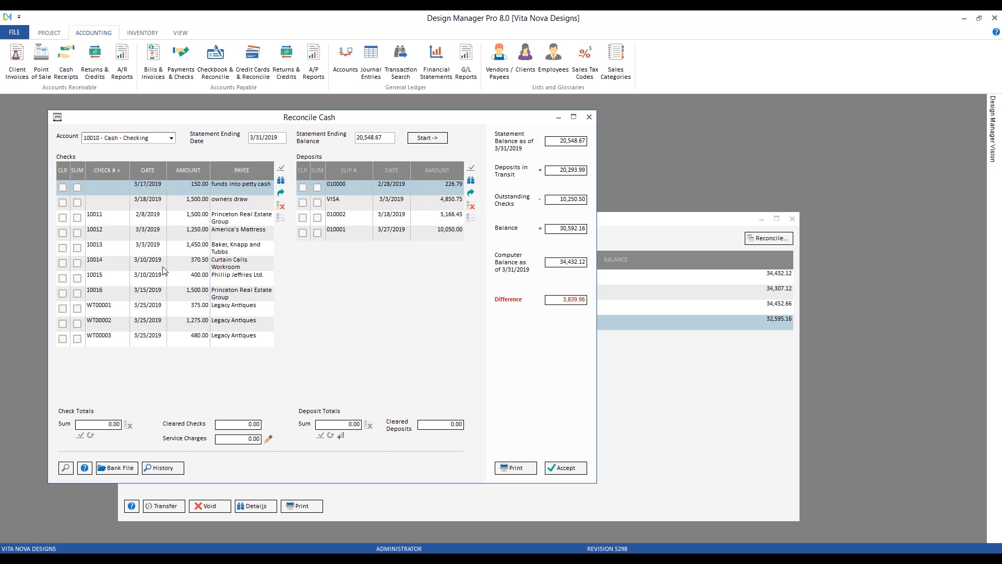
- Find check 10016 in the checks list by sorting it on check number
{"action": "left_click", "coordinate": [108, 173]}
{"action": "left_click", "coordinate": [114, 172]}
{"action": "type", "text": "10016"}
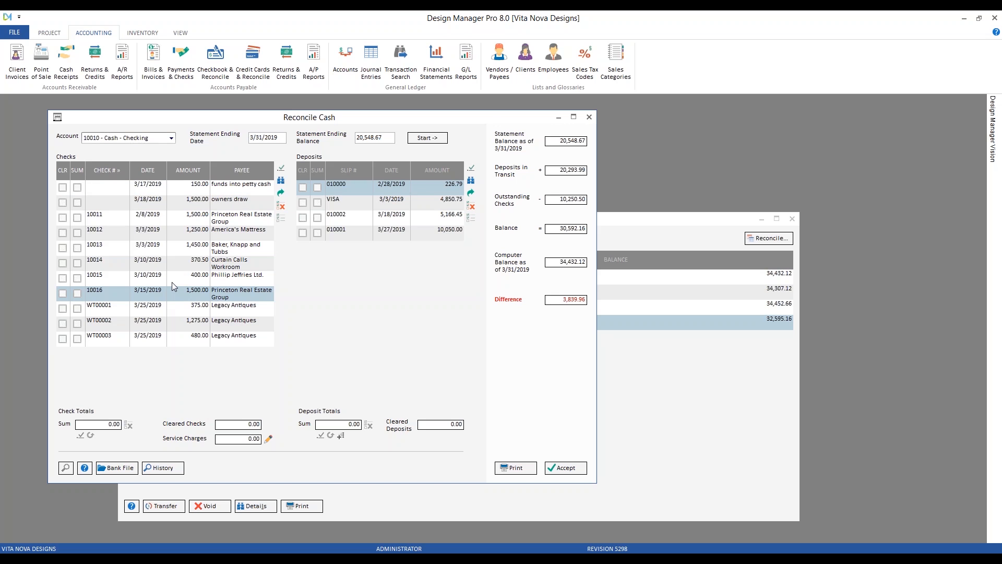
- Sort the checks by payee to find Curtain Calls Workroom, and restore the check number sorting
{"action": "left_click", "coordinate": [243, 171]}
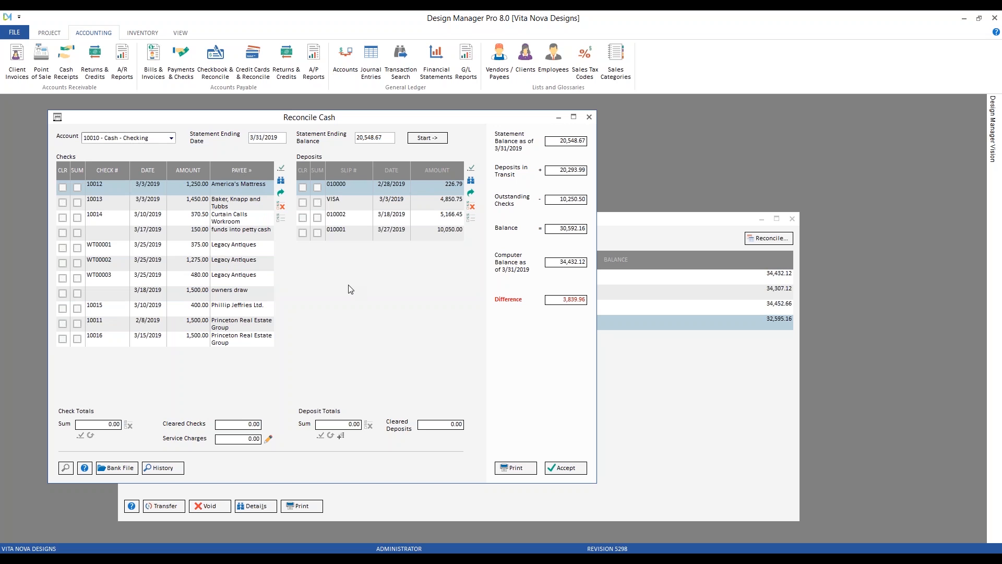
{"action": "type", "text": "CUT"}
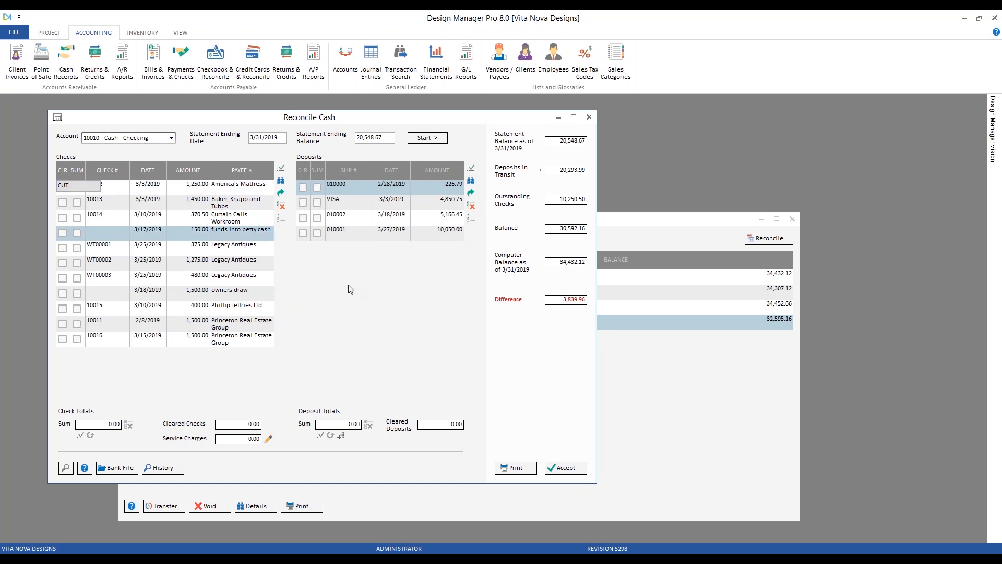
{"action": "key", "text": "Up"}
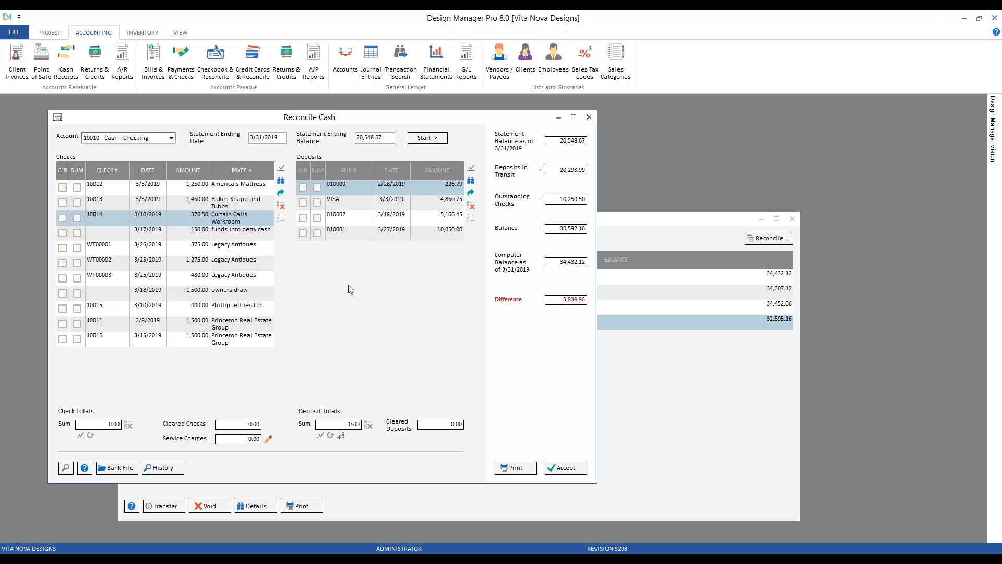
{"action": "left_click", "coordinate": [110, 171]}
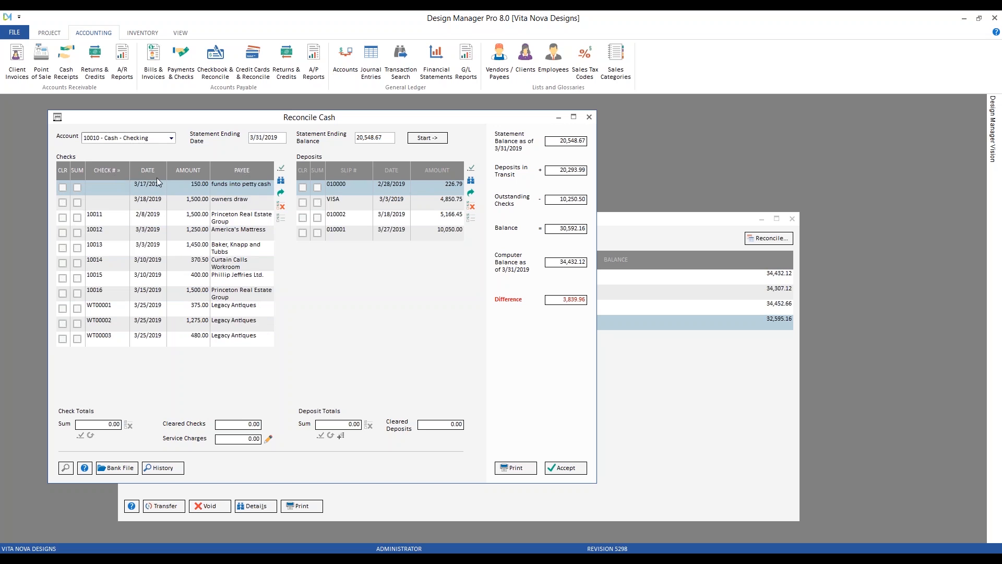
- Sort the deposits by amount to find the one starting with 5166, and sort the deposits by date
{"action": "left_click", "coordinate": [454, 170]}
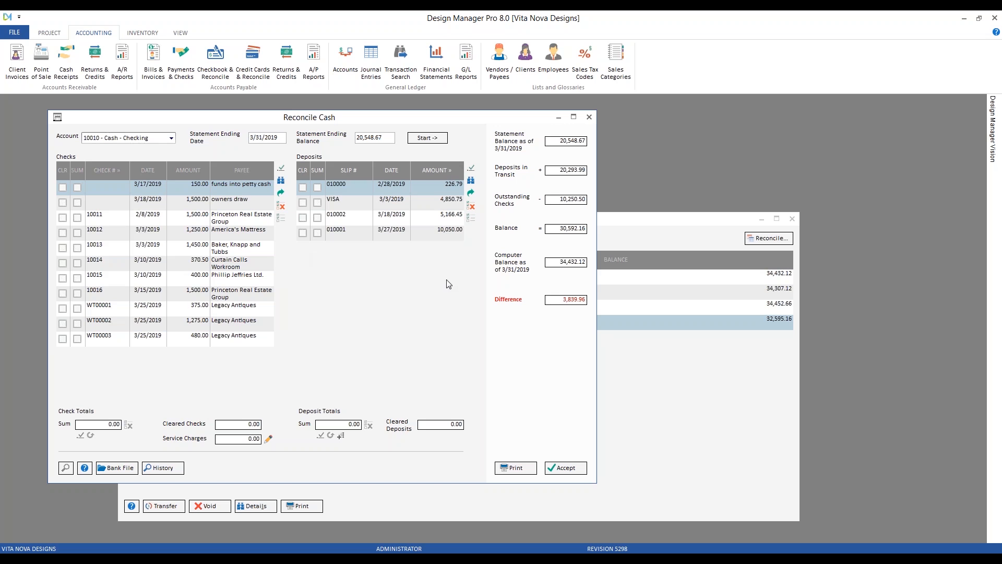
{"action": "type", "text": "5166"}
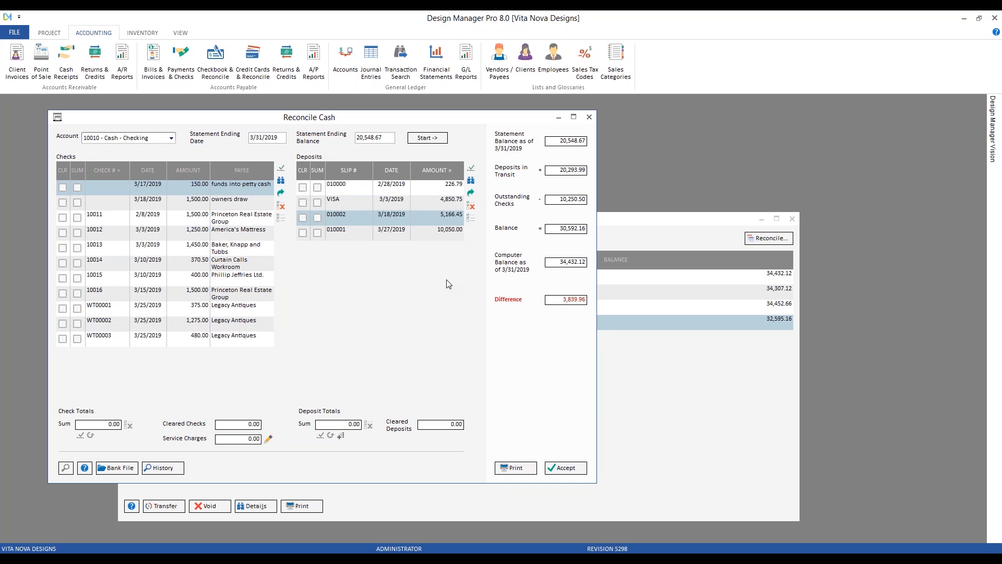
{"action": "left_click", "coordinate": [387, 169]}
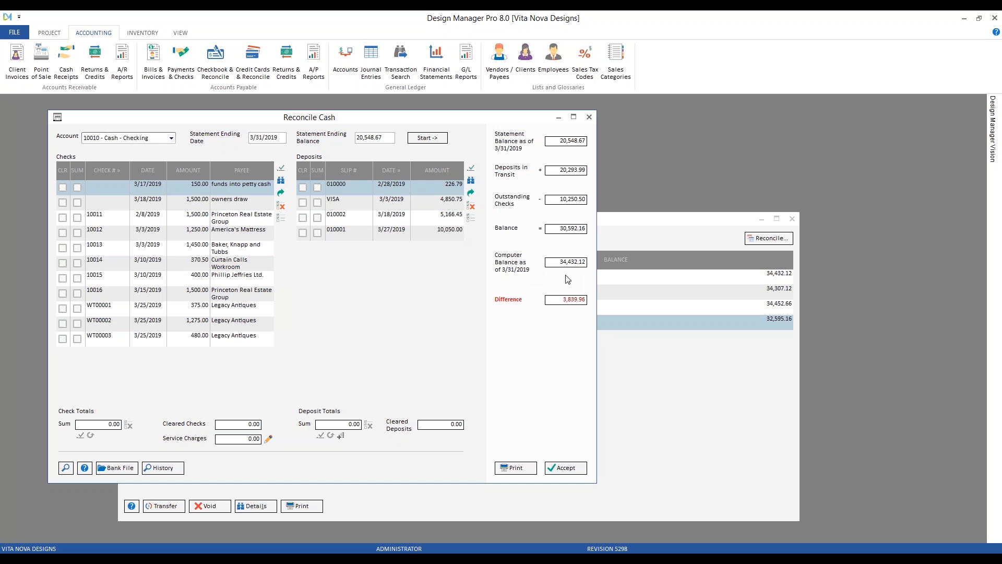
- Show the checkbook's 03/2019 entries, examine the balance of the month's last entry, and return to the cash reconciliation
{"action": "left_click", "coordinate": [661, 221]}
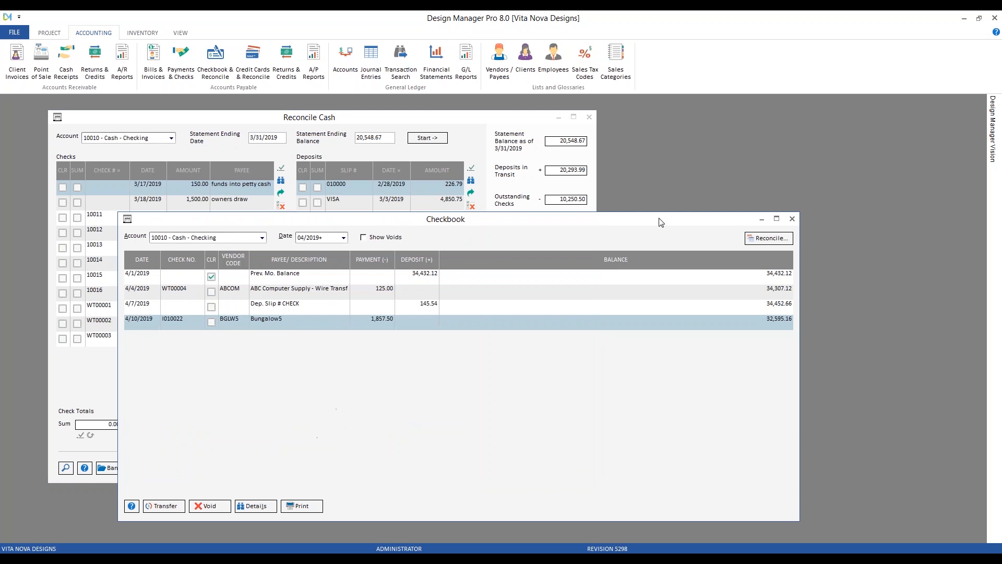
{"action": "left_click", "coordinate": [343, 238]}
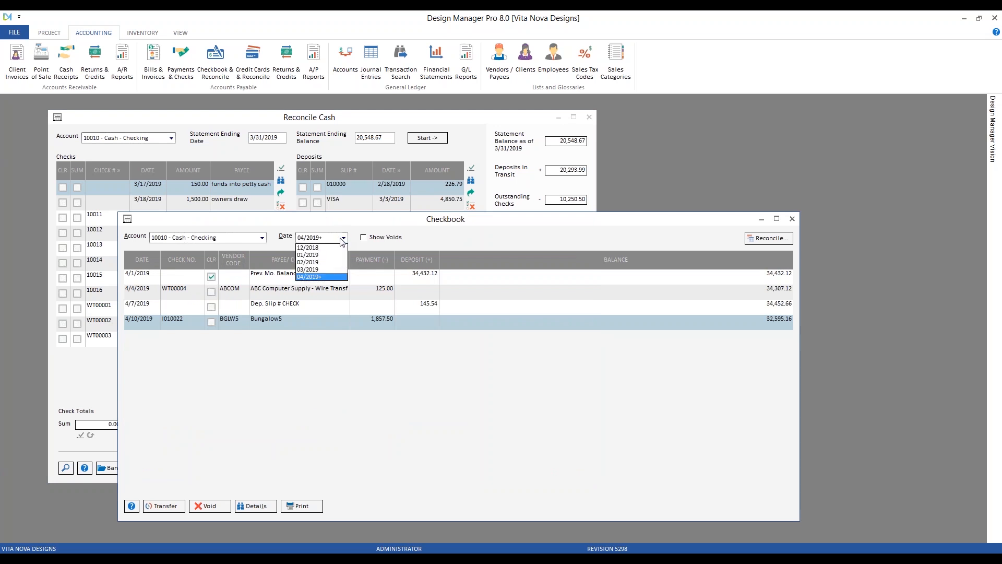
{"action": "left_click", "coordinate": [330, 270]}
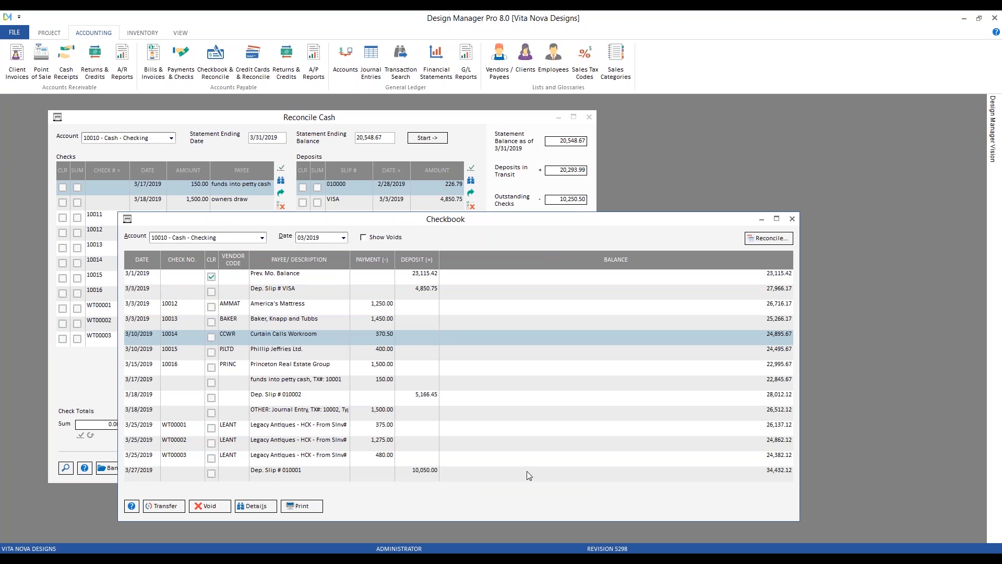
{"action": "left_click", "coordinate": [574, 474]}
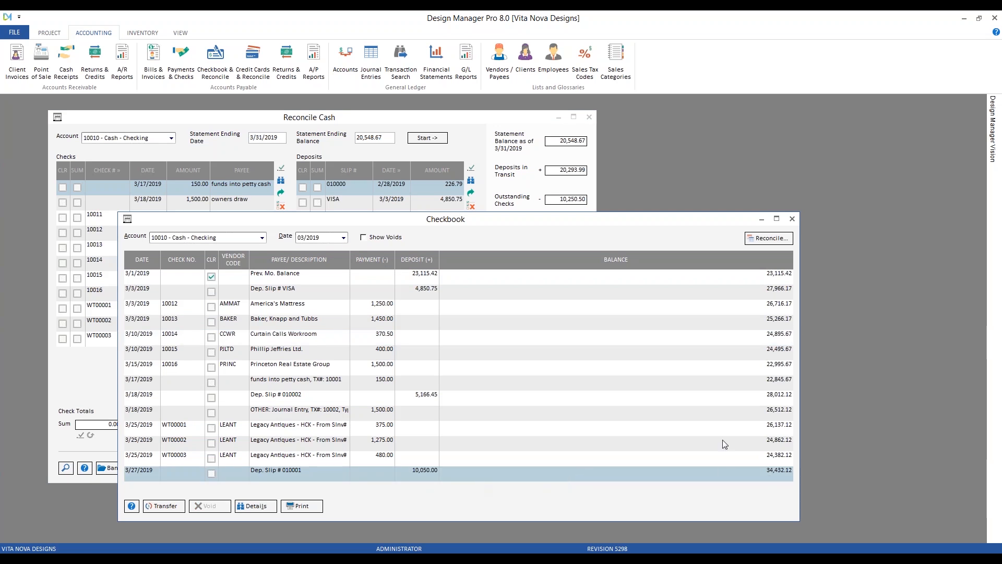
{"action": "mouse_move", "coordinate": [523, 214]}
{"action": "left_mouse_down"}
{"action": "mouse_move", "coordinate": [533, 257]}
{"action": "mouse_move", "coordinate": [530, 283]}
{"action": "mouse_move", "coordinate": [522, 261]}
{"action": "mouse_move", "coordinate": [520, 306]}
{"action": "mouse_move", "coordinate": [508, 216]}
{"action": "left_mouse_up"}
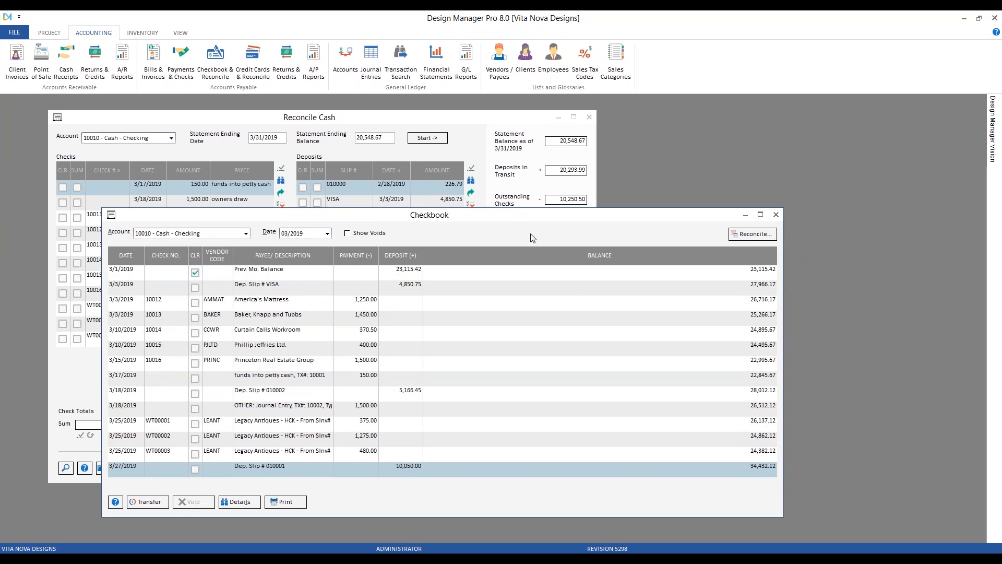
{"action": "left_click", "coordinate": [485, 132]}
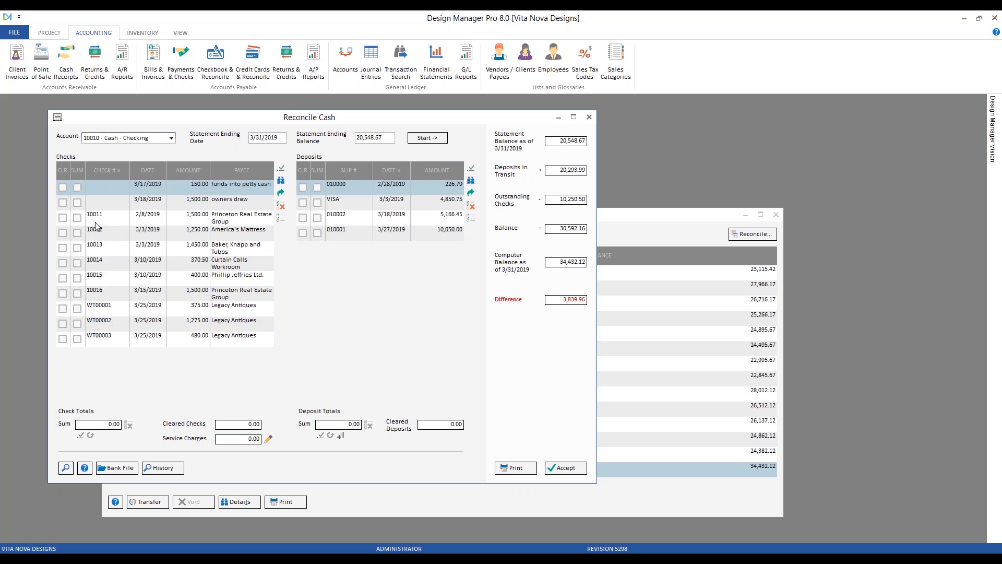
- Mark checks 10011 and 10012 individually as cleared, and unclear them again
{"action": "left_click", "coordinate": [62, 217]}
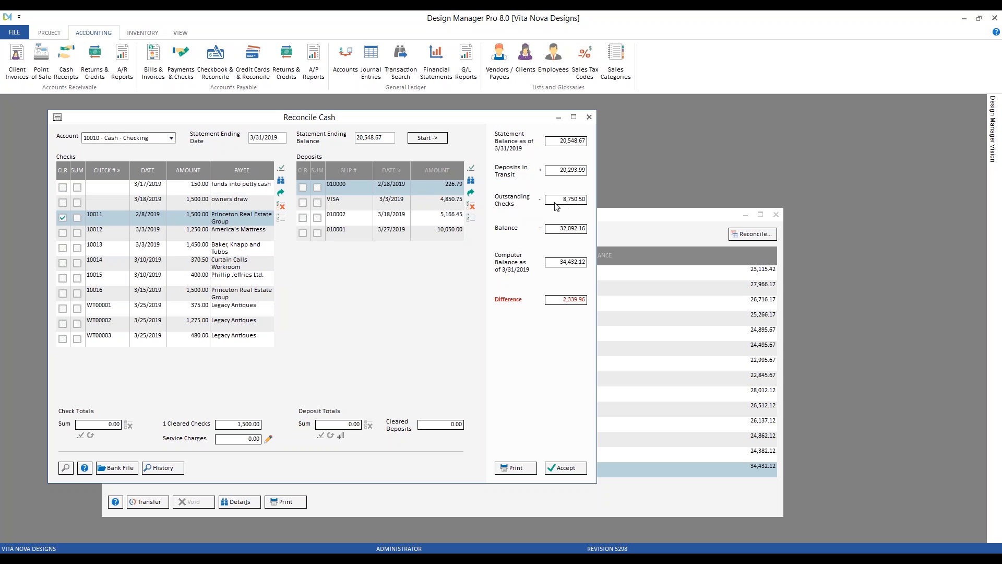
{"action": "left_click", "coordinate": [63, 232]}
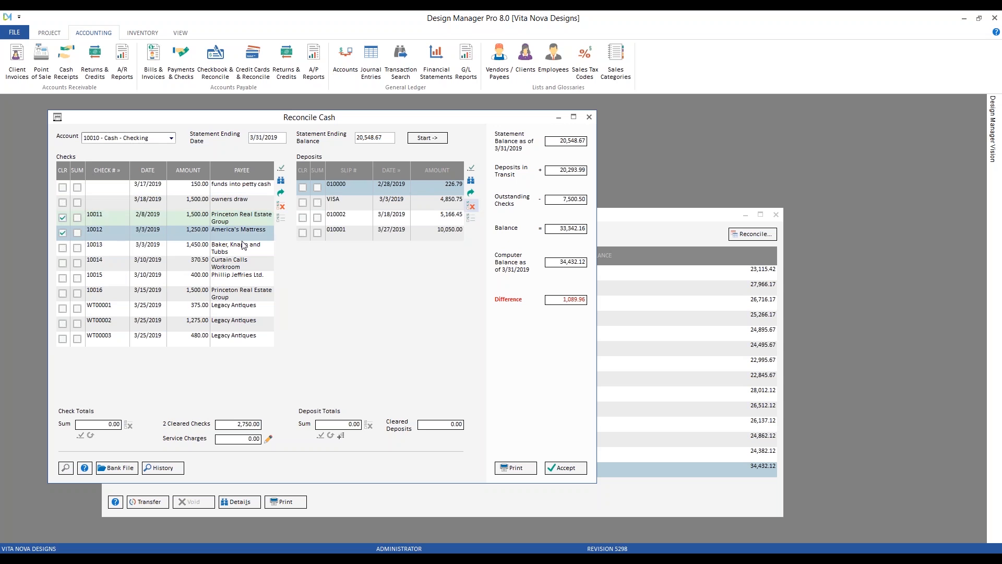
{"action": "left_click", "coordinate": [63, 218]}
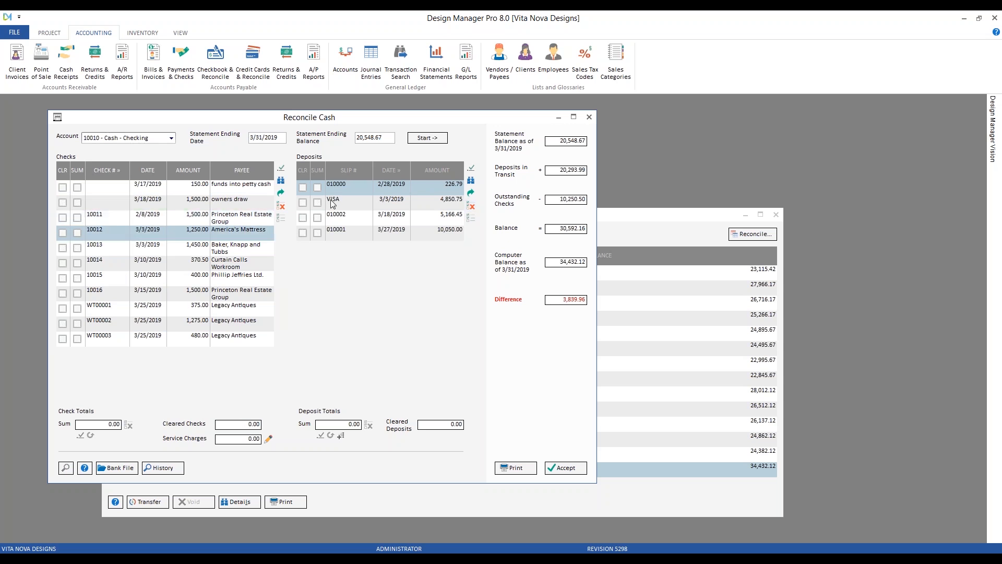
- Mark deposits 010000, VISA and 010002 individually as cleared, and unclear all three again
{"action": "left_click", "coordinate": [304, 188]}
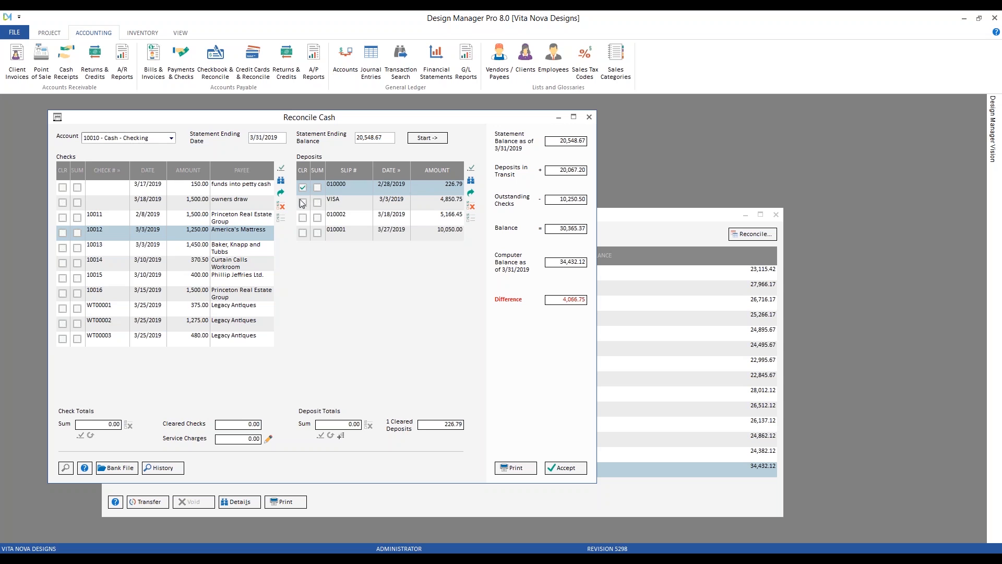
{"action": "left_click", "coordinate": [302, 203]}
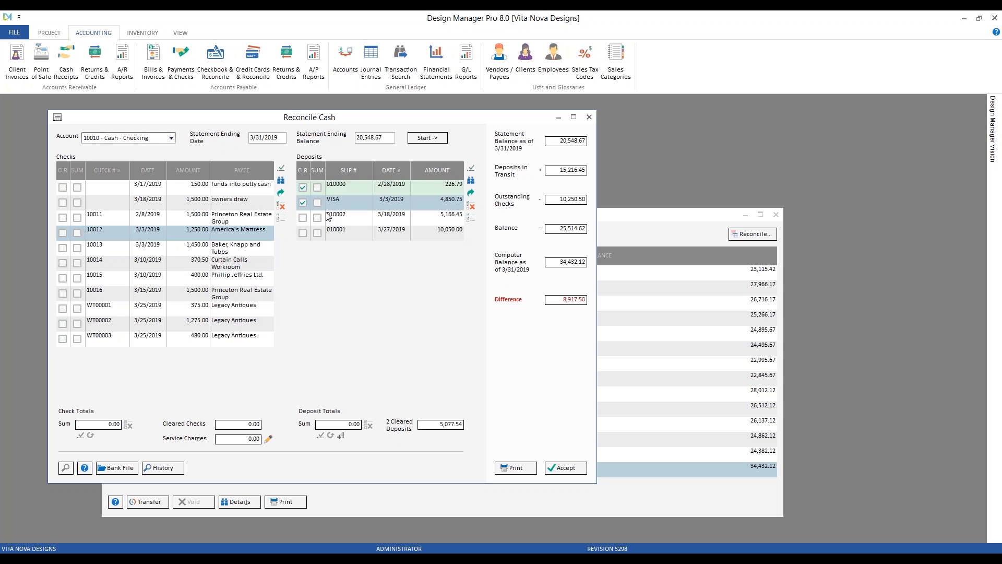
{"action": "left_click", "coordinate": [303, 218]}
{"action": "left_click", "coordinate": [302, 218]}
{"action": "left_click", "coordinate": [302, 203]}
{"action": "left_click", "coordinate": [302, 188]}
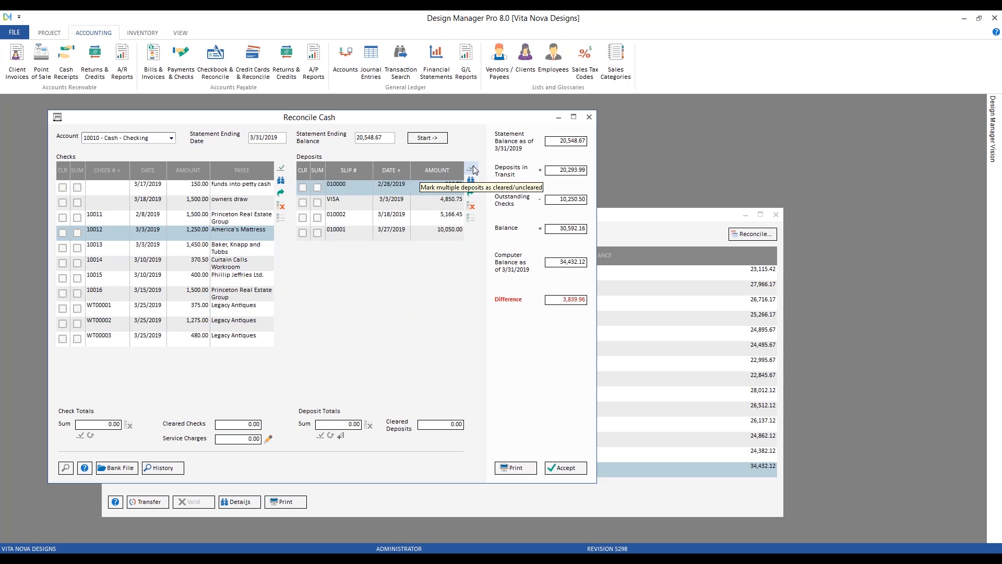
- Clear all checks at once with no number, date or amount limits
{"action": "left_click", "coordinate": [282, 169]}
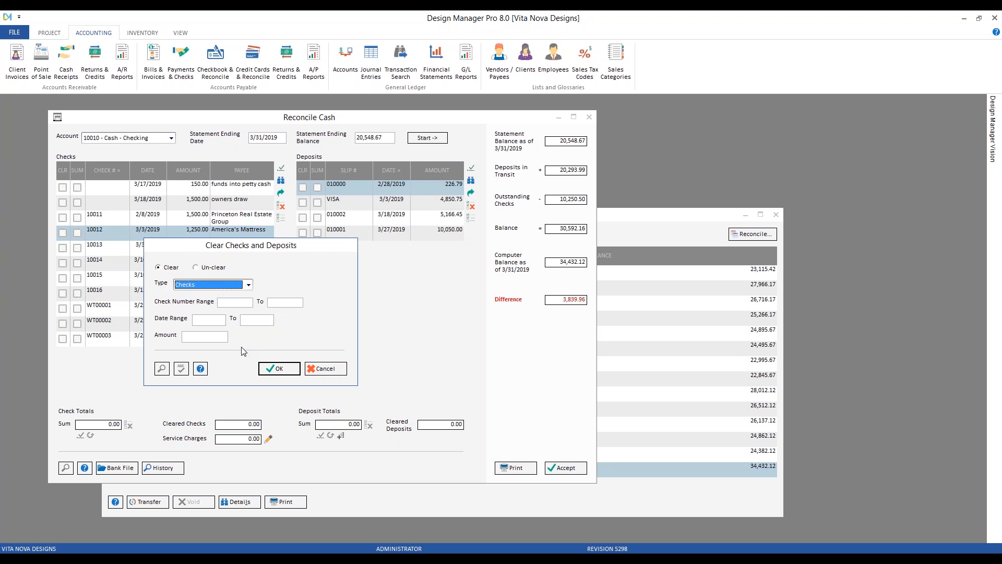
{"action": "left_click", "coordinate": [279, 368]}
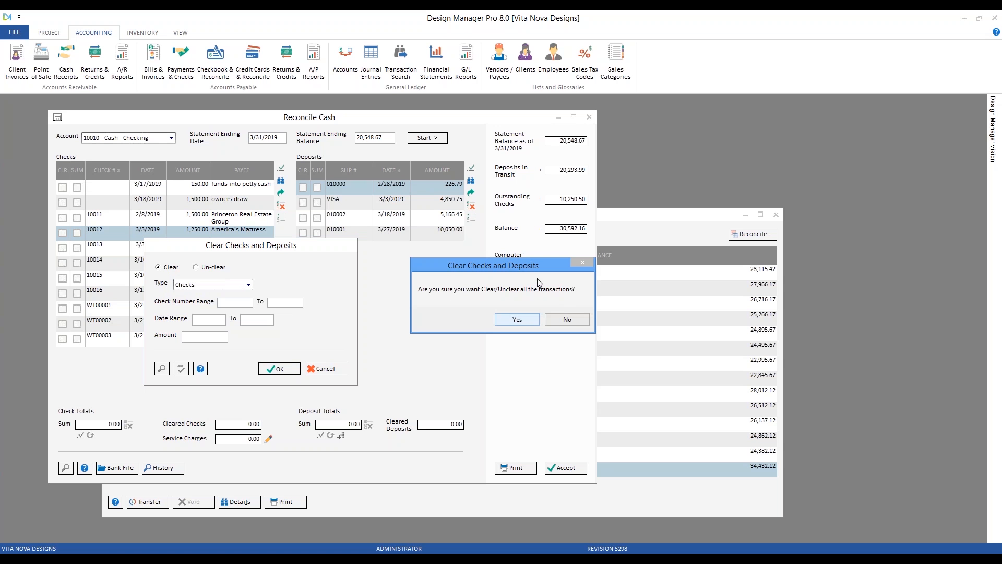
{"action": "left_click", "coordinate": [515, 320]}
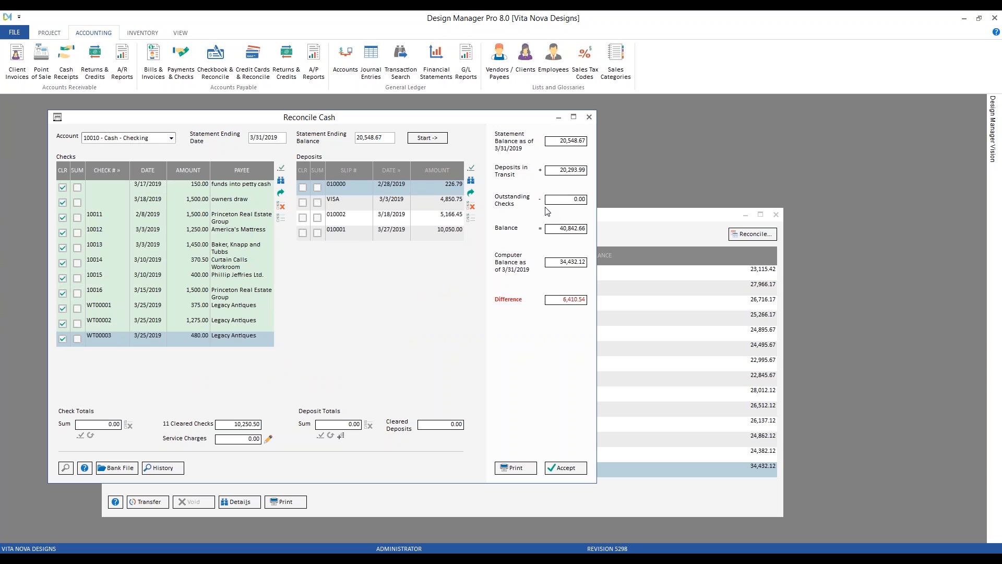
- Un-clear all checks at once with no number, date or amount limits
{"action": "left_click", "coordinate": [282, 168]}
{"action": "left_click_drag", "start_coordinate": [82, 104], "coordinate": [249, 191]}
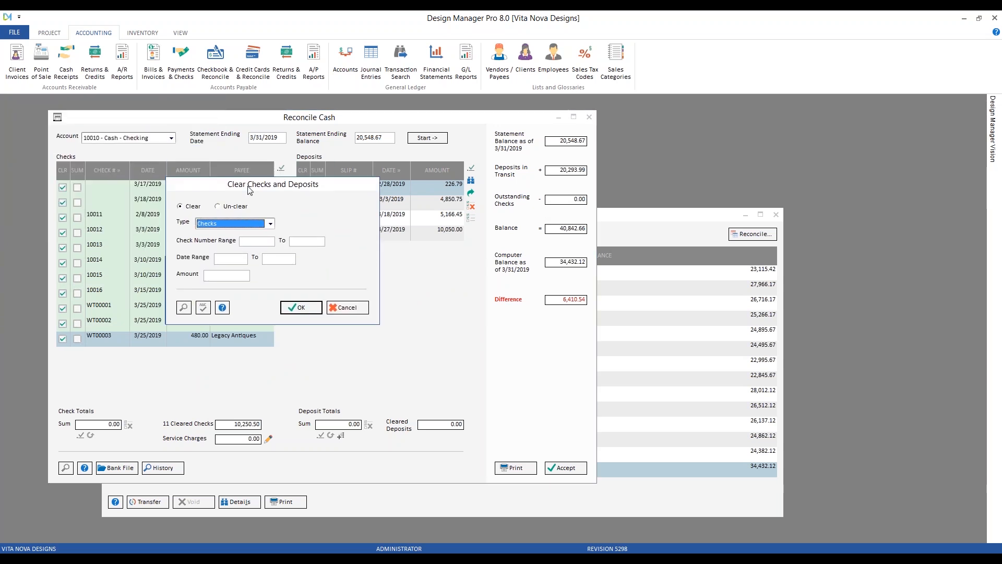
{"action": "left_click", "coordinate": [235, 208]}
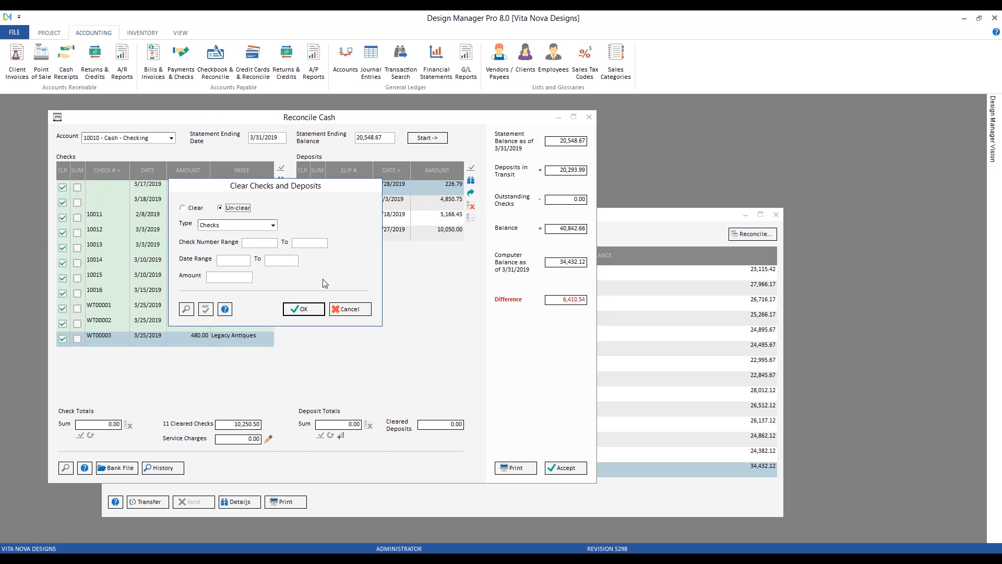
{"action": "left_click", "coordinate": [315, 309]}
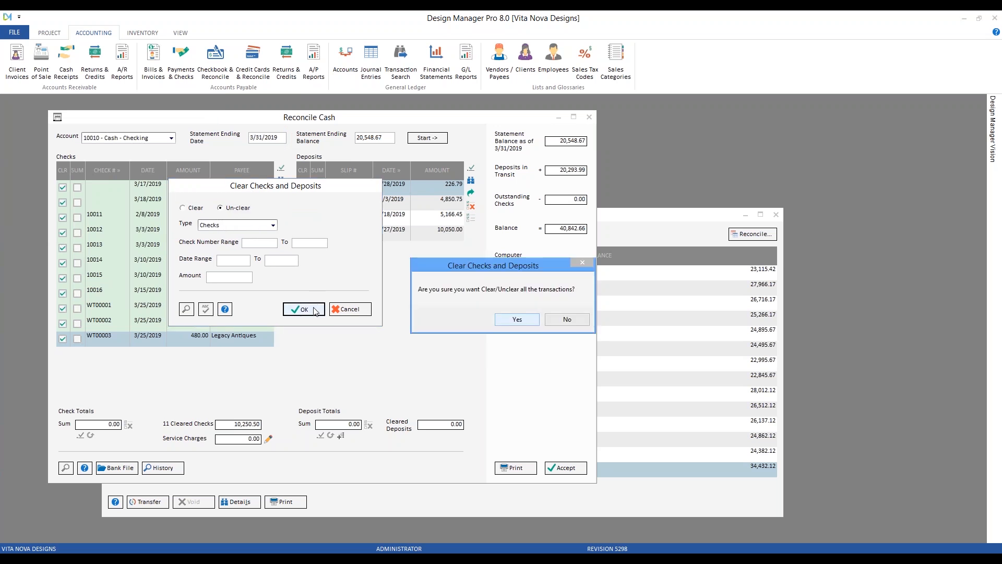
{"action": "left_click", "coordinate": [511, 321]}
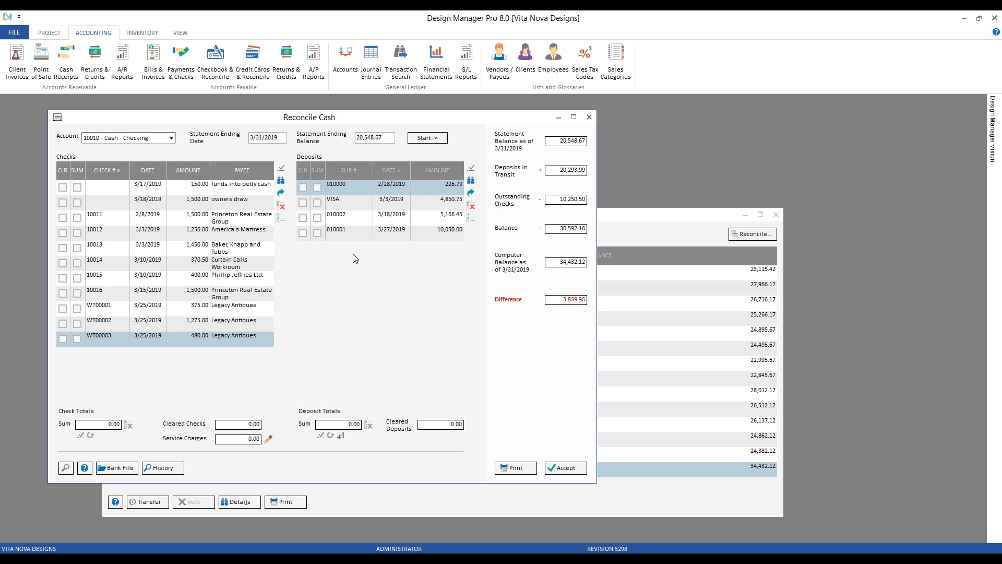
- Clear multiple checks at once using the check number range 10011 to 10015
{"action": "left_click", "coordinate": [285, 167]}
{"action": "left_click_drag", "start_coordinate": [119, 72], "coordinate": [394, 246]}
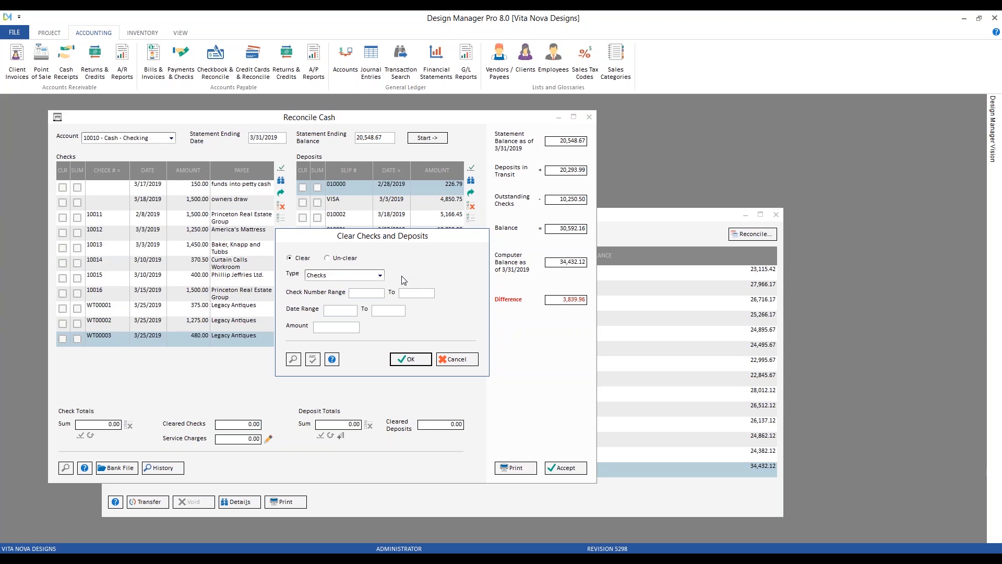
{"action": "type", "text": "10011"}
{"action": "key", "text": "Tab"}
{"action": "type", "text": "10015"}
{"action": "key", "text": "Return"}
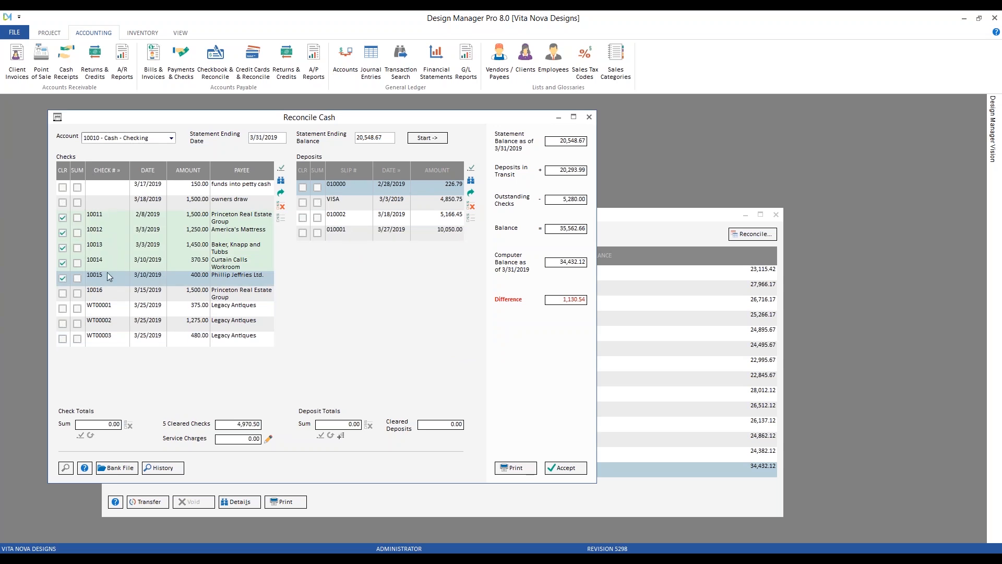
- Unclear checks 10015, 10014, 10013, 10012 and 10011 one by one
{"action": "left_click", "coordinate": [62, 277]}
{"action": "left_click", "coordinate": [62, 262]}
{"action": "left_click", "coordinate": [62, 248]}
{"action": "left_click", "coordinate": [63, 232]}
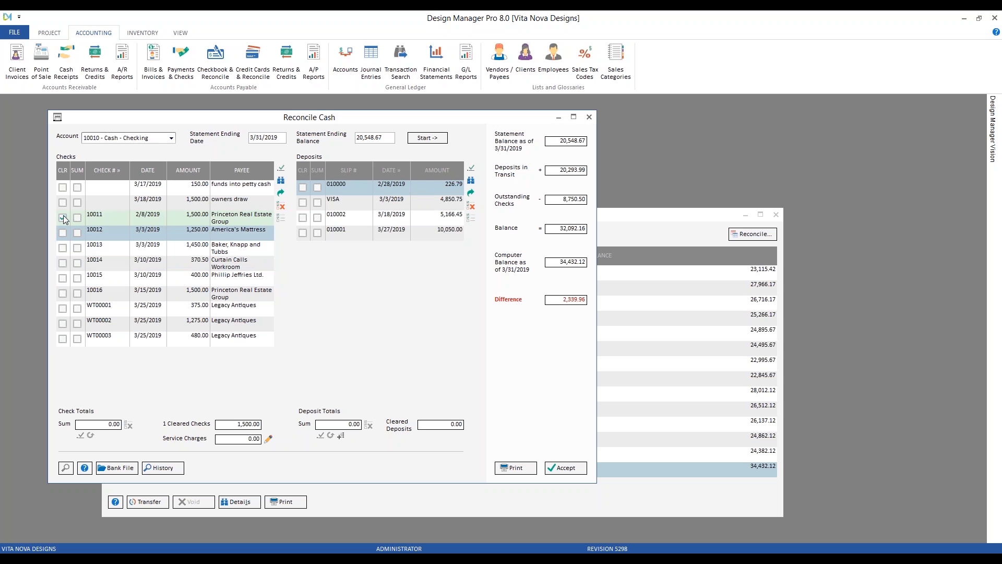
{"action": "left_click", "coordinate": [63, 217]}
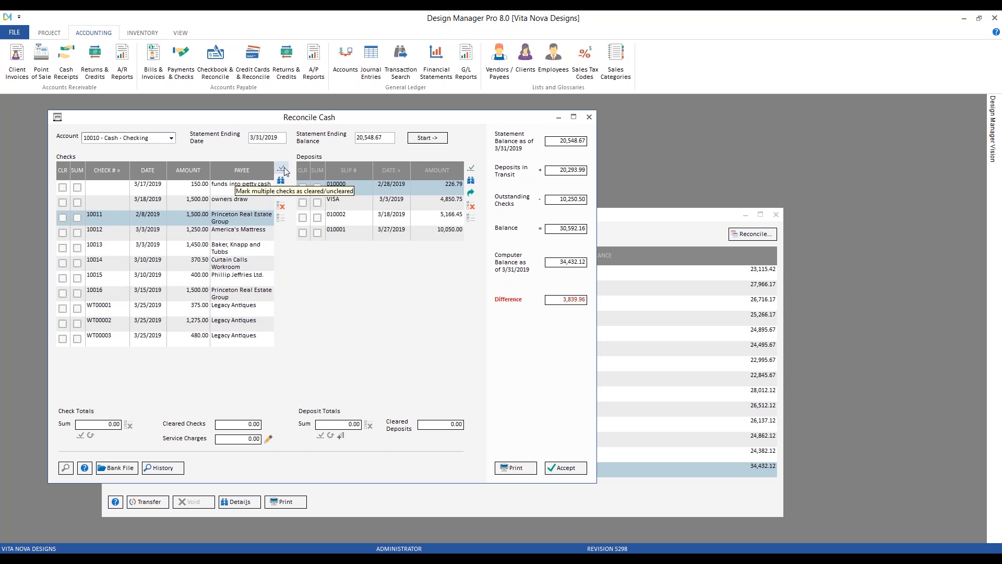
- Clear multiple checks at once using the date range 2/8/2019 to 3/10/2019
{"action": "left_click", "coordinate": [286, 170]}
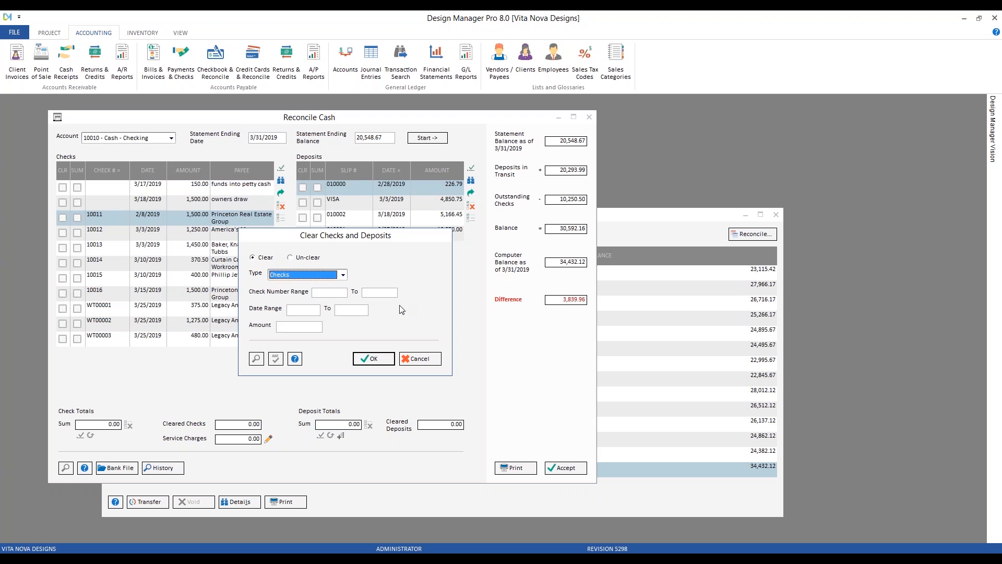
{"action": "left_click", "coordinate": [312, 309]}
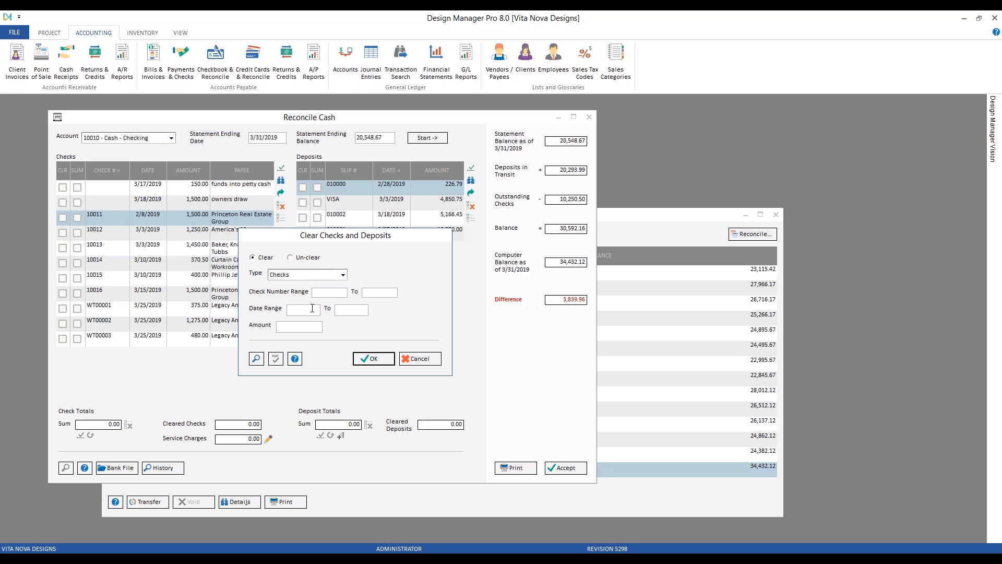
{"action": "type", "text": "2/8/2019"}
{"action": "left_click", "coordinate": [256, 358]}
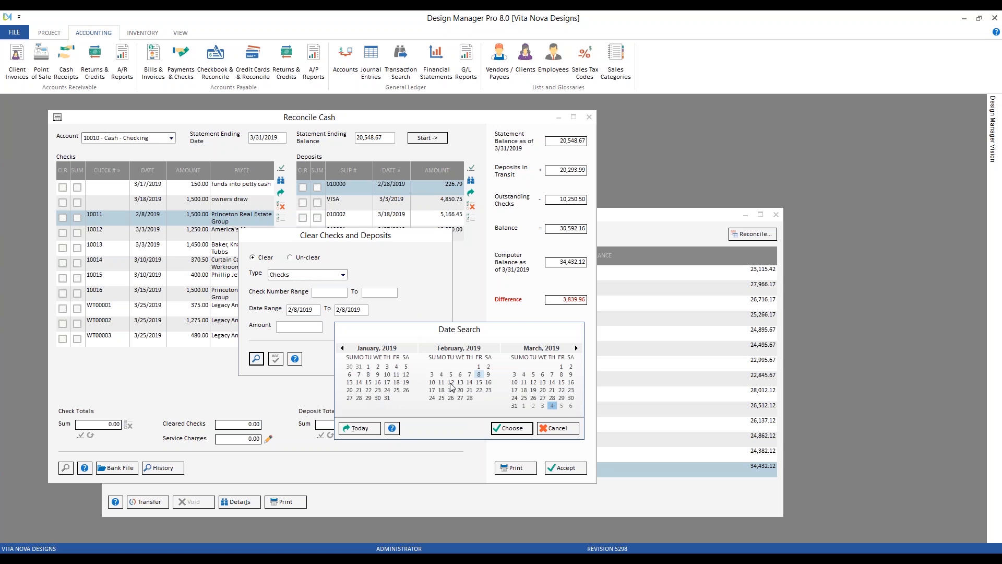
{"action": "left_click", "coordinate": [516, 383]}
{"action": "left_click", "coordinate": [509, 428]}
{"action": "left_click", "coordinate": [376, 361]}
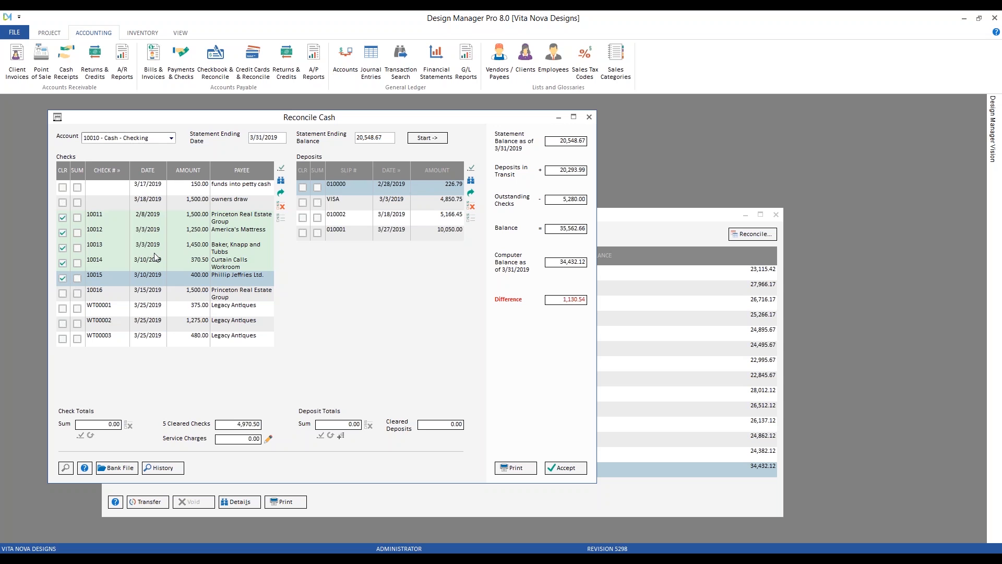
- Sort the checks by date and back by check number, and unclear checks 10011 through 10015 one by one
{"action": "left_click", "coordinate": [150, 172]}
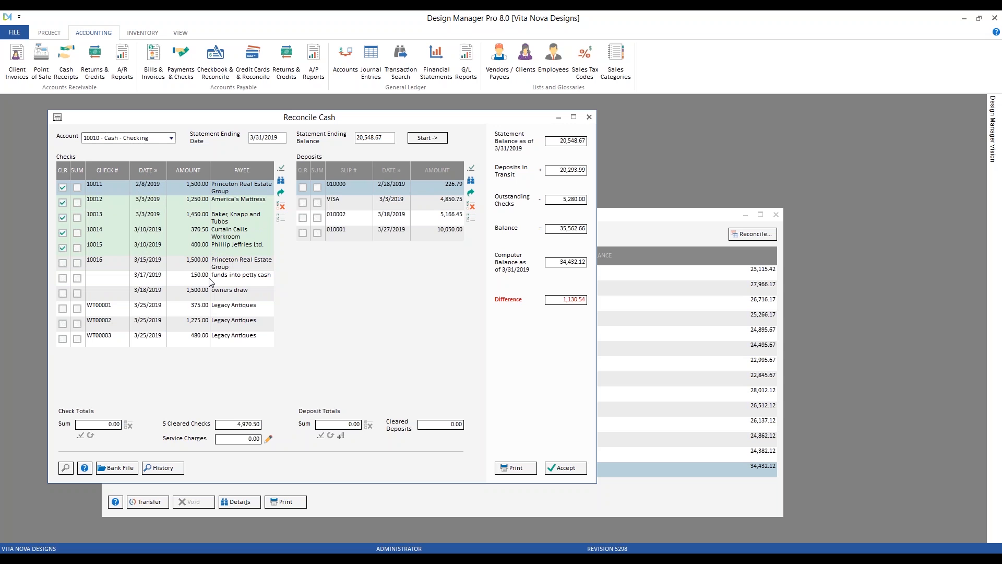
{"action": "left_click", "coordinate": [100, 172]}
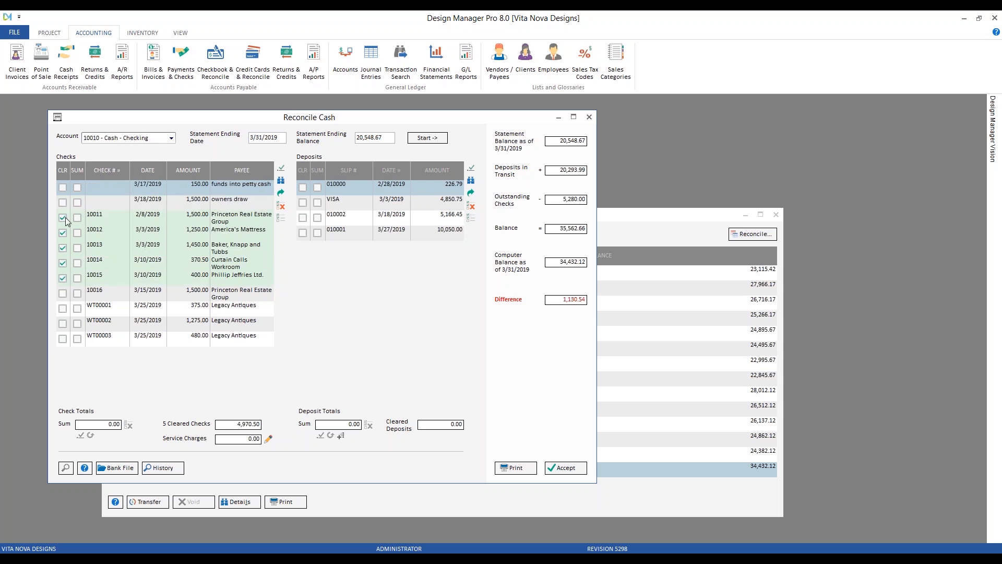
{"action": "left_click", "coordinate": [62, 218]}
{"action": "left_click", "coordinate": [63, 233]}
{"action": "left_click", "coordinate": [63, 247]}
{"action": "left_click", "coordinate": [62, 263]}
{"action": "left_click", "coordinate": [63, 278]}
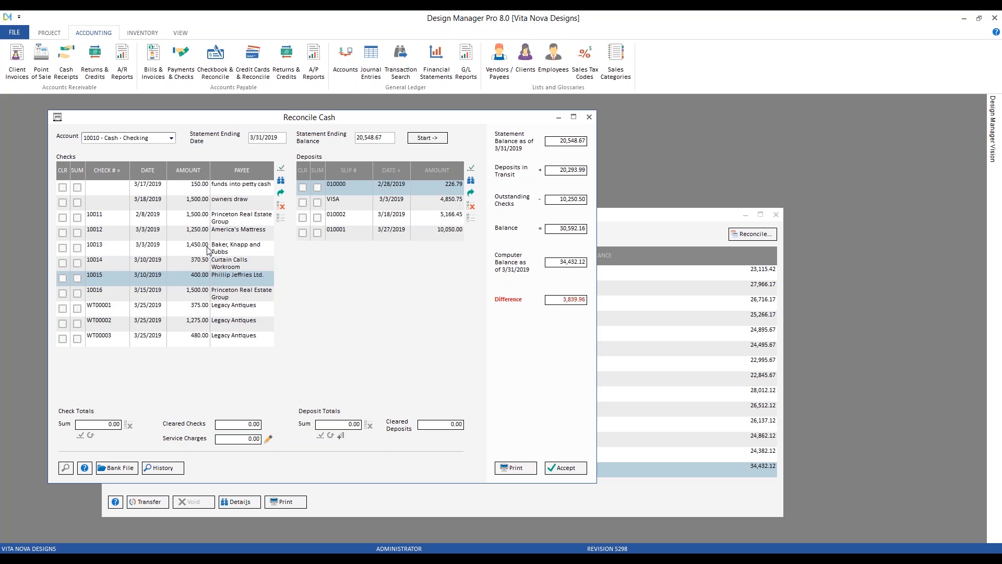
- Clear deposits using the amount 5166.45, and unclear deposit slip 010002 again
{"action": "left_click", "coordinate": [472, 169]}
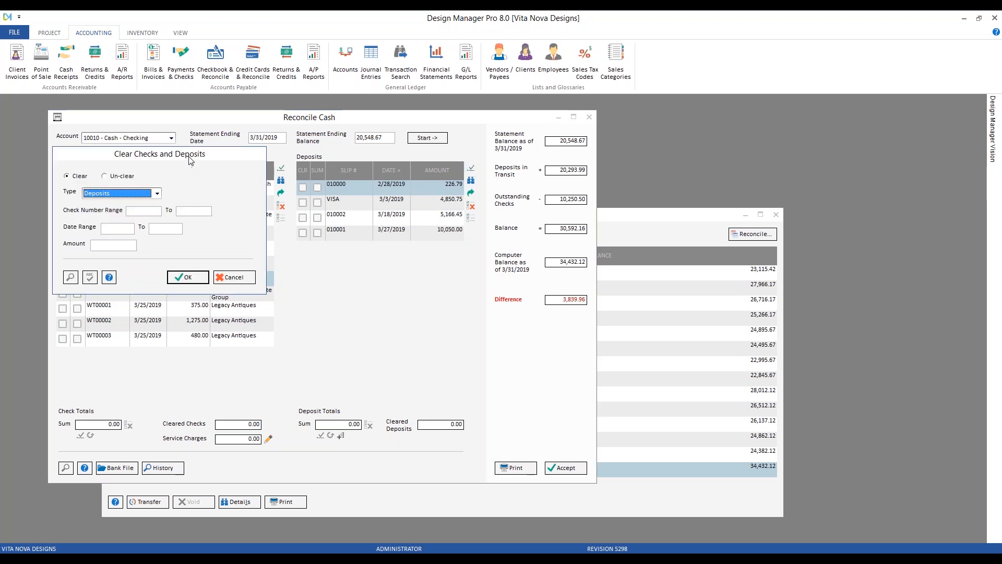
{"action": "left_click_drag", "start_coordinate": [193, 160], "coordinate": [233, 226]}
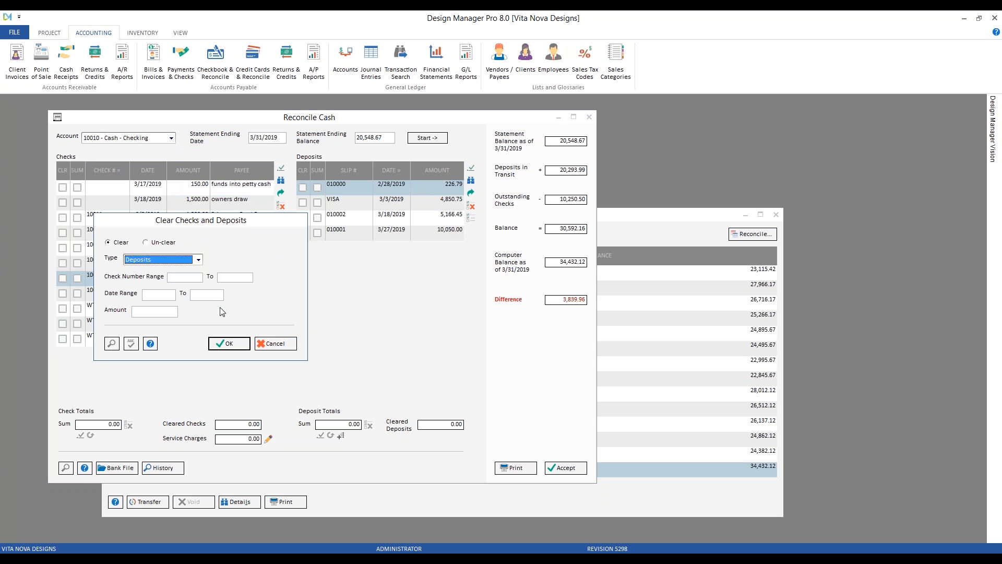
{"action": "left_click", "coordinate": [170, 311]}
{"action": "type", "text": "5"}
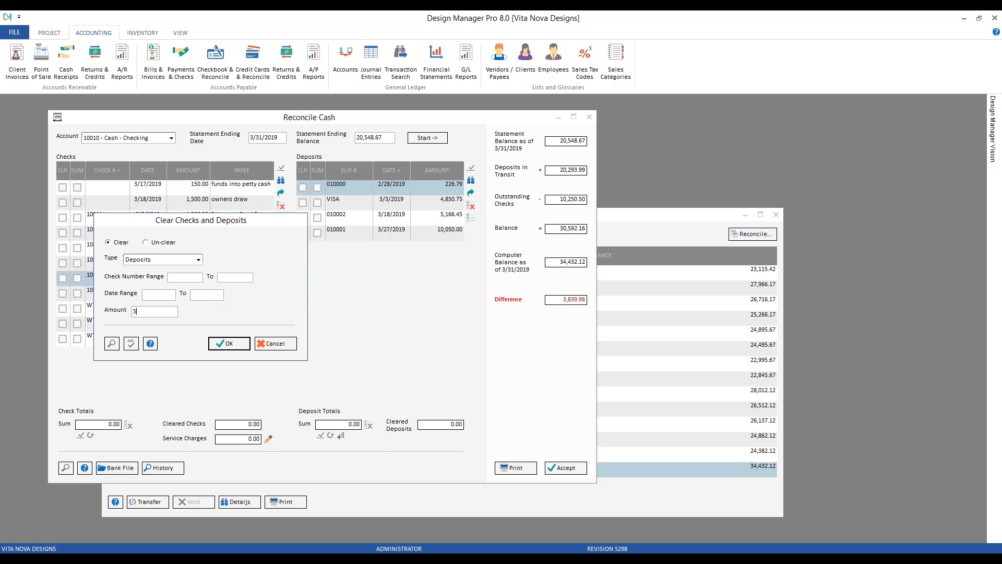
{"action": "type", "text": "166.45"}
{"action": "key", "text": "Return"}
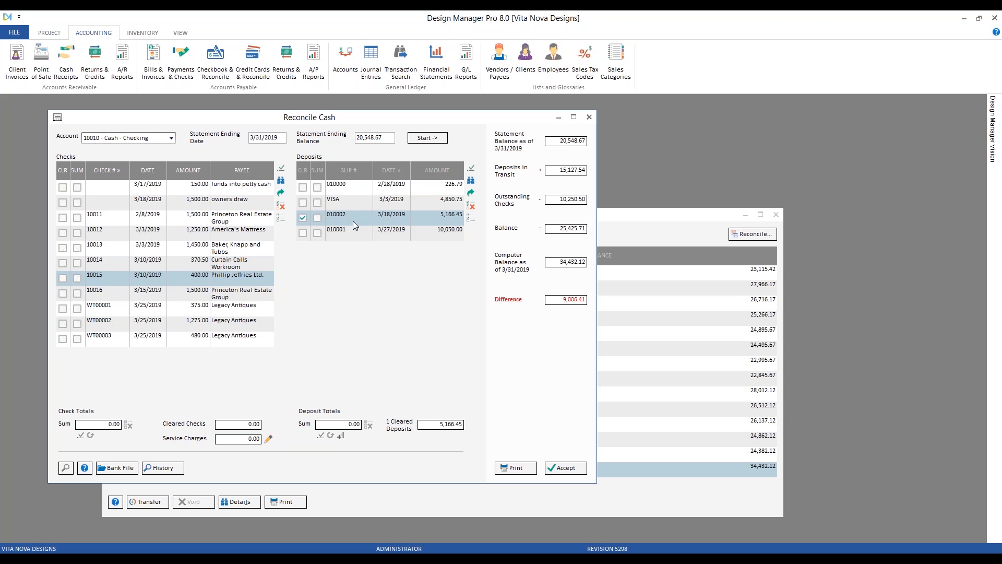
{"action": "left_click", "coordinate": [303, 217]}
- Switch to the bank statement PDF in Adobe Acrobat Reader and highlight Check #10011 through Check #10015
{"action": "left_click", "coordinate": [414, 549]}
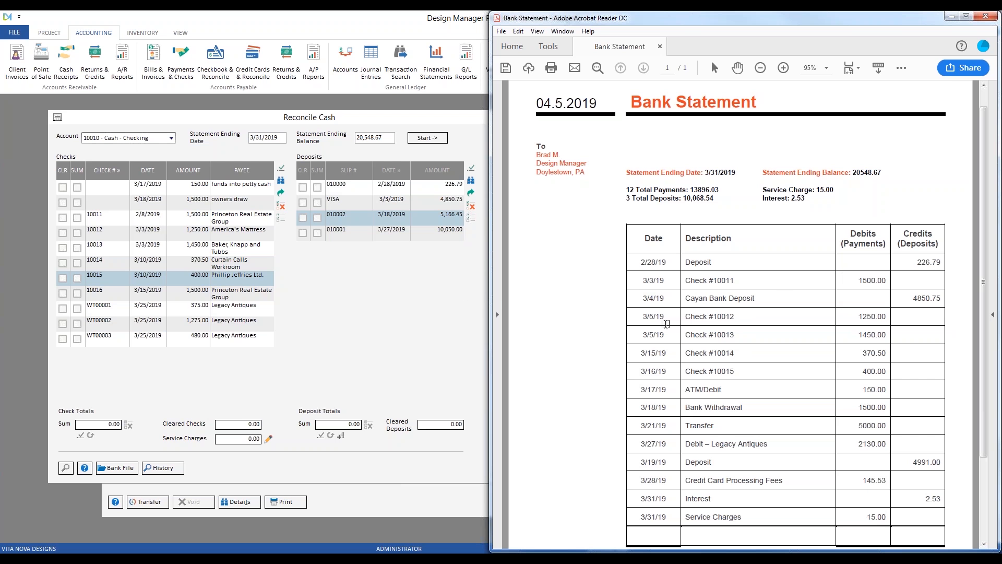
{"action": "left_click_drag", "start_coordinate": [685, 280], "coordinate": [737, 281]}
{"action": "left_click_drag", "start_coordinate": [685, 316], "coordinate": [737, 334]}
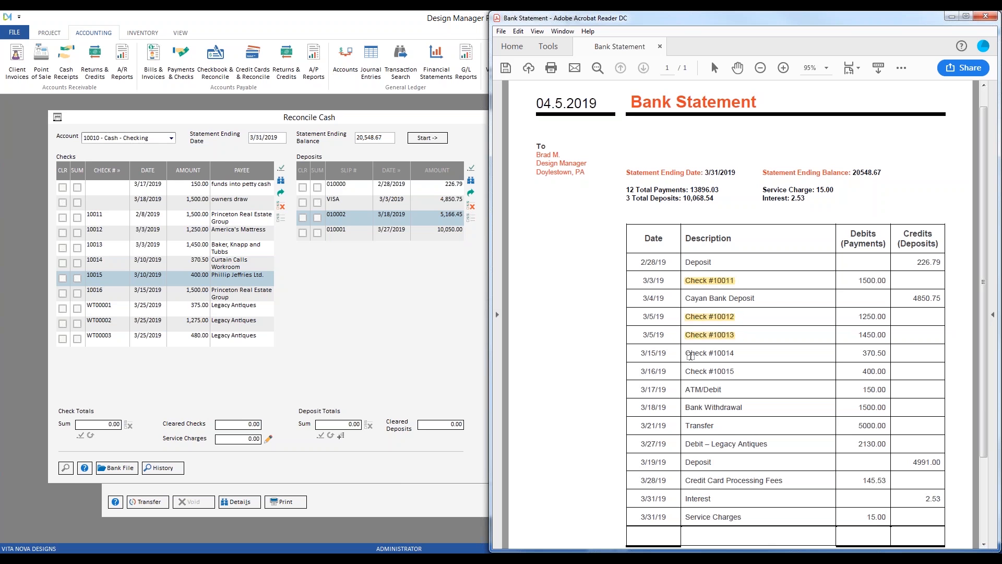
{"action": "left_click_drag", "start_coordinate": [685, 355], "coordinate": [739, 353]}
{"action": "left_click_drag", "start_coordinate": [685, 372], "coordinate": [744, 372]}
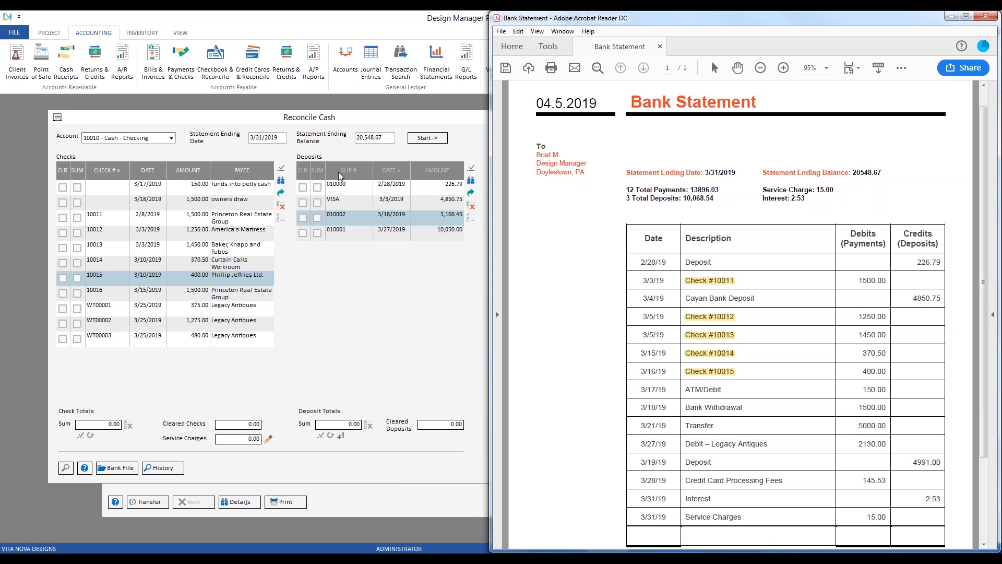
- Switch back to Design Manager and clear checks 10011, 10012, 10013, 10014 and 10015 individually in Reconcile Cash
{"action": "left_click", "coordinate": [206, 121]}
{"action": "left_click", "coordinate": [62, 217]}
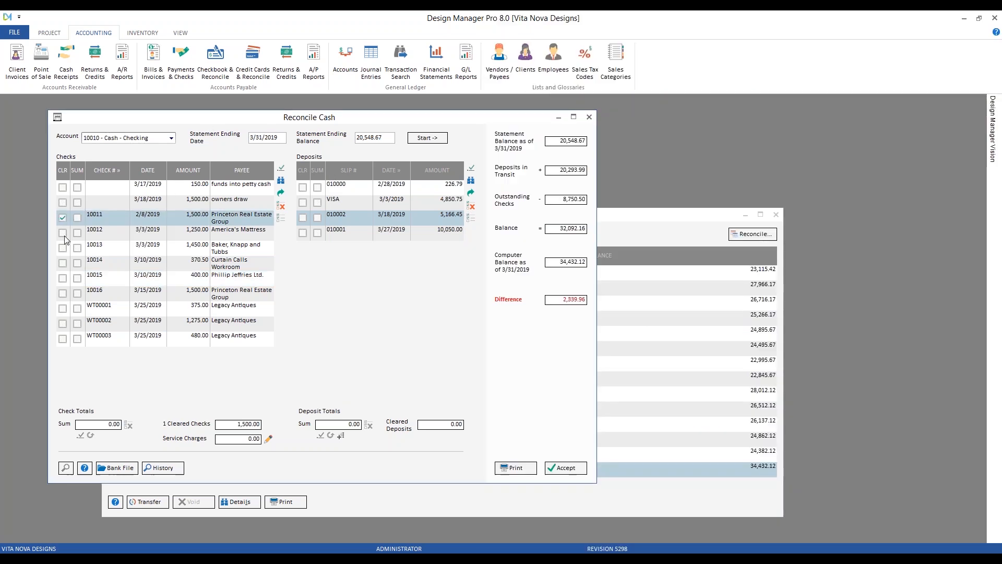
{"action": "left_click", "coordinate": [63, 232]}
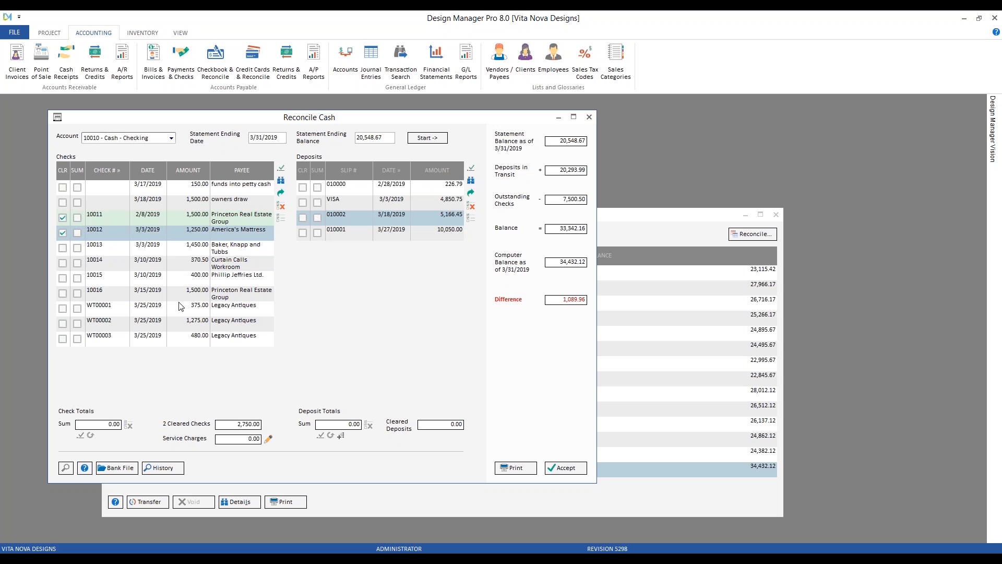
{"action": "left_click", "coordinate": [62, 248]}
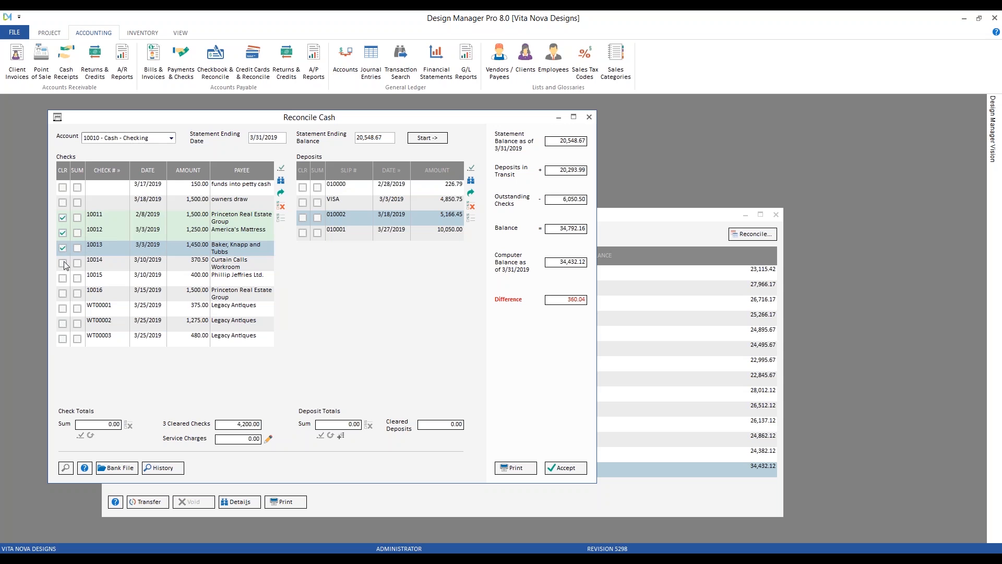
{"action": "left_click", "coordinate": [62, 263]}
{"action": "left_click", "coordinate": [63, 278]}
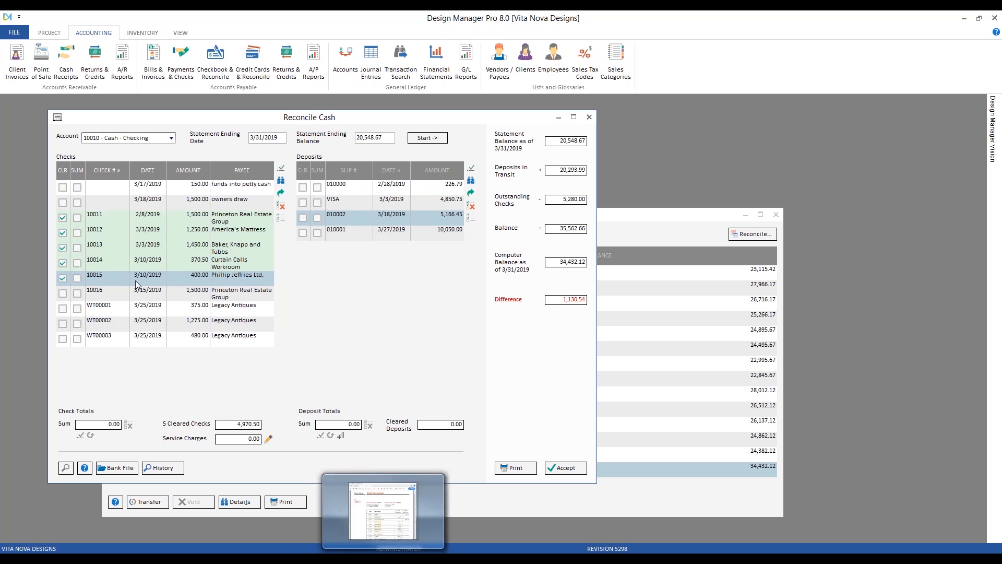
- Compare the 3/17/2019 funds into petty cash transaction with the bank statement's payments
{"action": "left_click", "coordinate": [378, 549]}
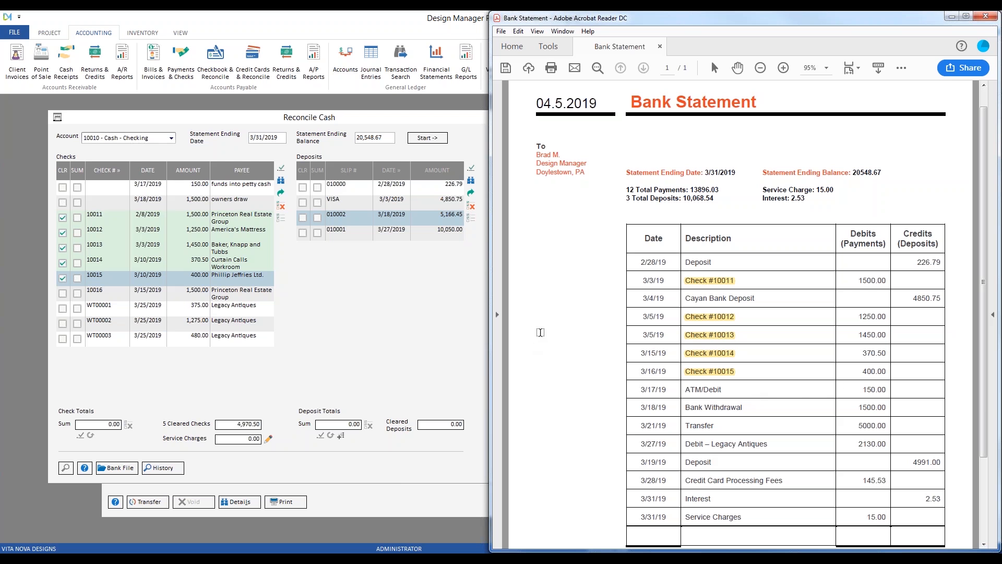
{"action": "left_click", "coordinate": [164, 190]}
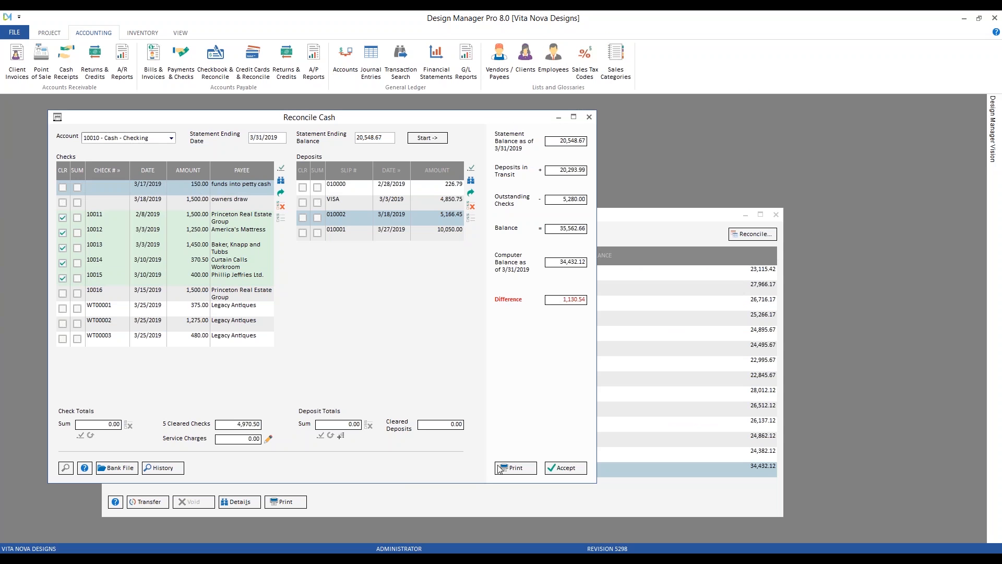
{"action": "key", "text": "alt+Tab"}
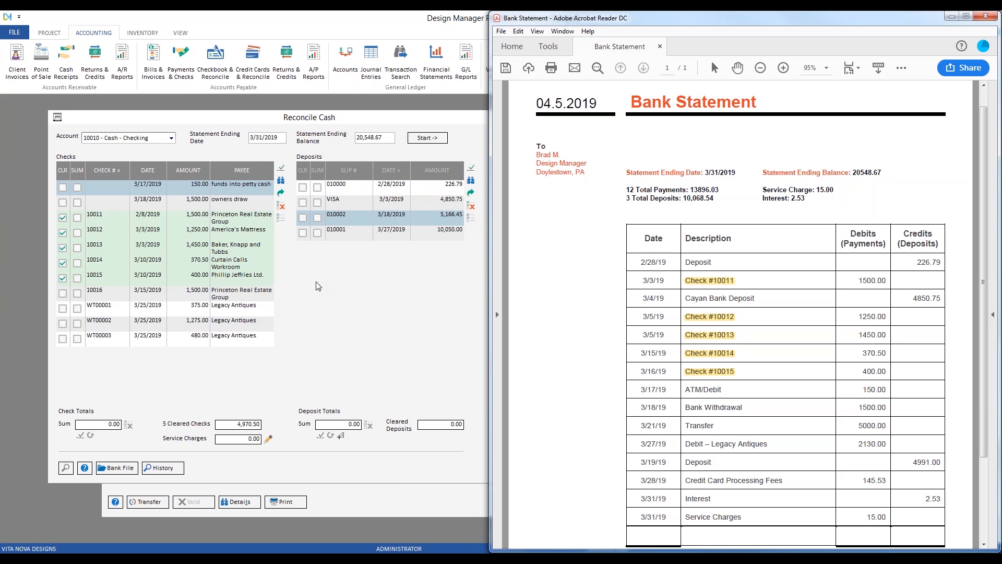
{"action": "left_click", "coordinate": [250, 118]}
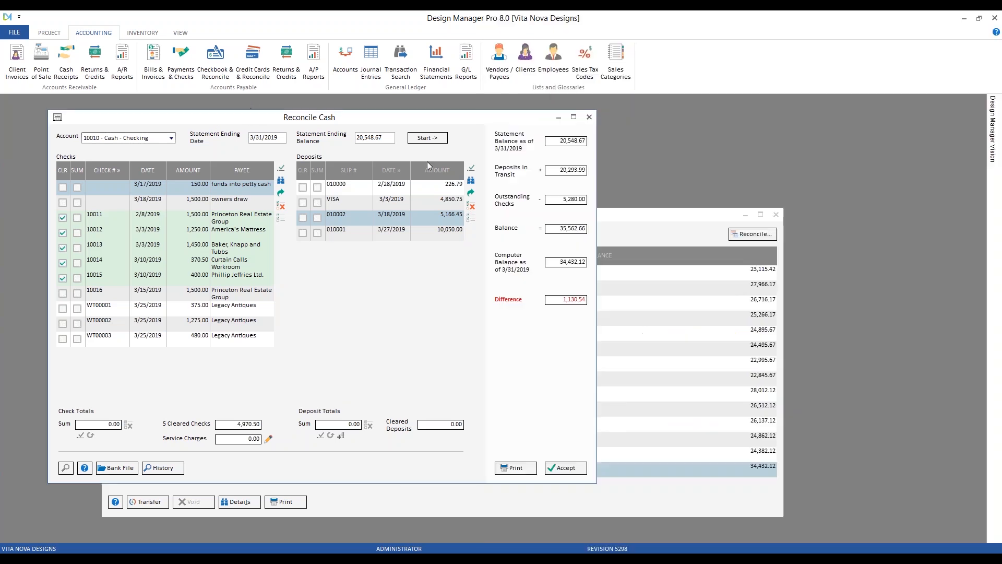
- Examine the 3/17/2019 transfer in the Checkbook under 10030 - Petty Cash for 03/2019, and return to 10010 - Cash - Checking
{"action": "left_click", "coordinate": [599, 312]}
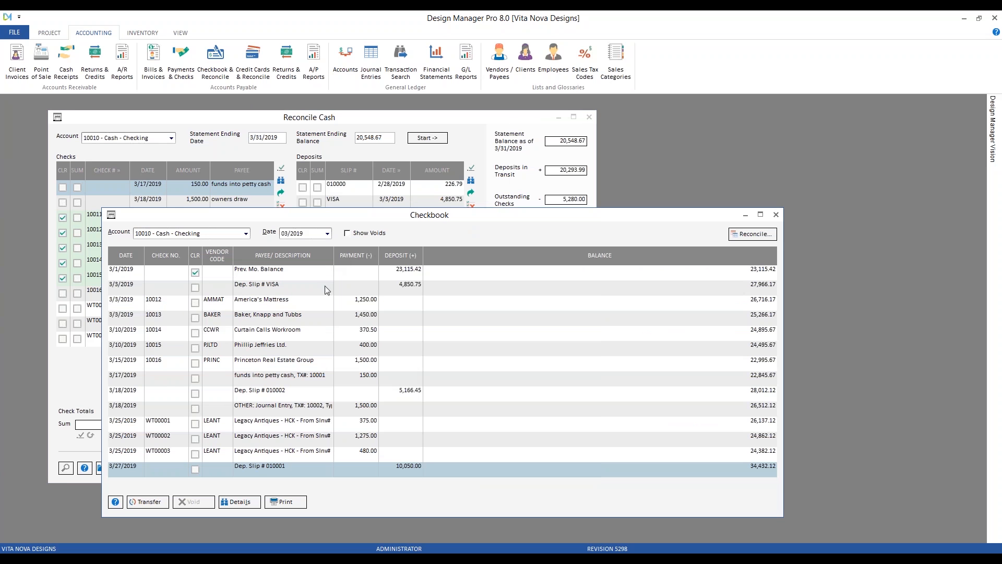
{"action": "left_click", "coordinate": [277, 379]}
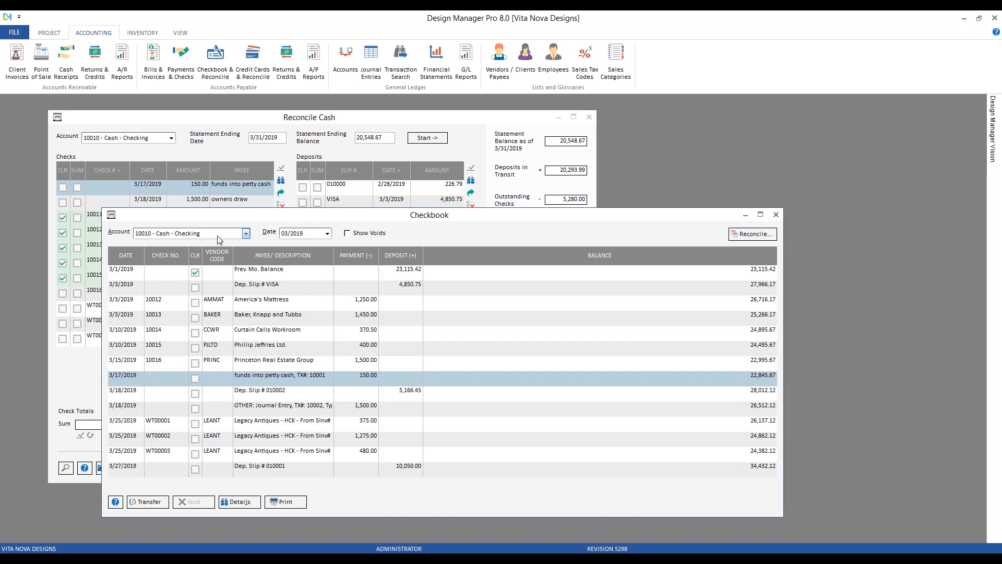
{"action": "left_click", "coordinate": [202, 234]}
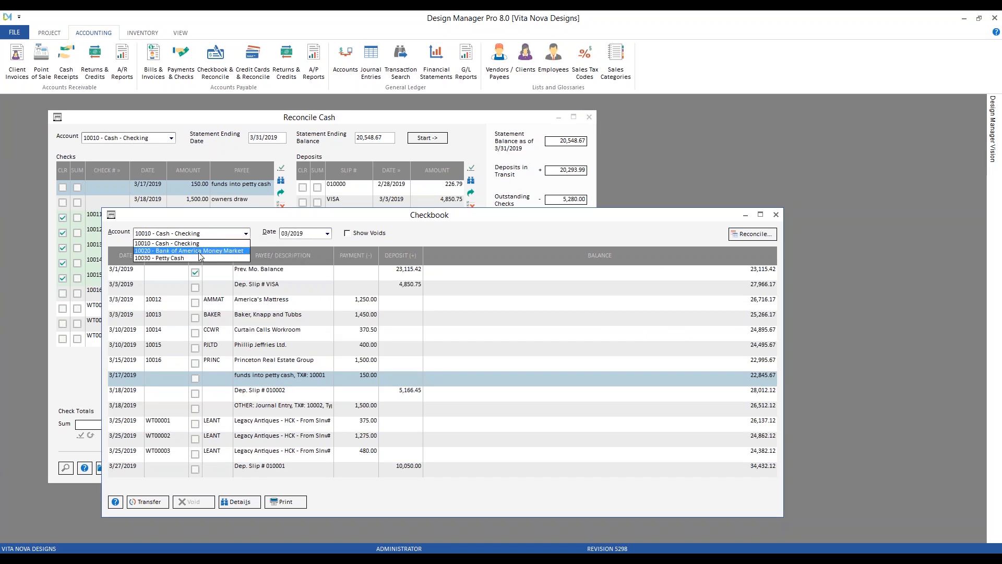
{"action": "left_click", "coordinate": [197, 258]}
{"action": "left_click", "coordinate": [291, 238]}
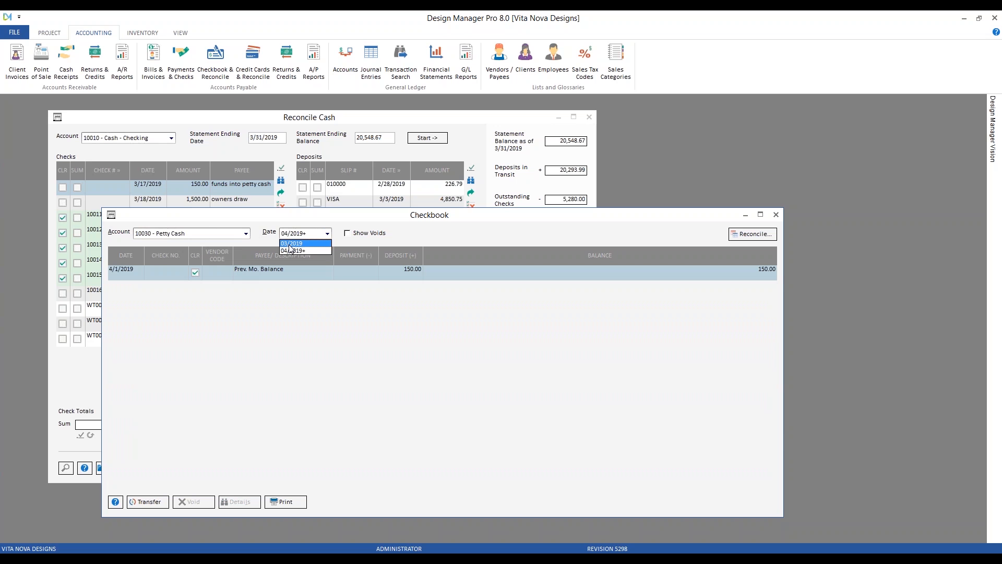
{"action": "left_click", "coordinate": [292, 252]}
{"action": "left_click", "coordinate": [406, 292]}
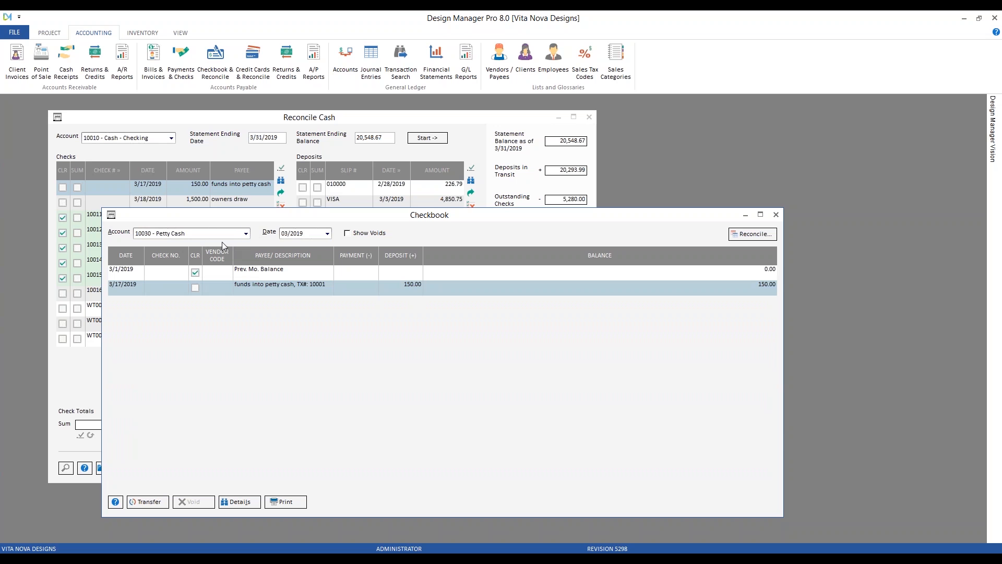
{"action": "left_click", "coordinate": [246, 233]}
{"action": "left_click", "coordinate": [224, 244]}
{"action": "left_click", "coordinate": [255, 127]}
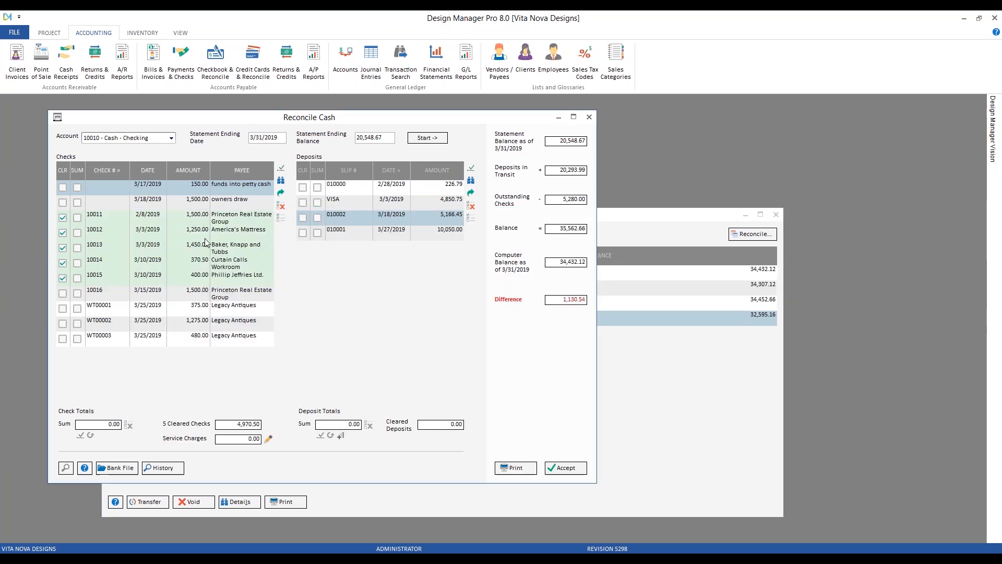
- Highlight the ATM/Debit payment on the bank statement and clear the 3/17/2019 funds into petty cash transaction
{"action": "key", "text": "alt+Tab"}
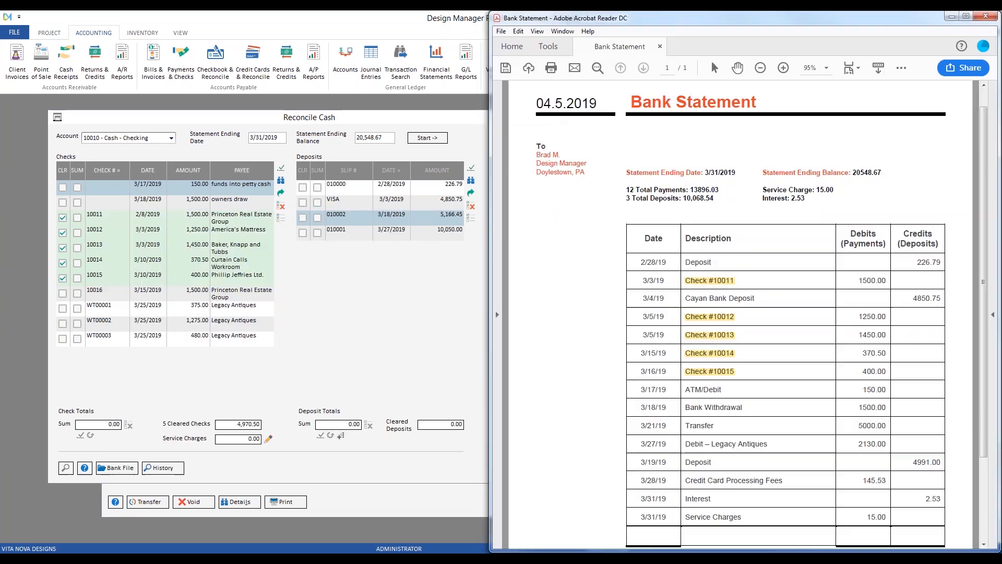
{"action": "left_click_drag", "start_coordinate": [723, 389], "coordinate": [687, 390]}
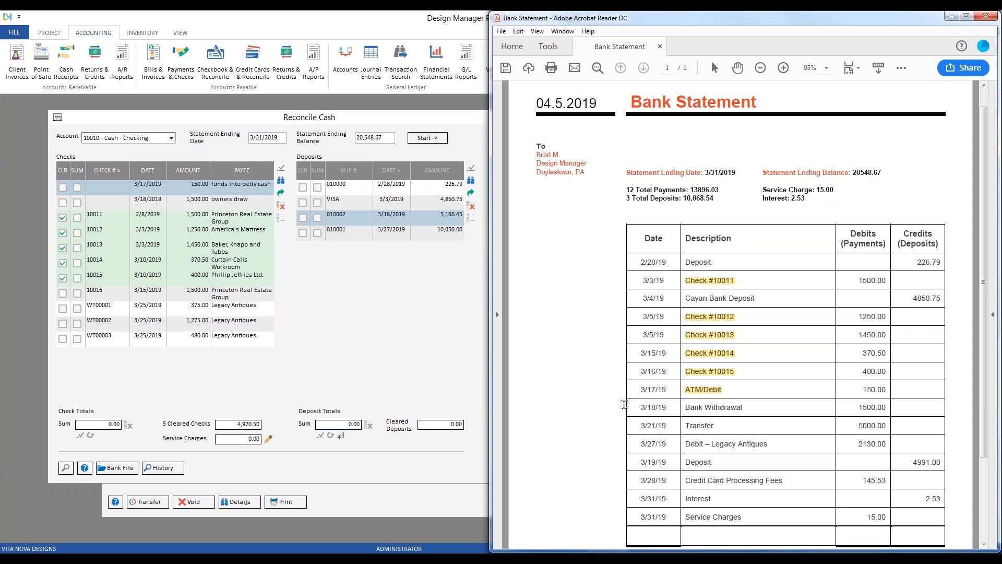
{"action": "left_click", "coordinate": [62, 188]}
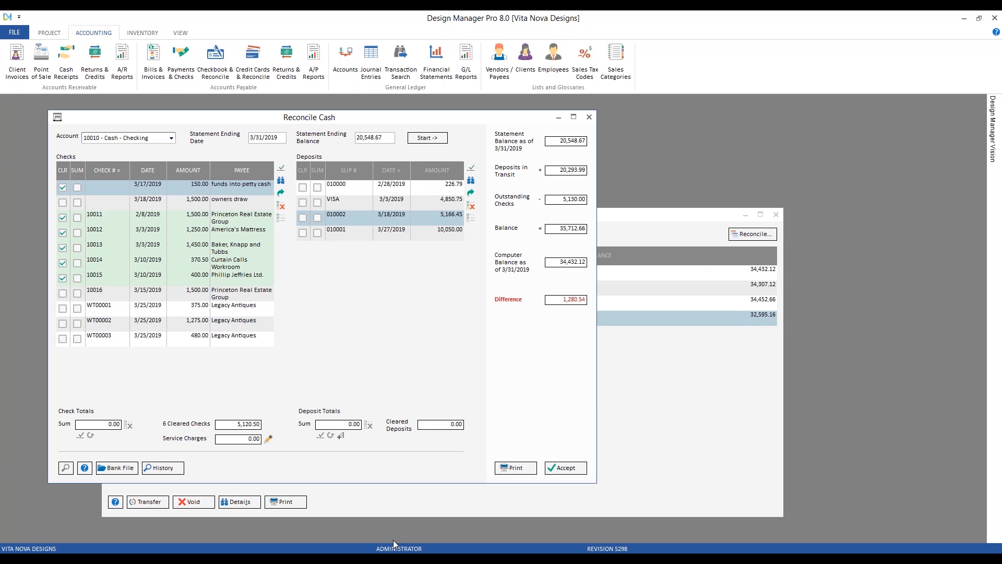
- Check the statement and the 3/18/2019 owners draw journal entry, and clear that transaction in Reconcile Cash
{"action": "key", "text": "alt+Tab"}
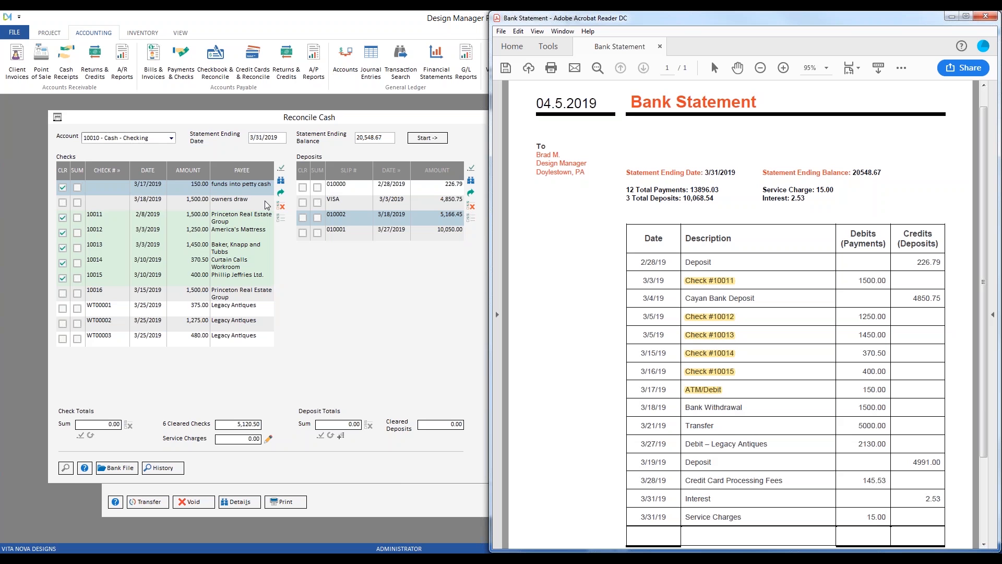
{"action": "left_click", "coordinate": [166, 127]}
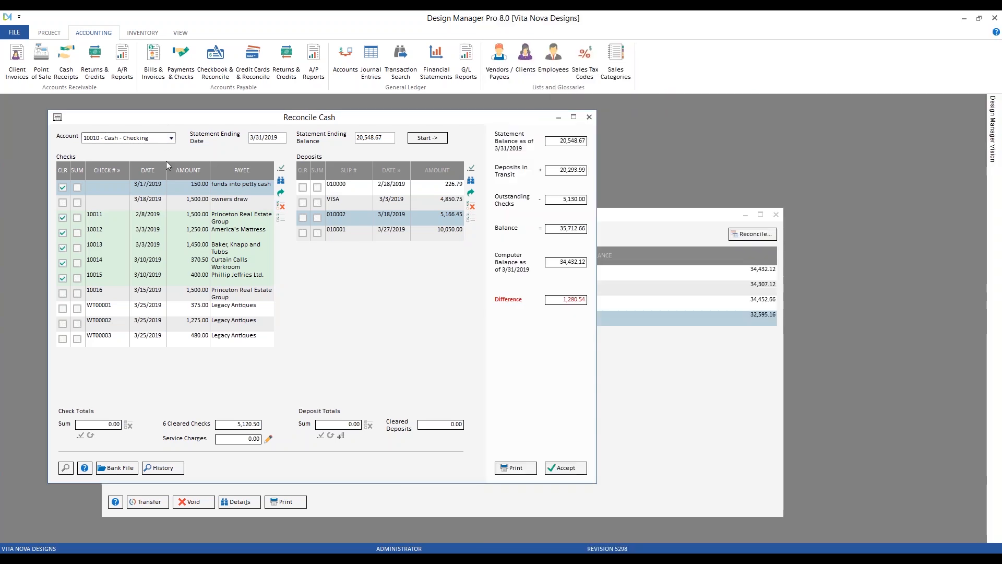
{"action": "left_click", "coordinate": [170, 205]}
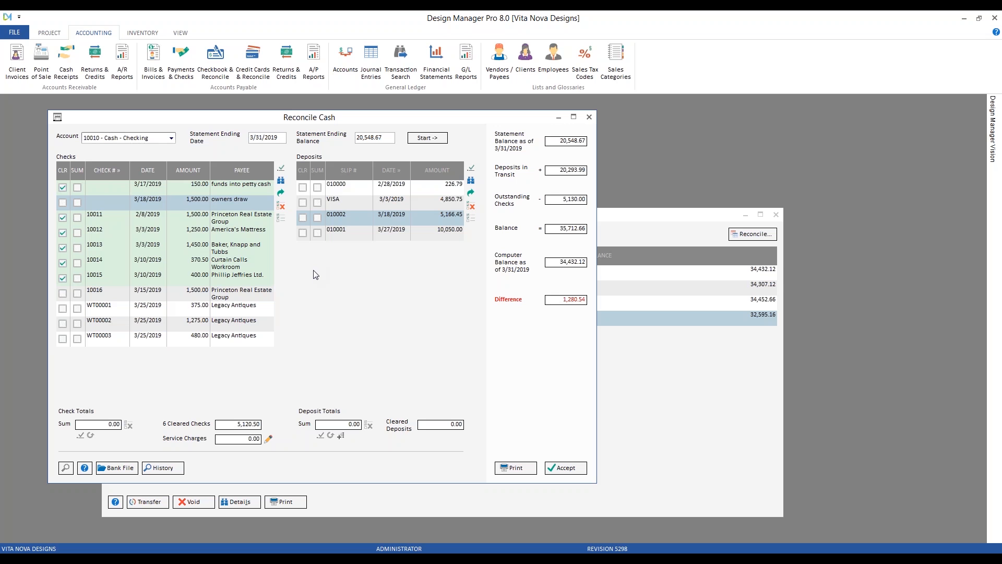
{"action": "left_click", "coordinate": [284, 196]}
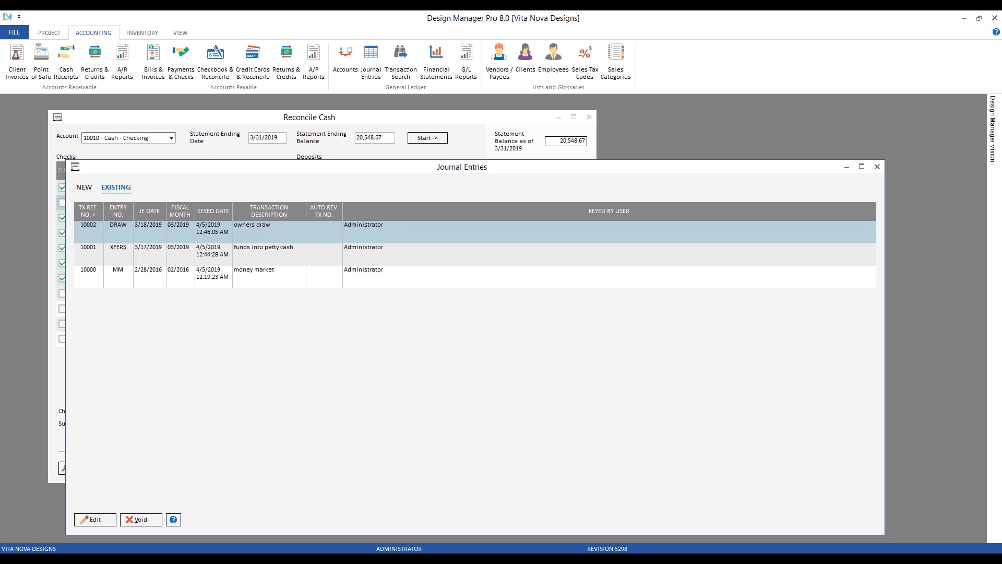
{"action": "left_click", "coordinate": [102, 521]}
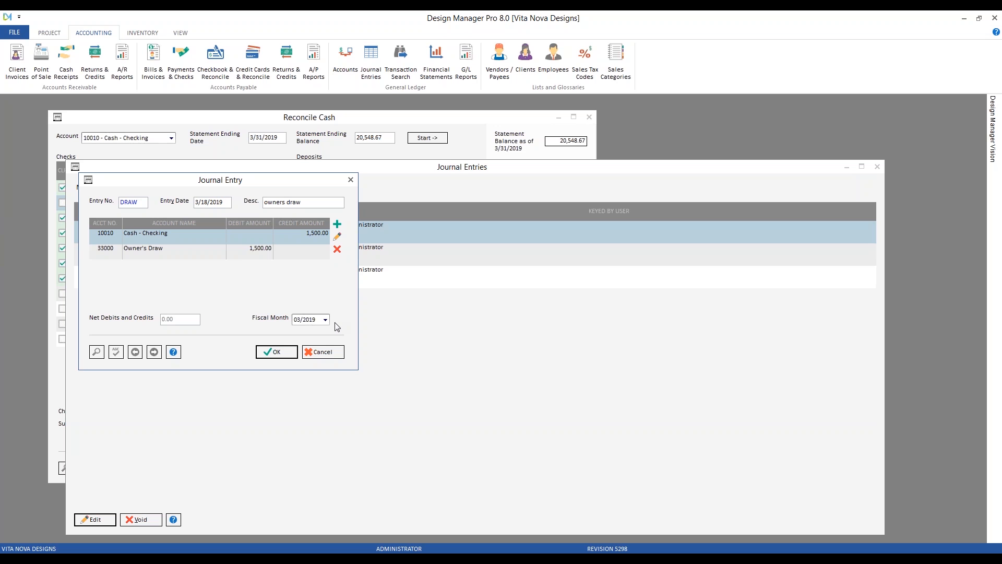
{"action": "left_click", "coordinate": [351, 180]}
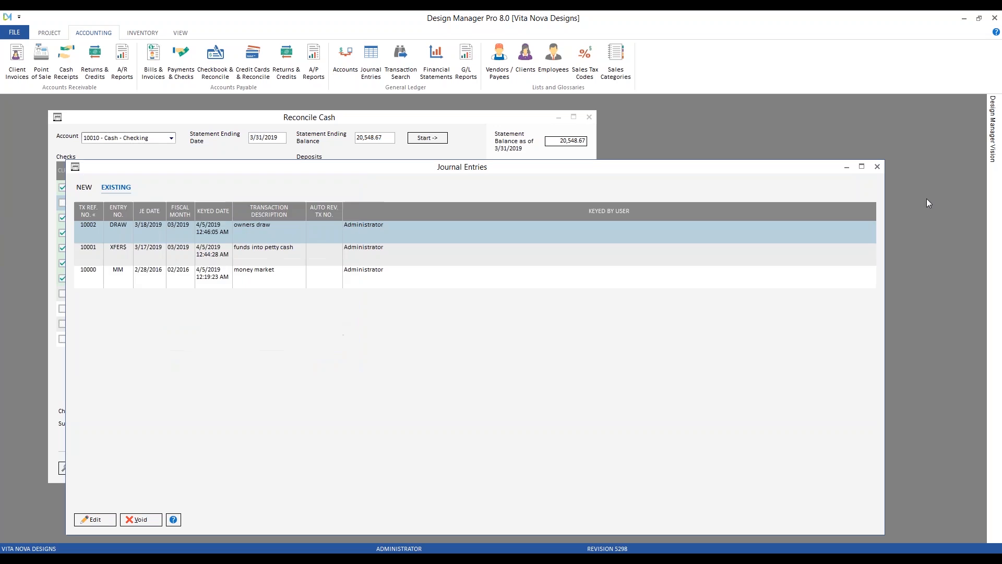
{"action": "left_click", "coordinate": [876, 167]}
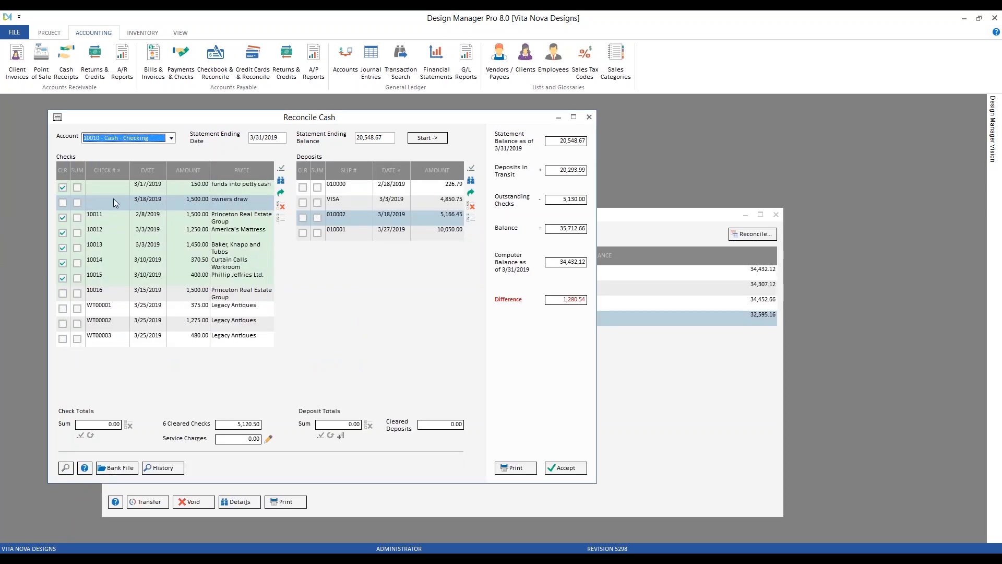
{"action": "left_click", "coordinate": [62, 202]}
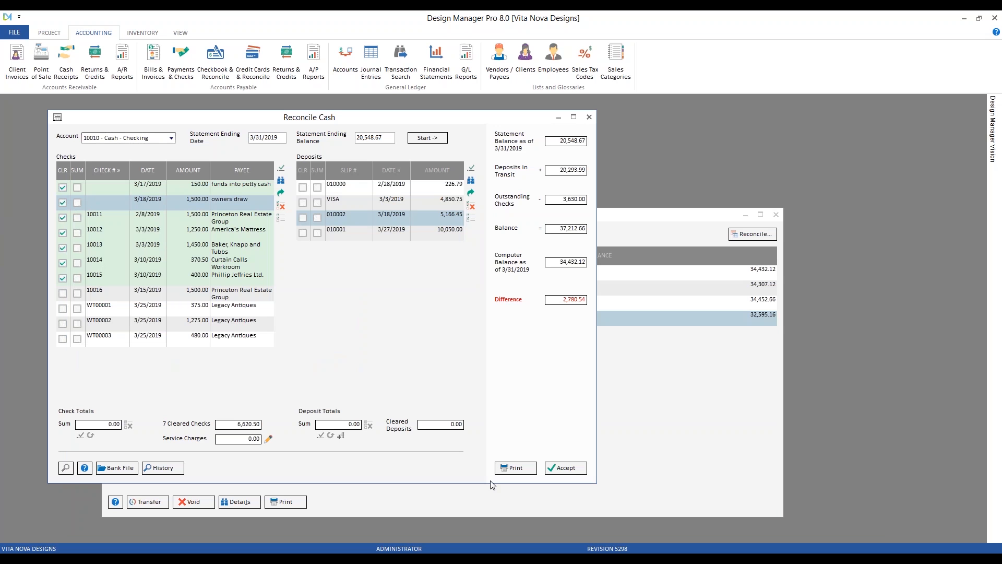
- Highlight the 3/18/19 Bank Withdrawal on the bank statement and return to Reconcile Cash
{"action": "mouse_move", "coordinate": [442, 538]}
{"action": "left_click", "coordinate": [384, 512]}
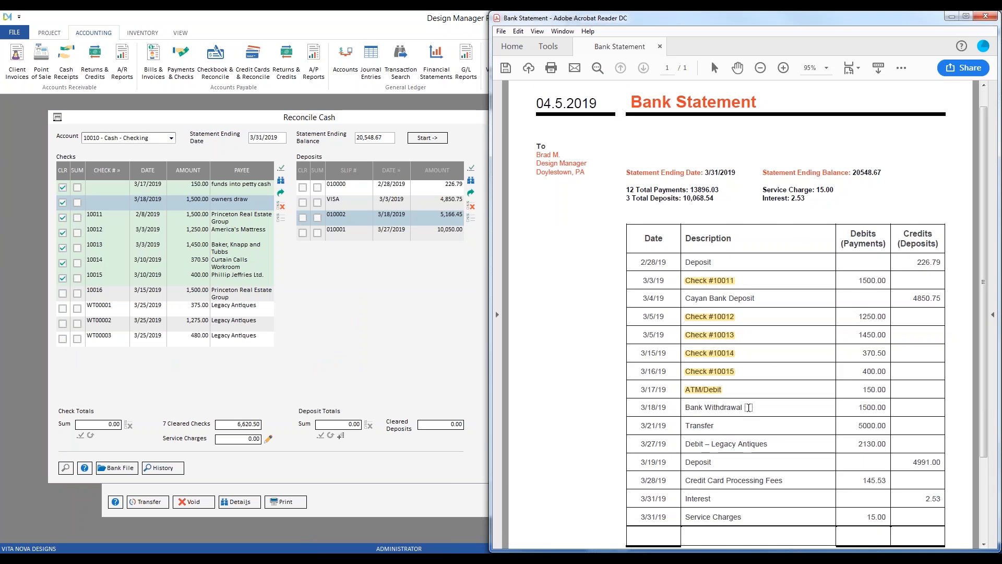
{"action": "left_click_drag", "start_coordinate": [745, 408], "coordinate": [687, 406]}
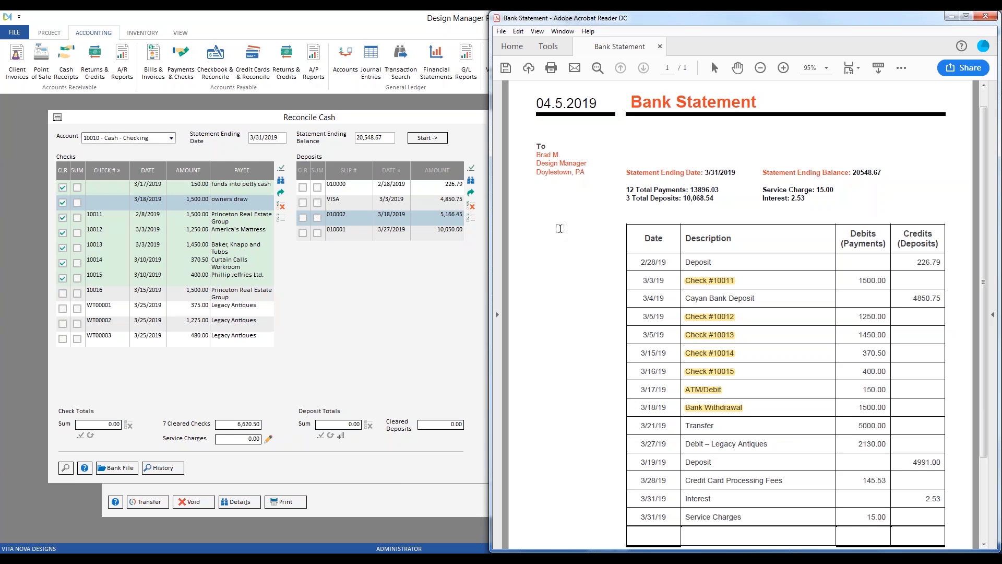
{"action": "left_click", "coordinate": [212, 118]}
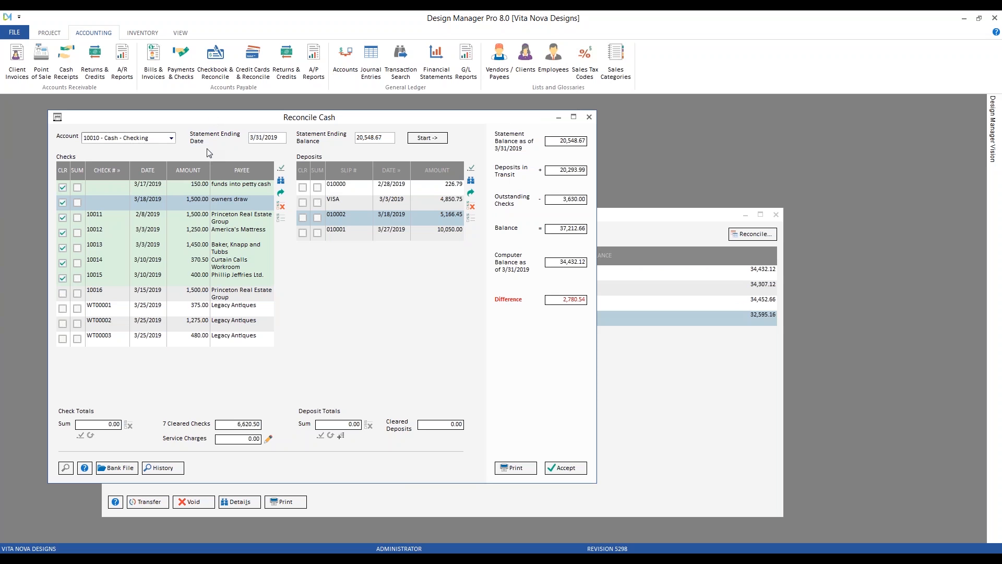
- Mark Legacy Antiques transactions WT00001, WT00002 and WT00003 for summing, and compare their sum with the statement's Legacy Antiques debit
{"action": "left_click", "coordinate": [184, 316]}
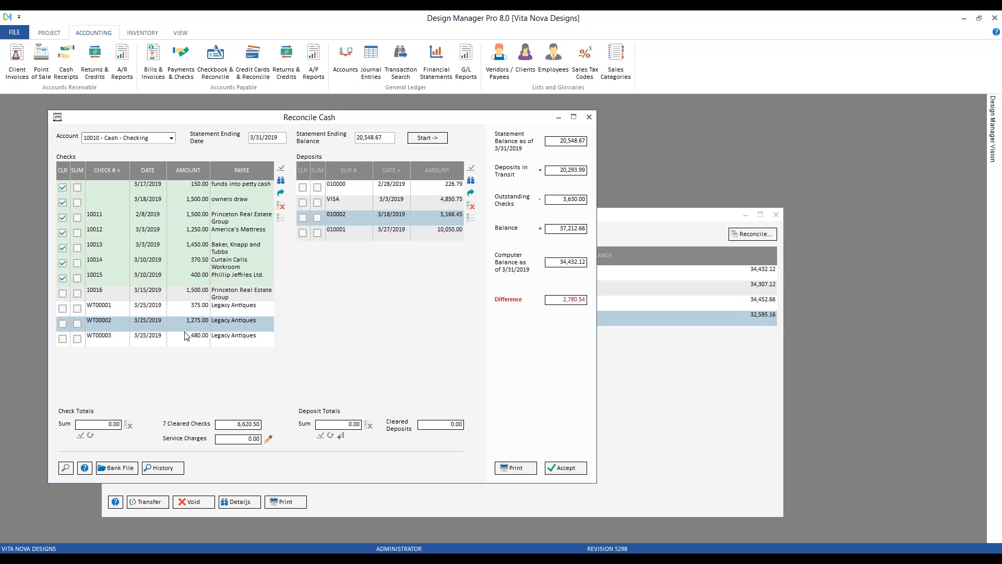
{"action": "left_click", "coordinate": [250, 338]}
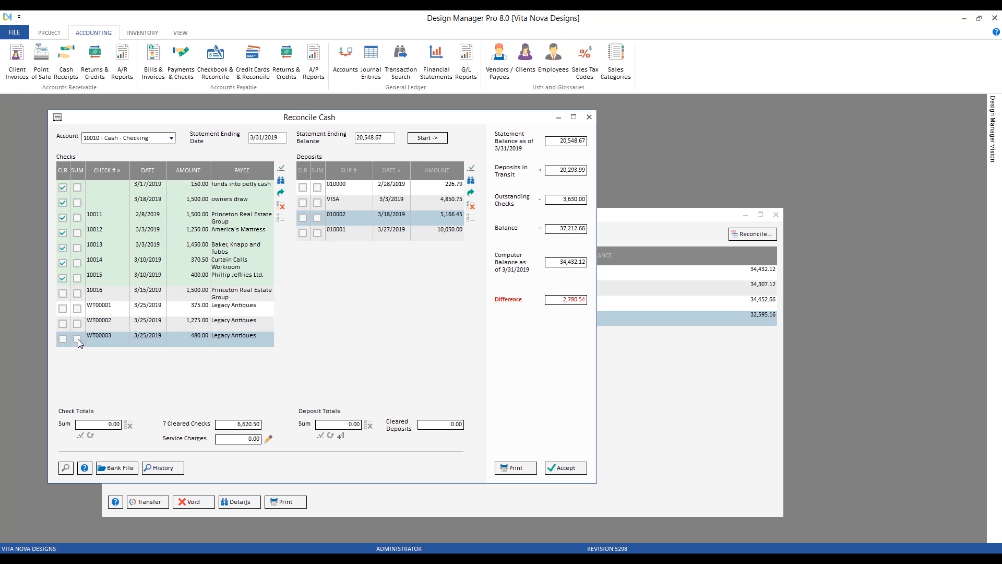
{"action": "left_click", "coordinate": [77, 308]}
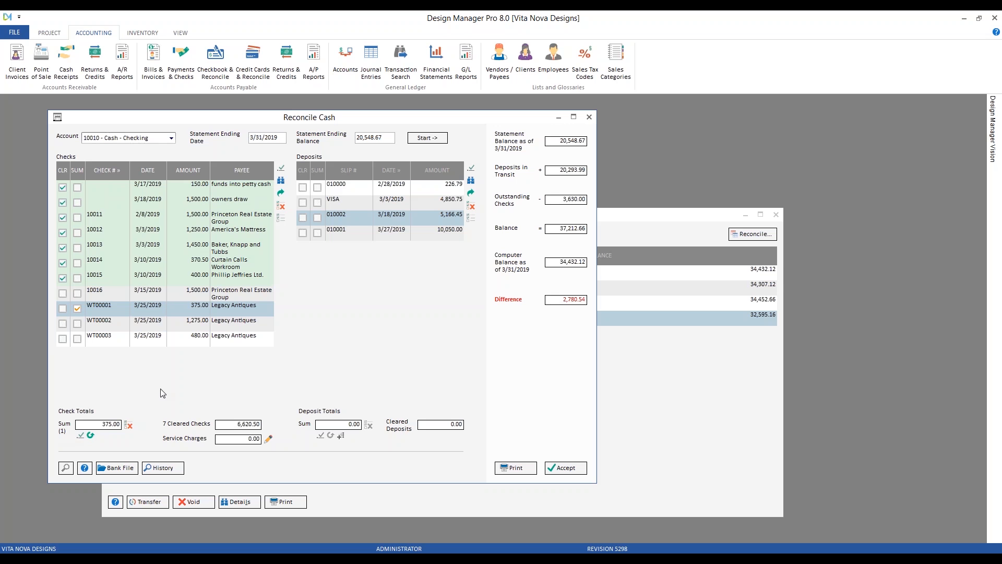
{"action": "left_click", "coordinate": [78, 322]}
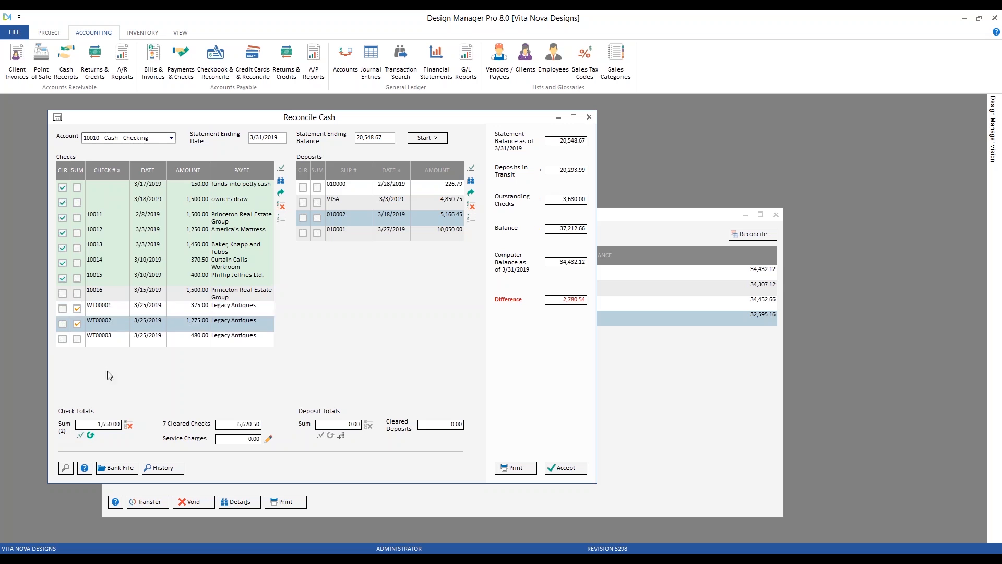
{"action": "left_click", "coordinate": [78, 339]}
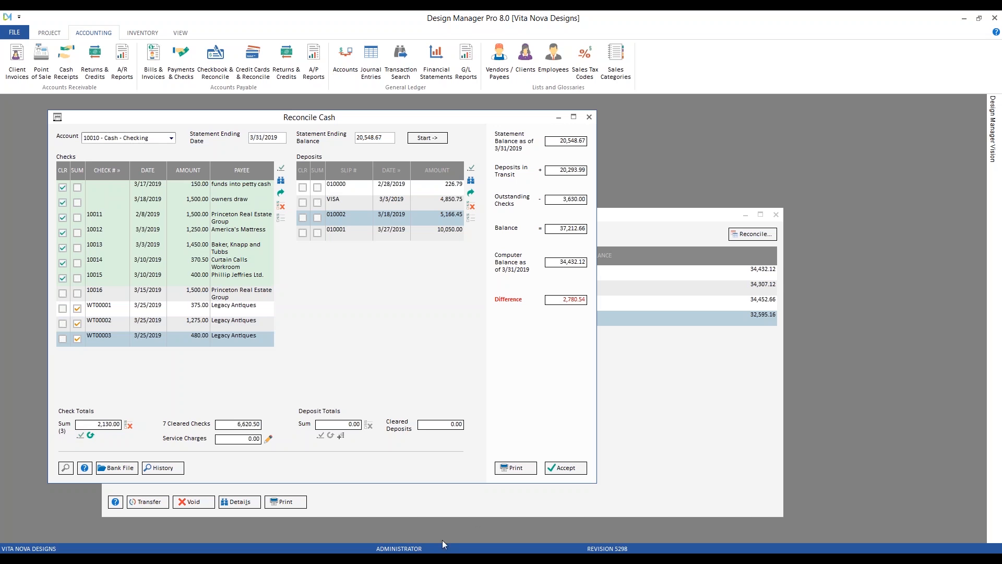
{"action": "key", "text": "alt+Tab"}
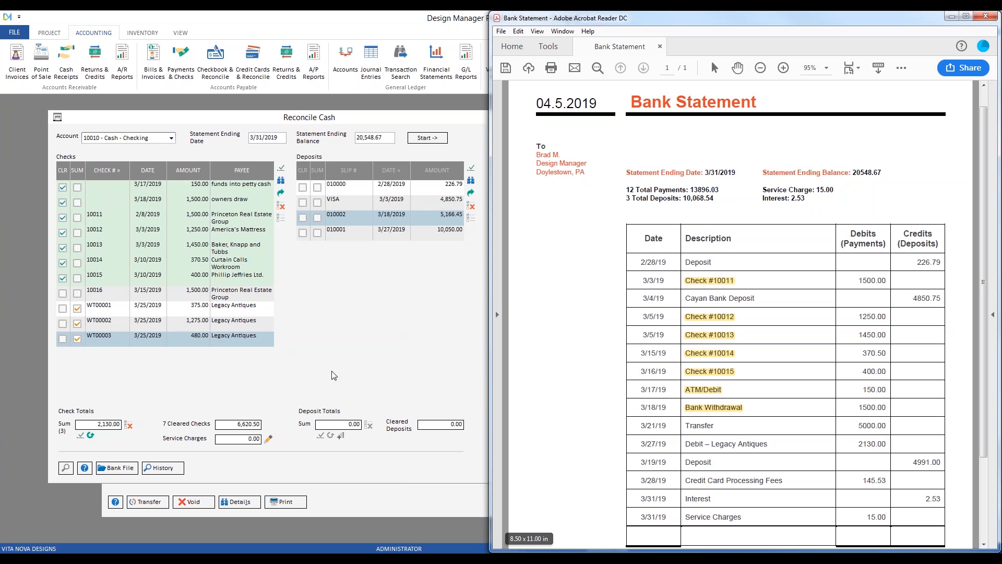
{"action": "left_click", "coordinate": [218, 389]}
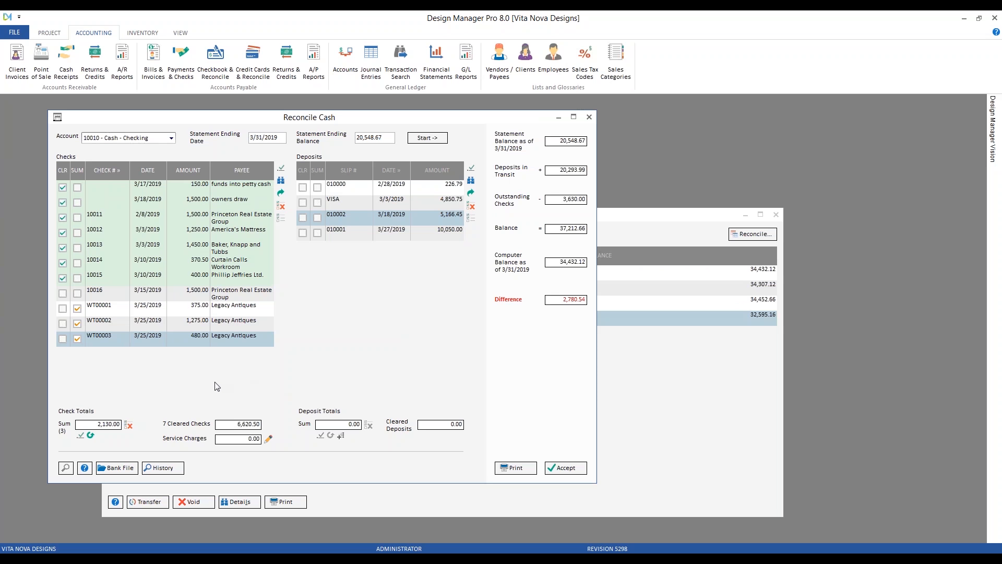
- Clear the three summed Legacy Antiques transactions together and remove their sum marks
{"action": "left_click", "coordinate": [82, 434]}
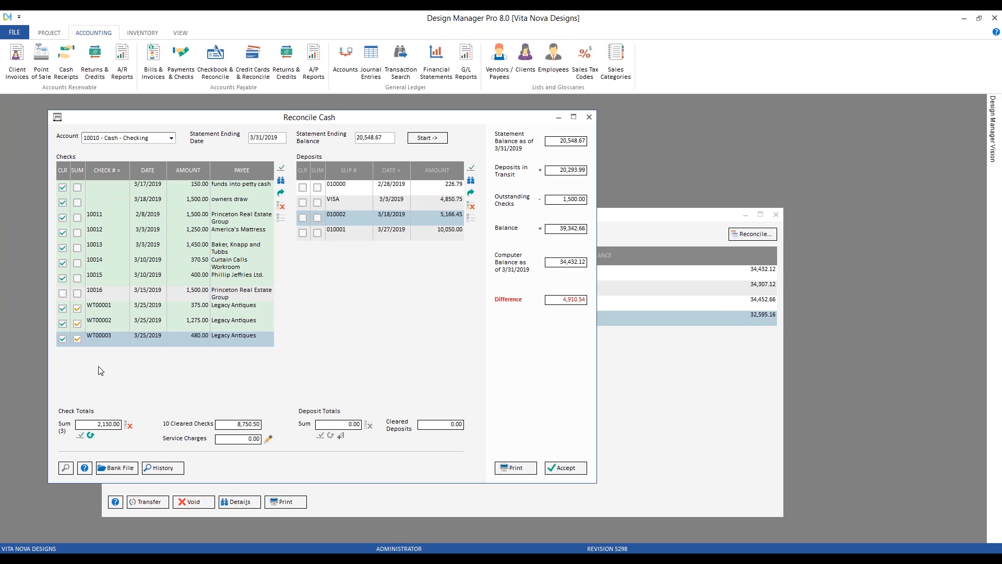
{"action": "left_click", "coordinate": [91, 435]}
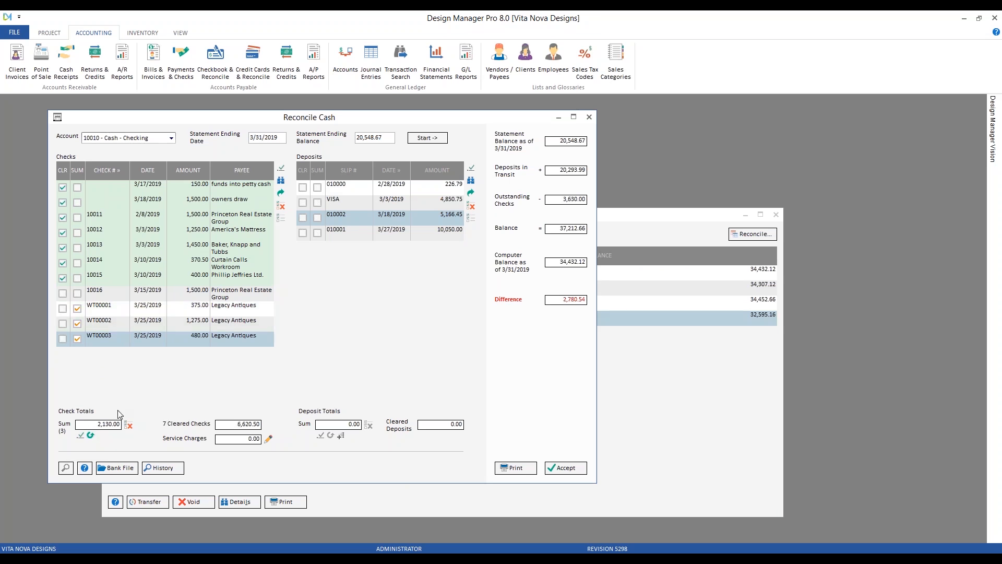
{"action": "left_click", "coordinate": [82, 435]}
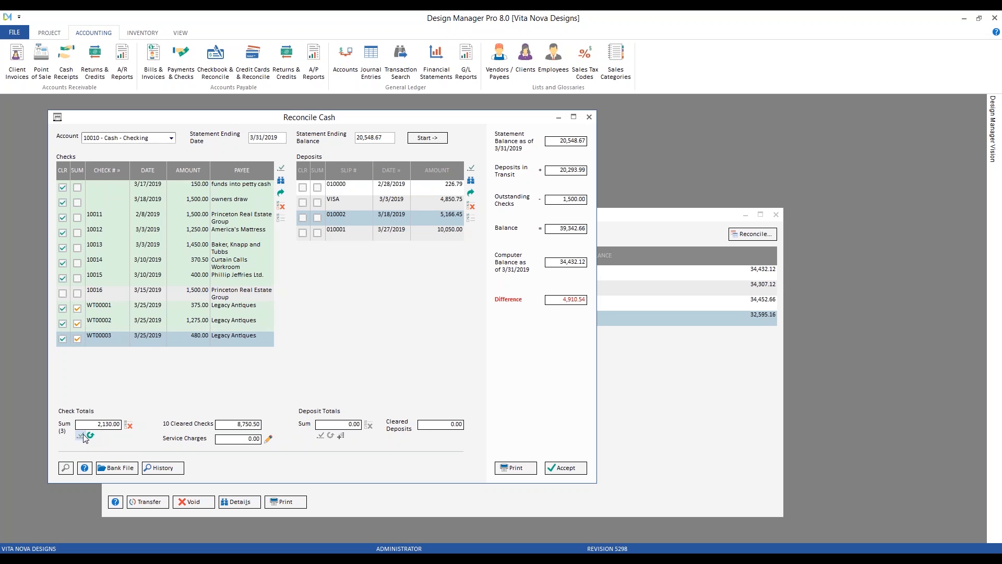
{"action": "left_click", "coordinate": [129, 425]}
- Highlight the 3/27/19 Debit – Legacy Antiques payment on the bank statement and return to Reconcile Cash
{"action": "key", "text": "alt+Tab"}
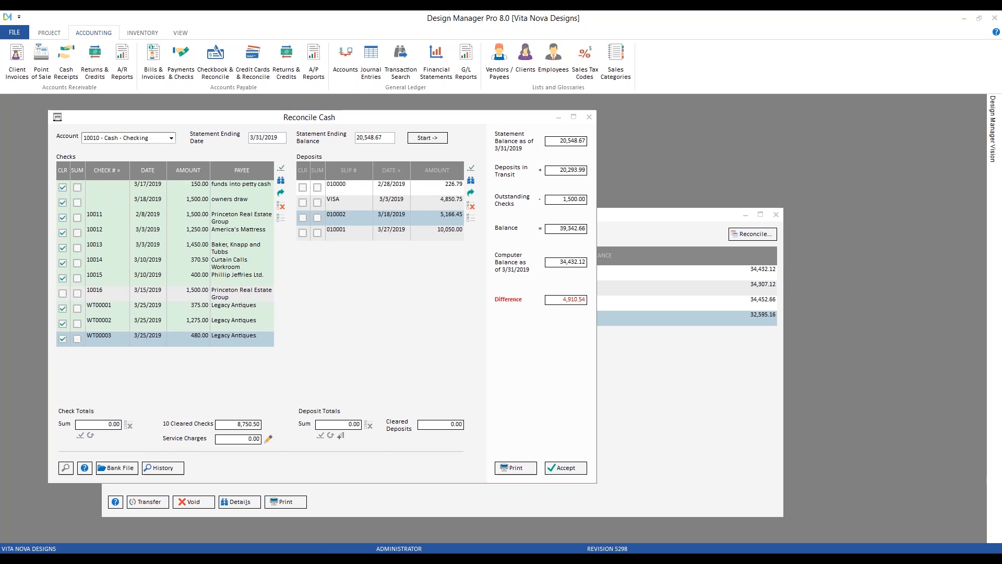
{"action": "left_click_drag", "start_coordinate": [774, 448], "coordinate": [690, 444]}
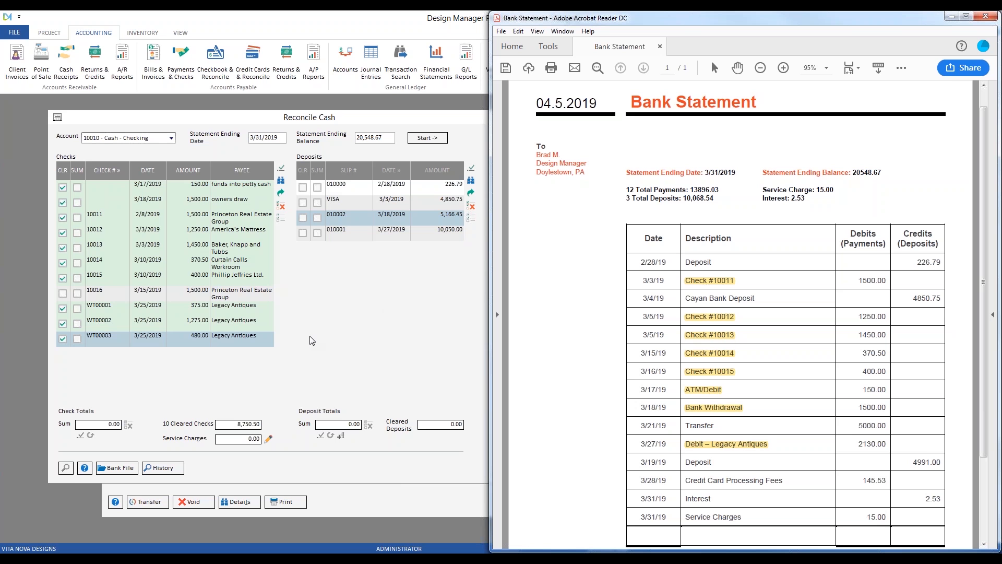
{"action": "left_click", "coordinate": [163, 123]}
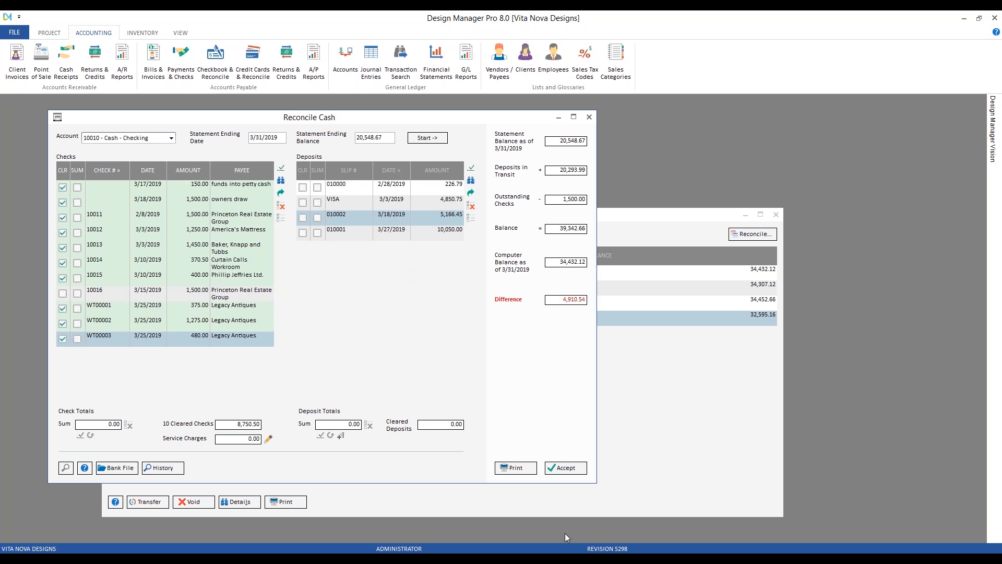
- Compare the 2/28/2019 deposit, slip 010000, with the bank statement and examine its deposit slip details
{"action": "left_click", "coordinate": [363, 189]}
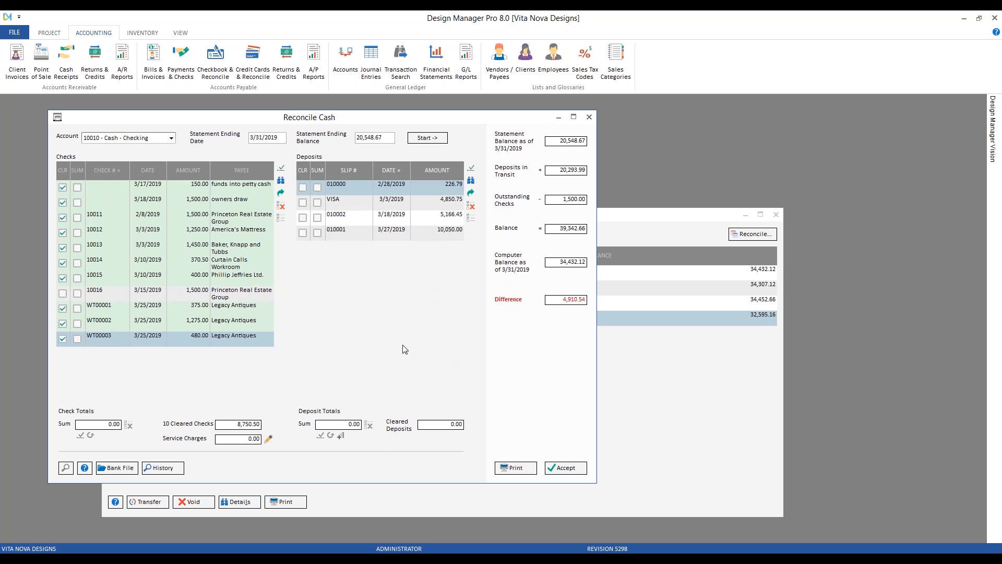
{"action": "left_click", "coordinate": [457, 551]}
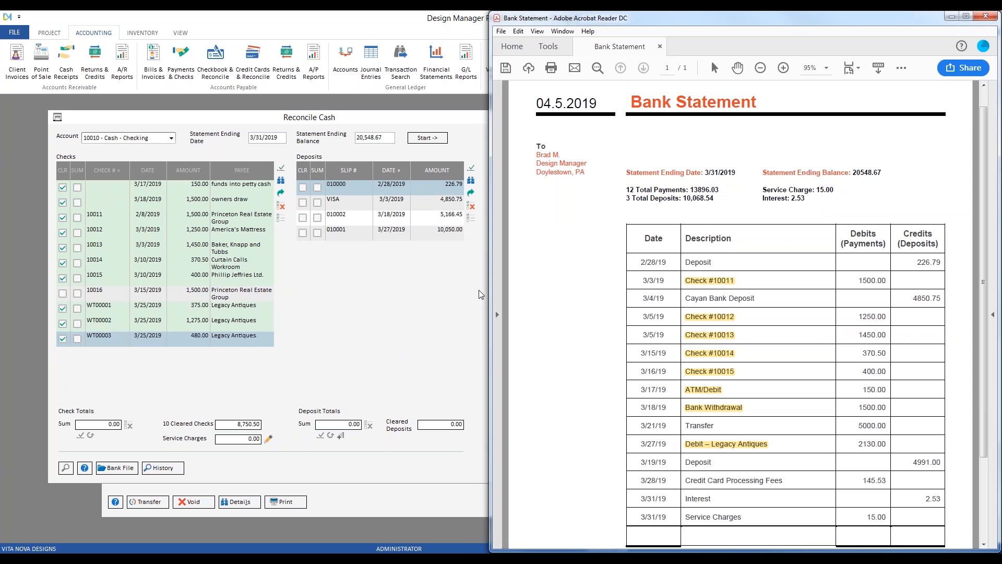
{"action": "left_click", "coordinate": [450, 286]}
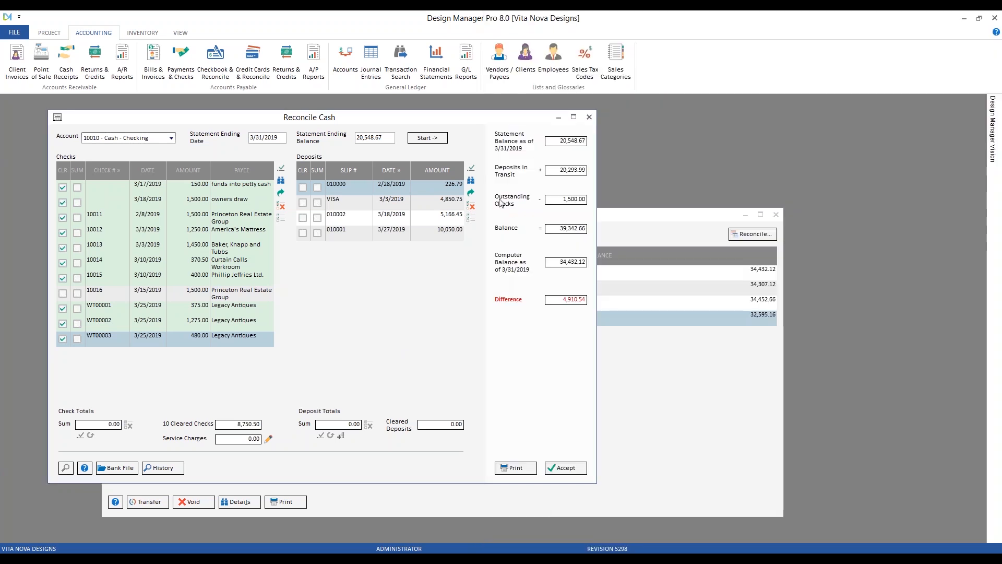
{"action": "left_click", "coordinate": [472, 181]}
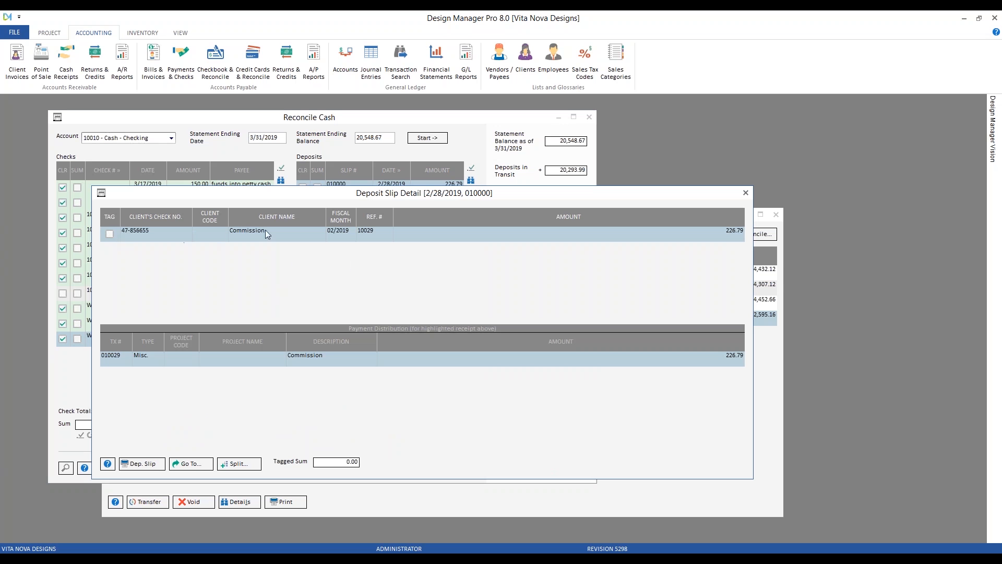
{"action": "left_click", "coordinate": [303, 357]}
{"action": "left_click", "coordinate": [276, 234]}
{"action": "left_click", "coordinate": [319, 356]}
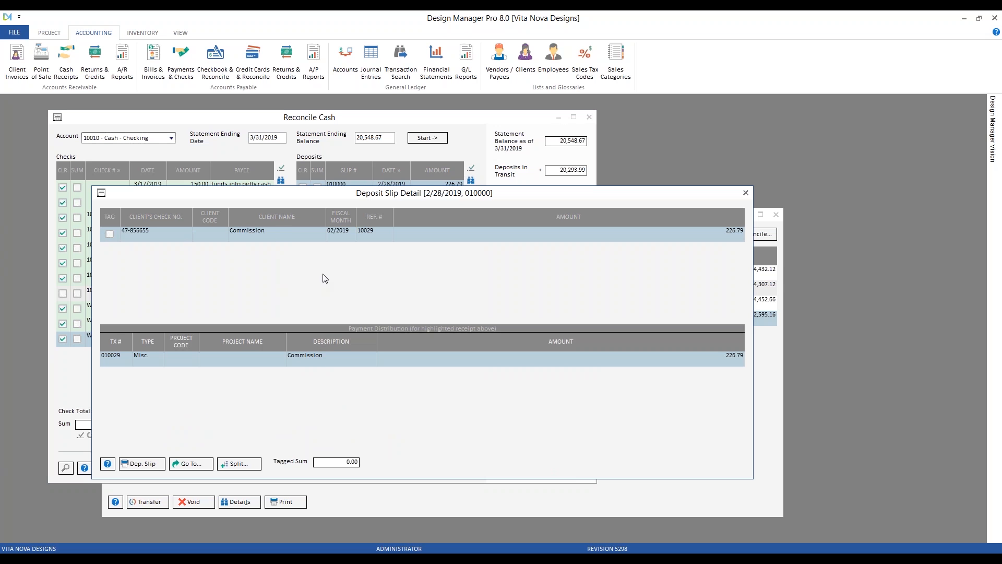
{"action": "left_click", "coordinate": [745, 192]}
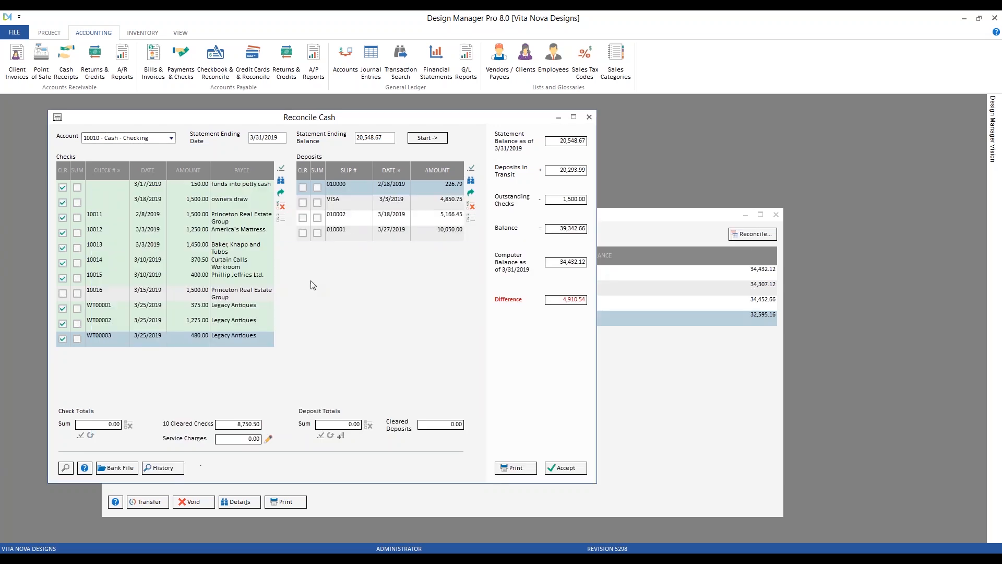
- Clear deposit slip 010000 in Reconcile Cash and highlight the matching 2/28/19 Deposit on the bank statement
{"action": "left_click", "coordinate": [303, 187]}
{"action": "left_click", "coordinate": [385, 548]}
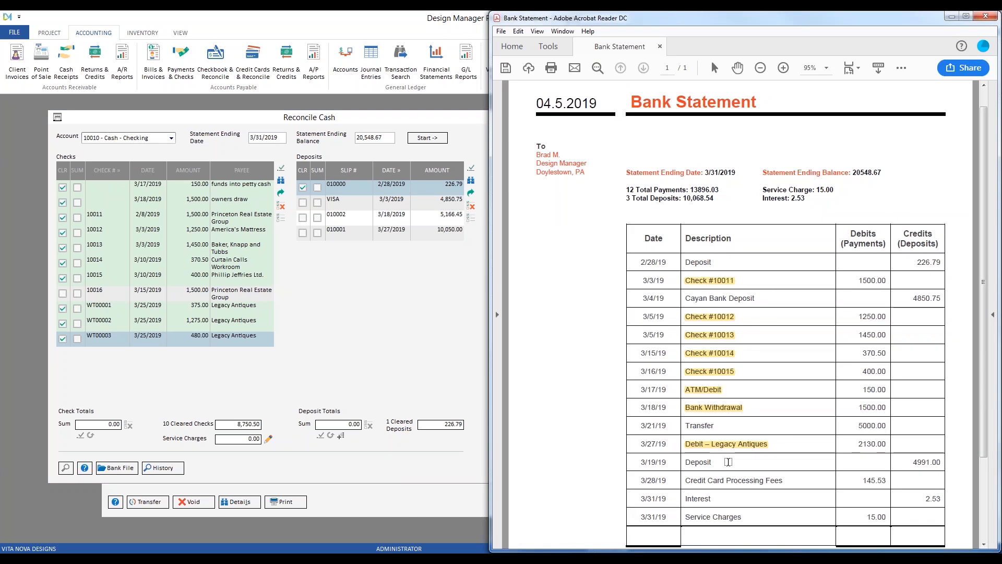
{"action": "left_click_drag", "start_coordinate": [712, 461], "coordinate": [679, 462]}
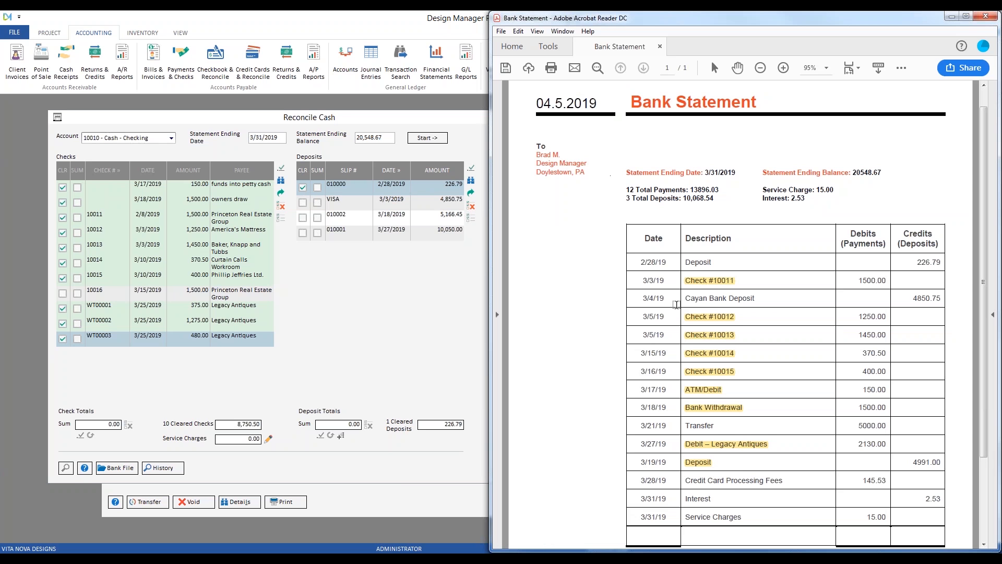
{"action": "key", "text": "ctrl+z"}
{"action": "left_click_drag", "start_coordinate": [713, 261], "coordinate": [678, 262]}
- Clear the 3/3/2019 VISA deposit and highlight the matching Cayan Bank Deposit on the bank statement
{"action": "left_click", "coordinate": [461, 202]}
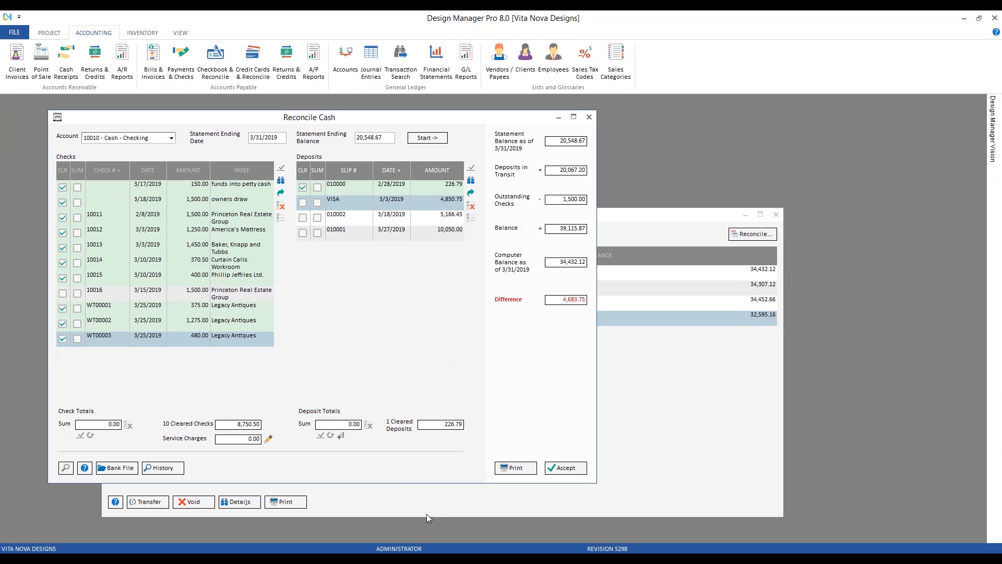
{"action": "key", "text": "alt+Tab"}
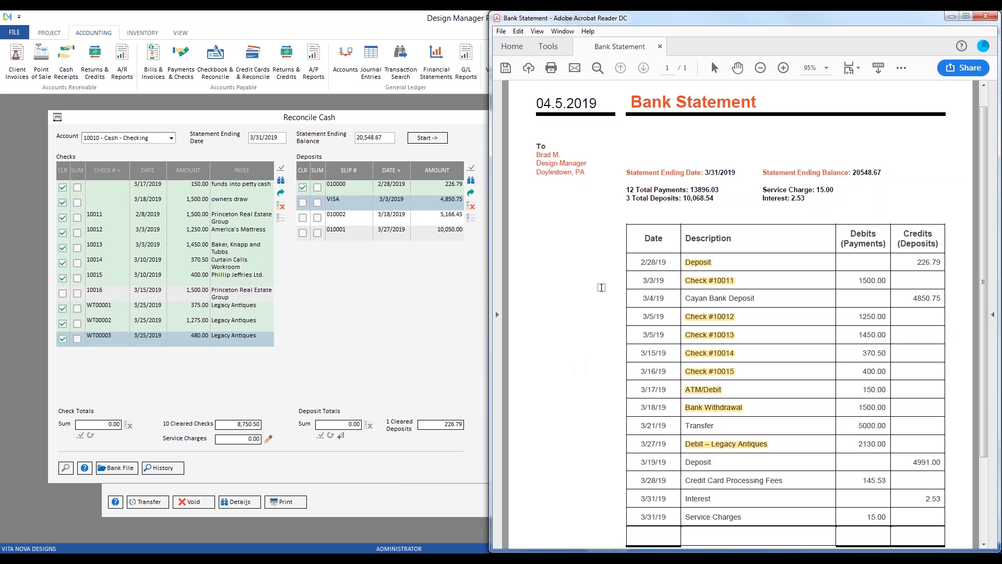
{"action": "left_click", "coordinate": [304, 203]}
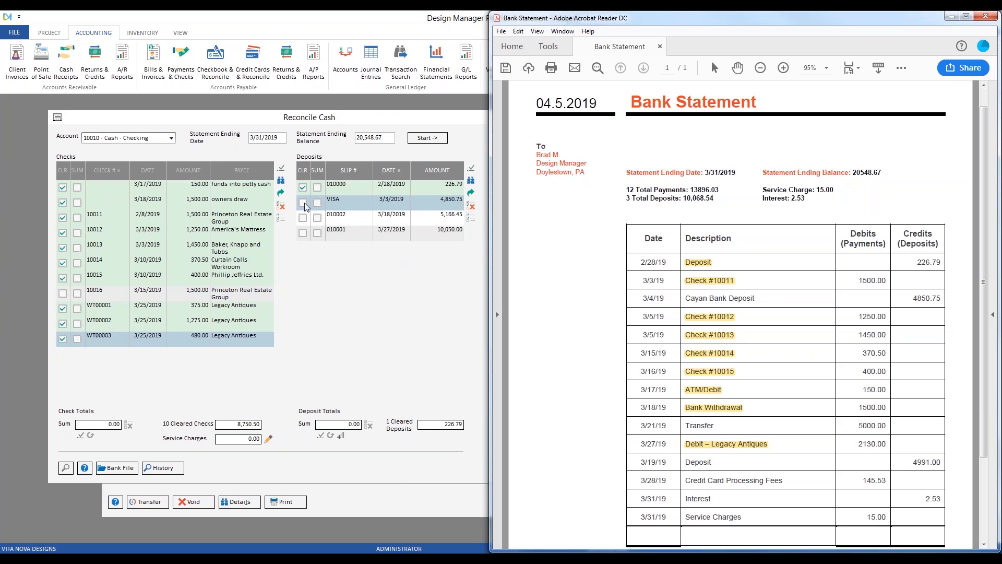
{"action": "key", "text": "alt+Tab"}
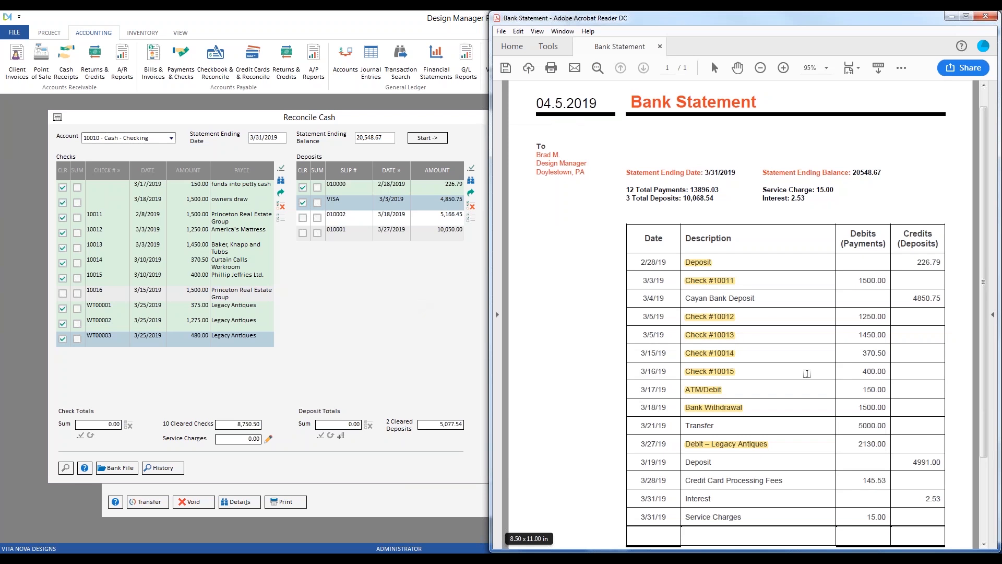
{"action": "left_click_drag", "start_coordinate": [767, 298], "coordinate": [684, 298]}
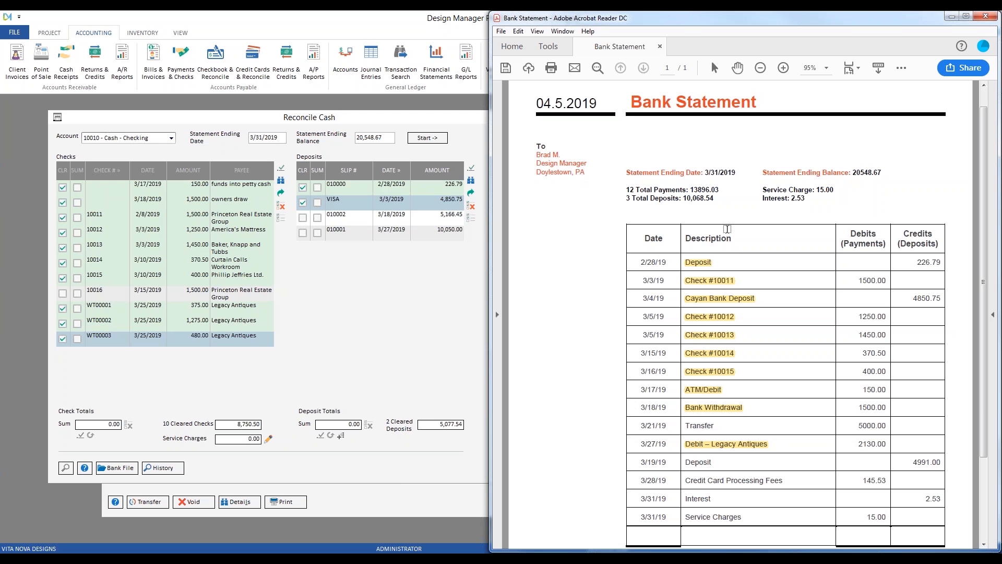
- Compare the 3/18/2019 deposit, slip 010002, with the 3/19/19 Deposit on the bank statement
{"action": "left_click", "coordinate": [430, 224]}
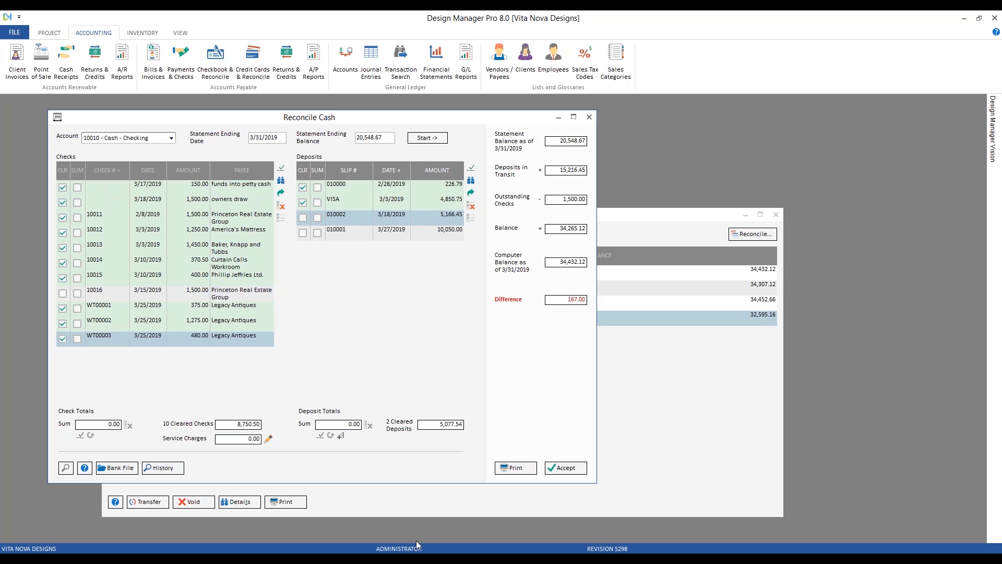
{"action": "key", "text": "alt+Tab"}
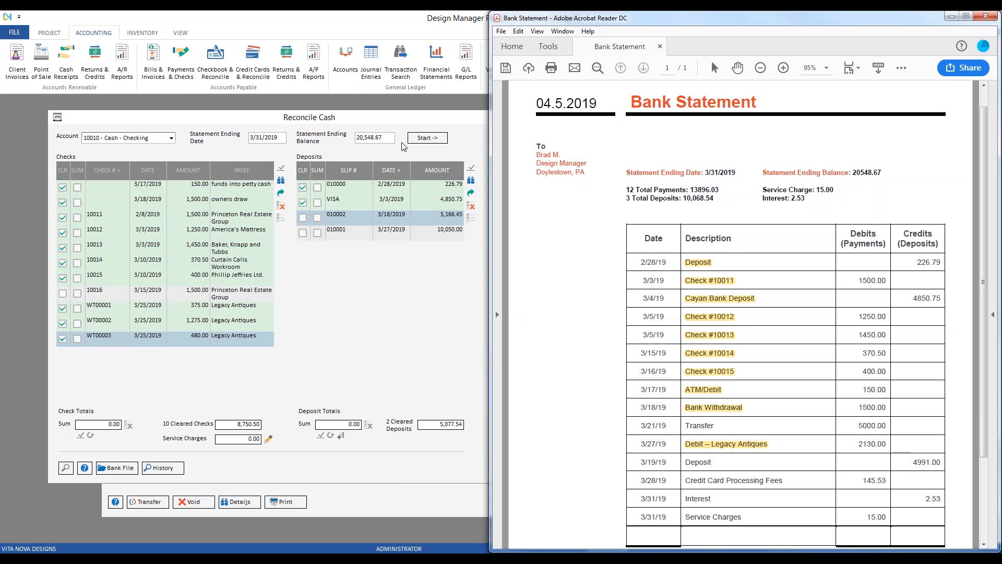
{"action": "left_click", "coordinate": [400, 122]}
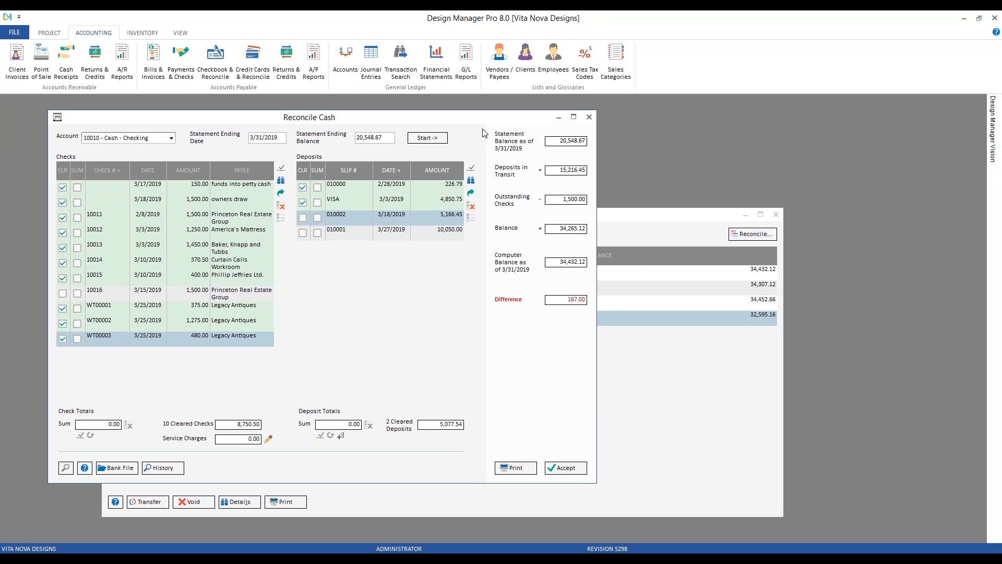
- Examine the receipts making up deposit slip 010002 and go to its Commission receipt in Cash Receipts
{"action": "left_click", "coordinate": [471, 181]}
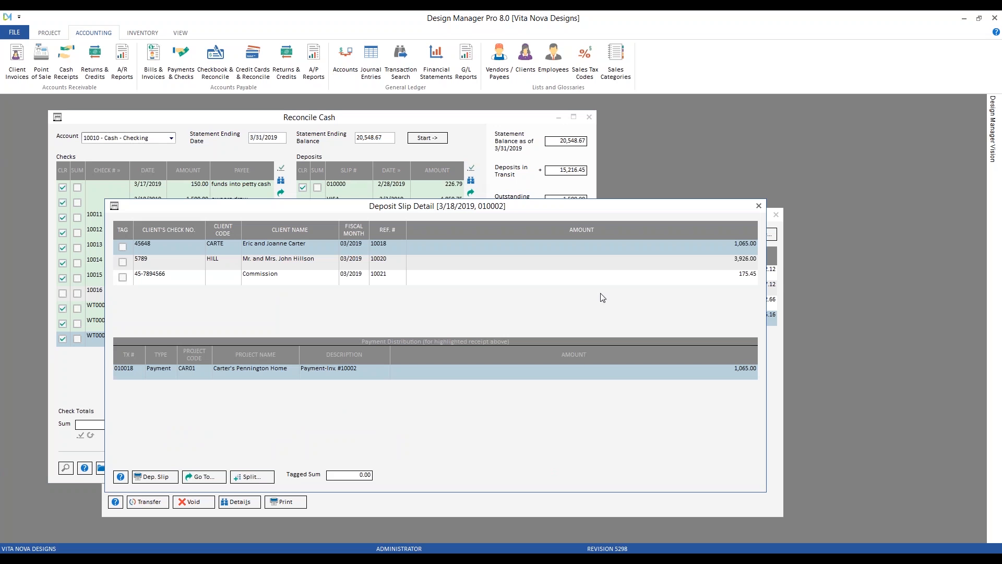
{"action": "left_click", "coordinate": [272, 256]}
{"action": "left_click", "coordinate": [275, 277]}
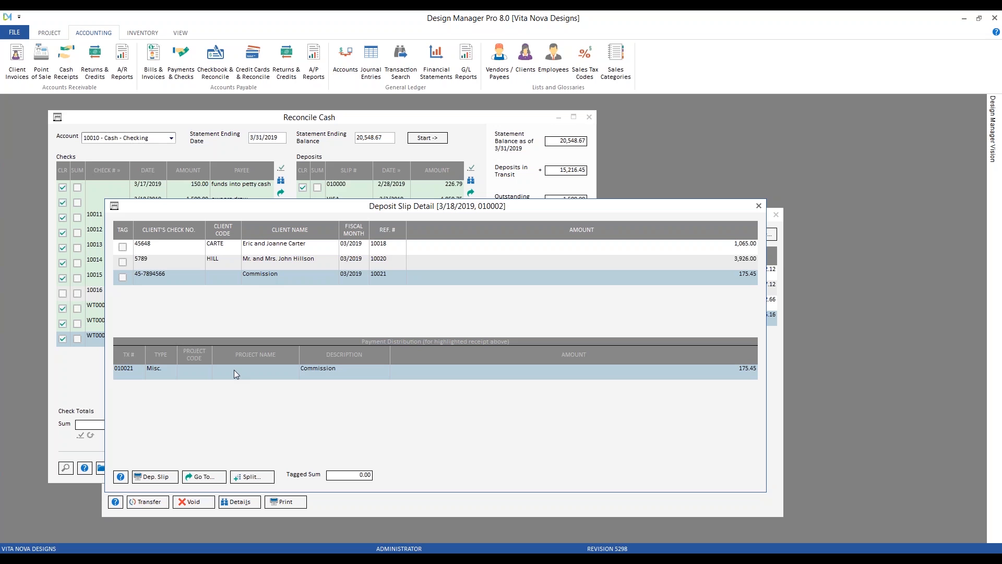
{"action": "left_click", "coordinate": [220, 476]}
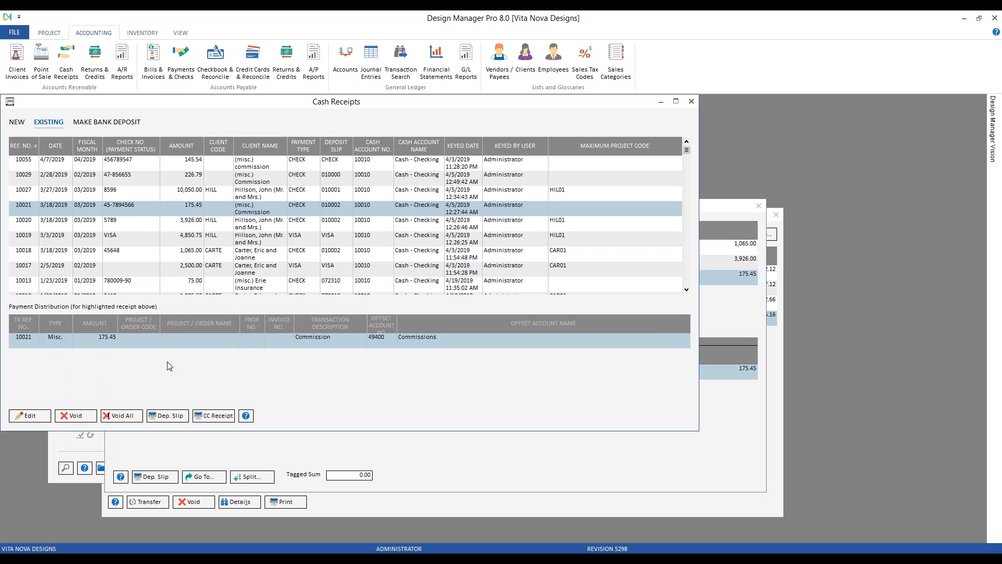
- Review the 3/18/2019 Commission receipt's details without changing them and return to the details of deposit slip 010002
{"action": "left_click", "coordinate": [30, 416]}
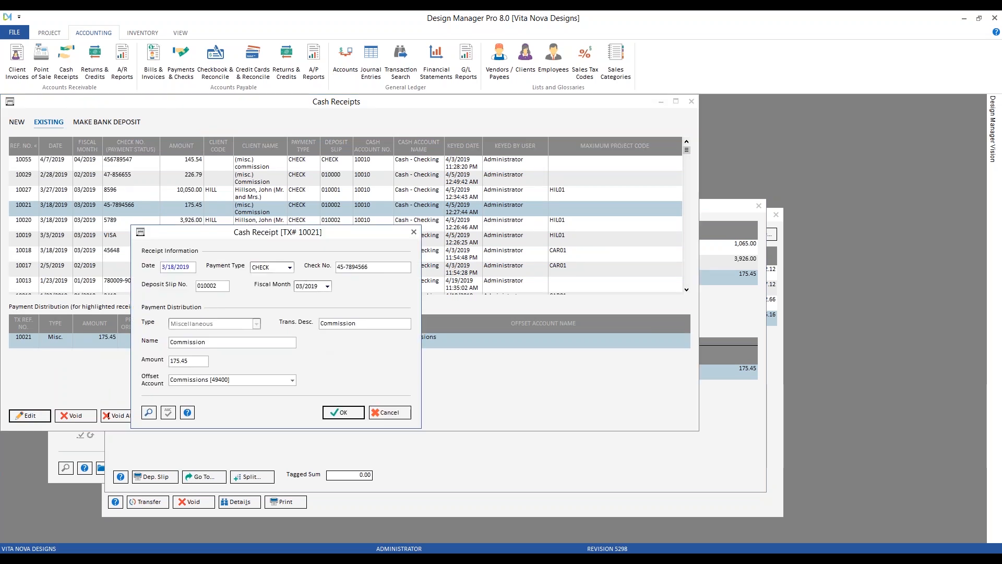
{"action": "left_click", "coordinate": [390, 413]}
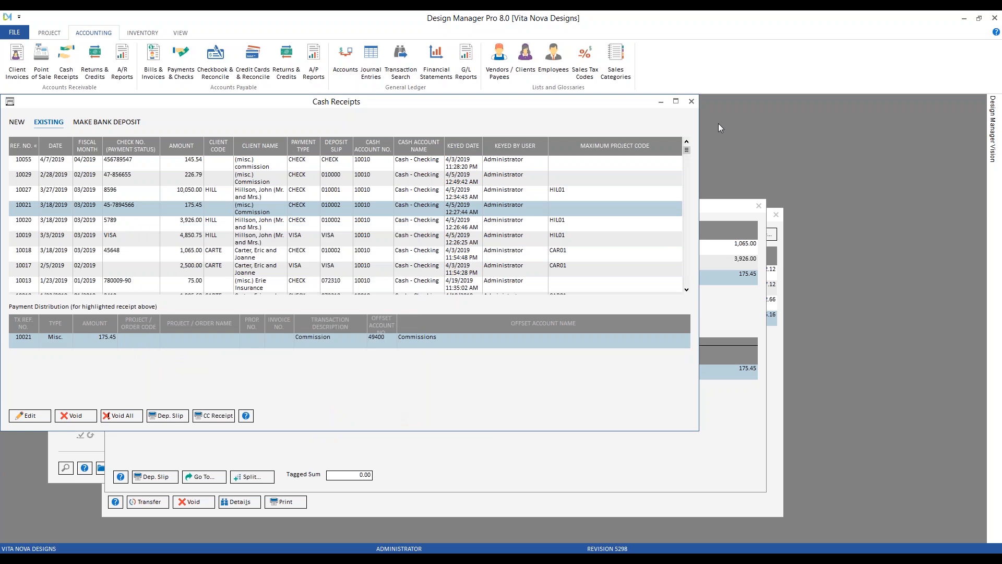
{"action": "left_click", "coordinate": [692, 102]}
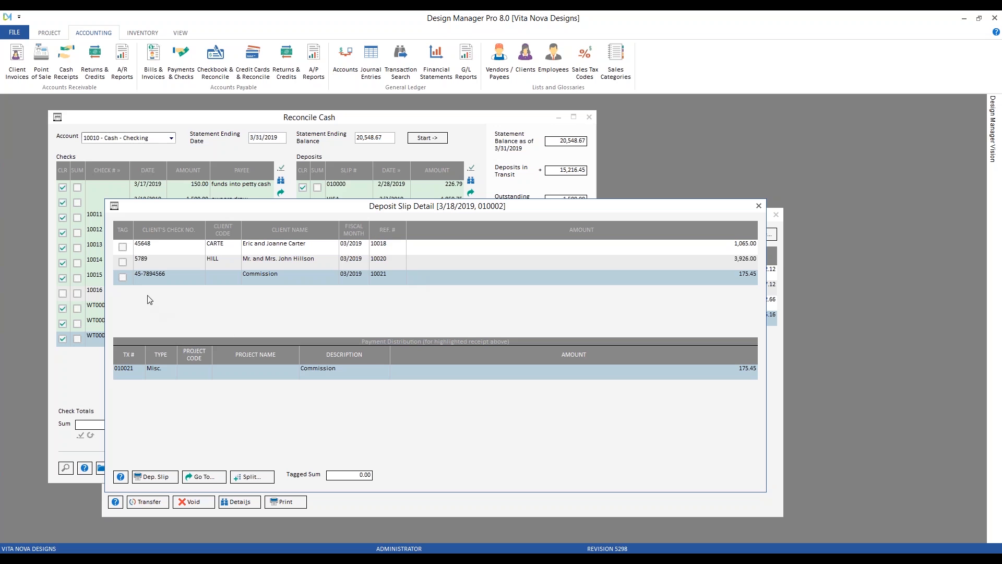
- Split the Commission receipt, check 45-7894566, off deposit slip 010002 and return to Reconcile Cash
{"action": "left_click", "coordinate": [123, 277]}
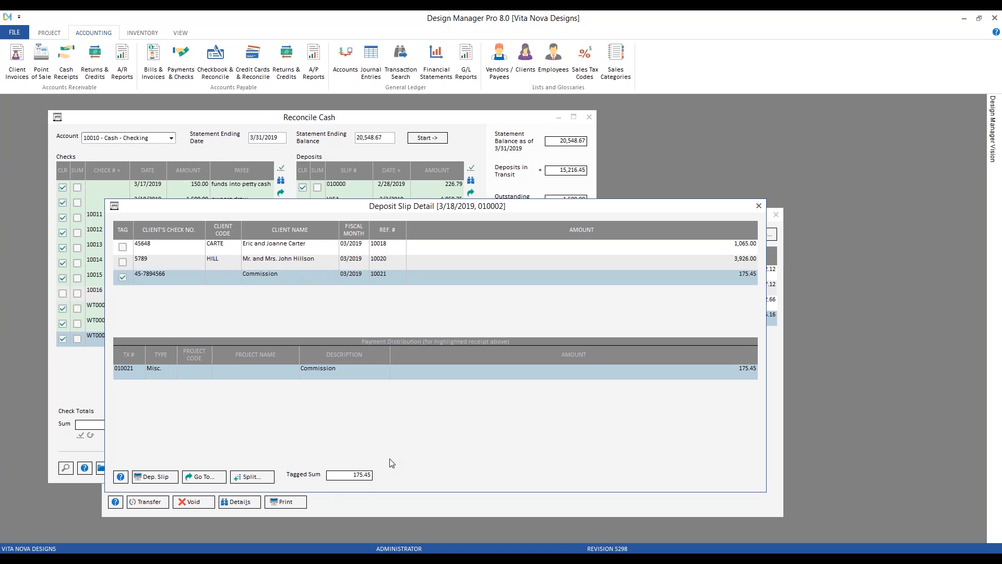
{"action": "left_click", "coordinate": [253, 478]}
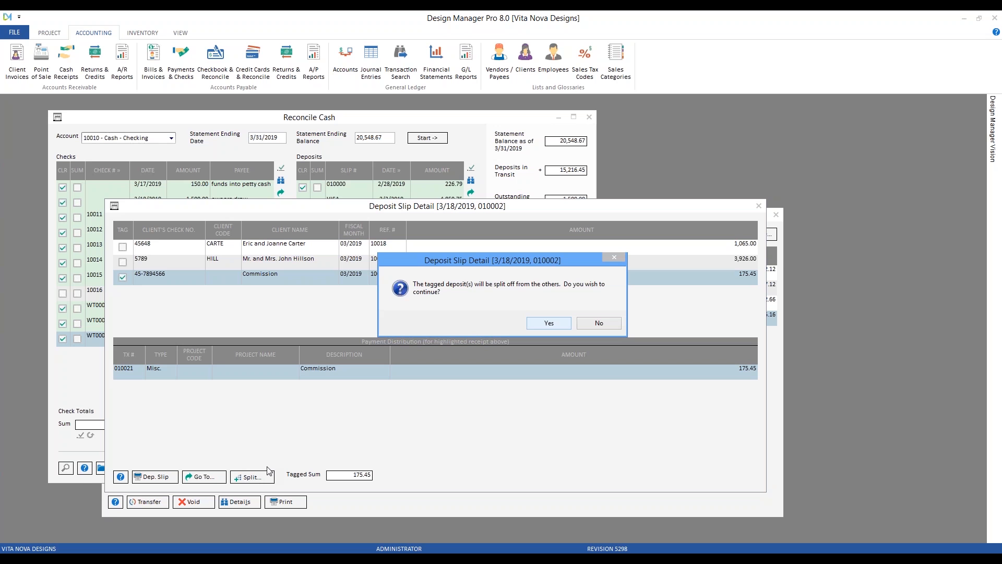
{"action": "left_click", "coordinate": [549, 323]}
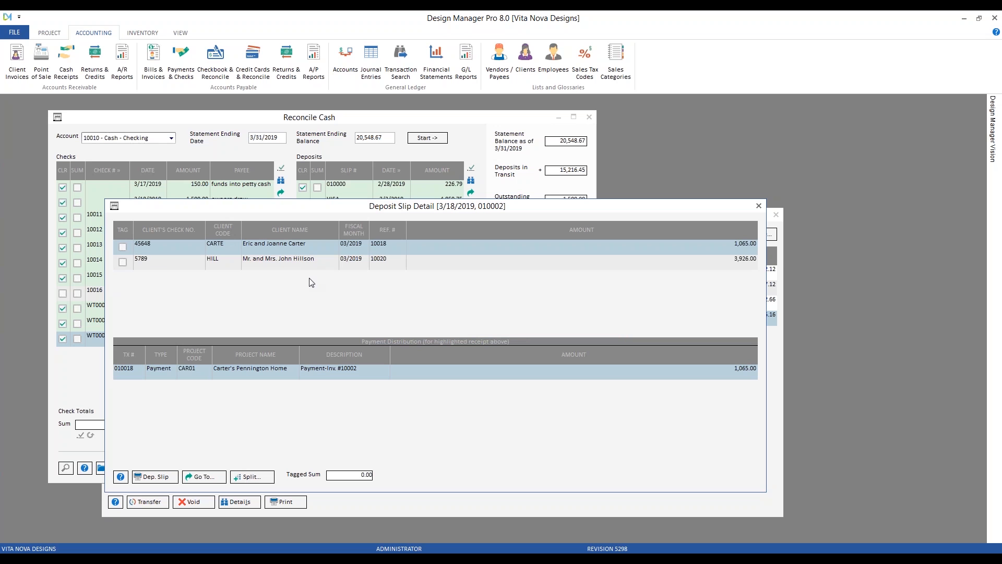
{"action": "left_click", "coordinate": [759, 203]}
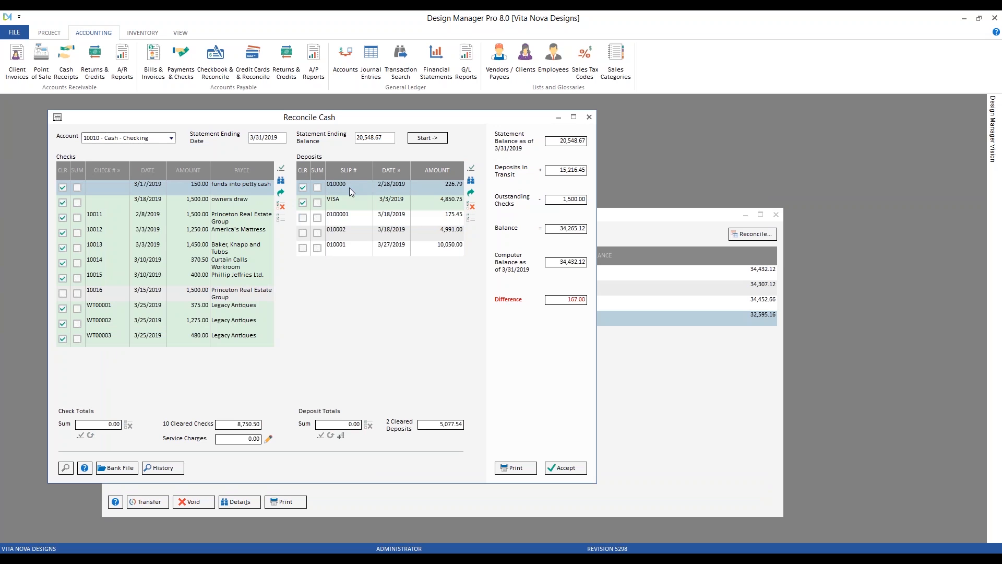
- Trace the split-off deposit slip 0100001 through the Checkbook, its slip details and Cash Receipts, and return to Reconcile Cash
{"action": "left_click", "coordinate": [355, 230]}
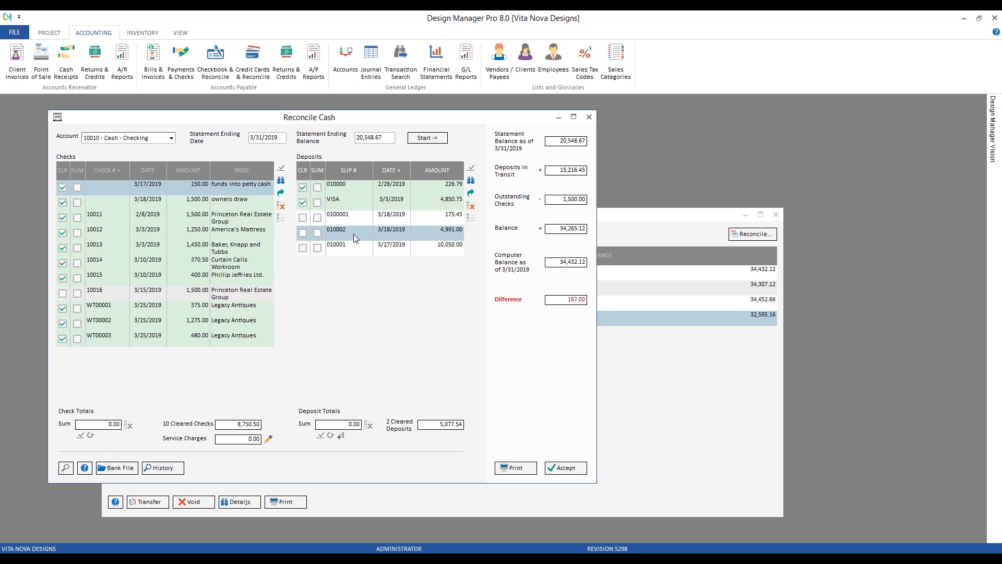
{"action": "left_click", "coordinate": [360, 219]}
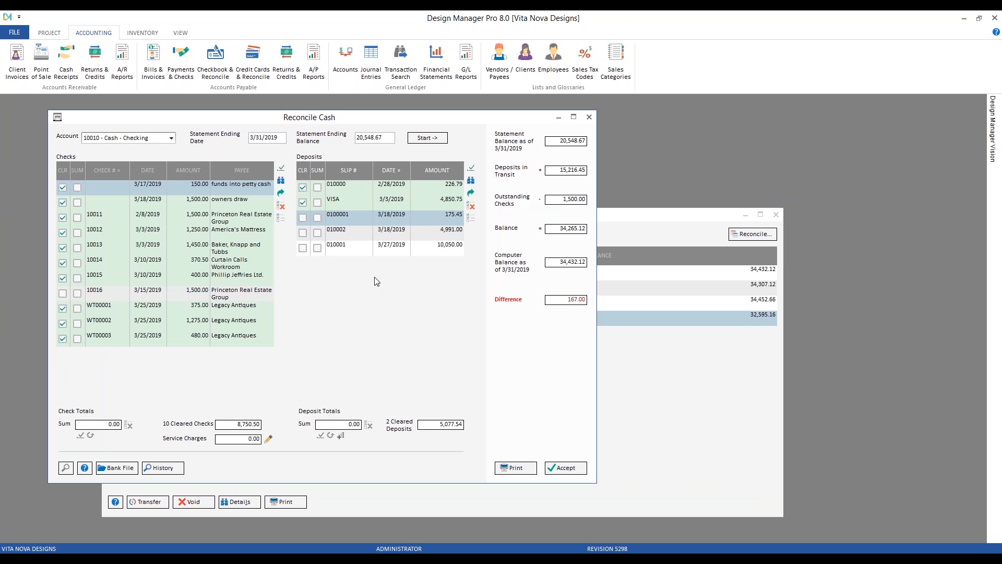
{"action": "left_click", "coordinate": [470, 196]}
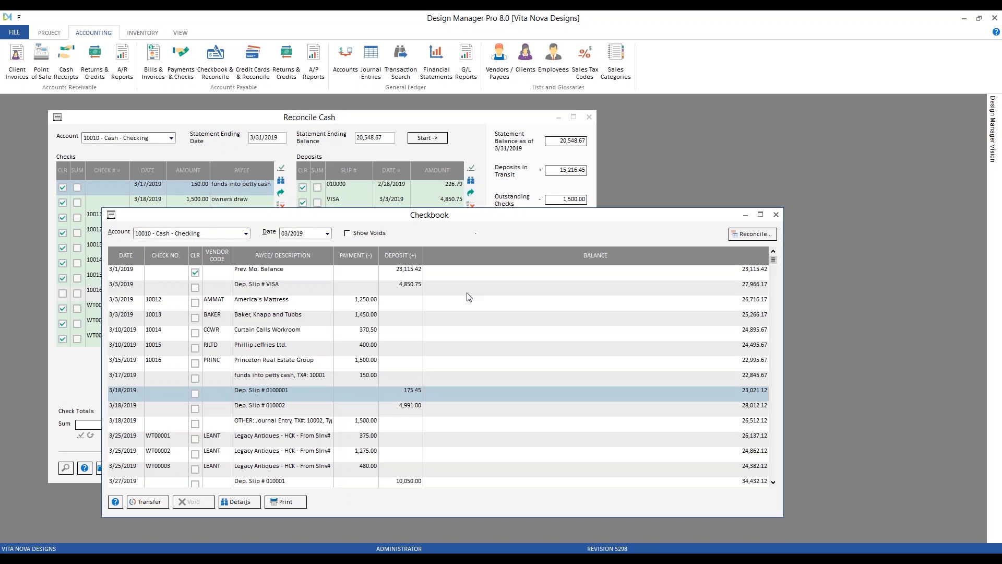
{"action": "left_click", "coordinate": [241, 502]}
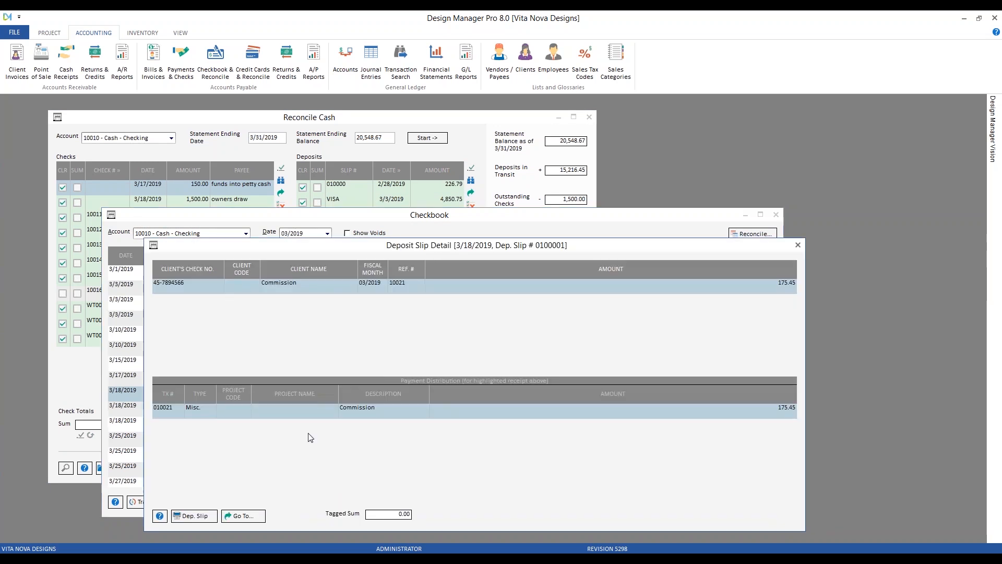
{"action": "left_click", "coordinate": [243, 516]}
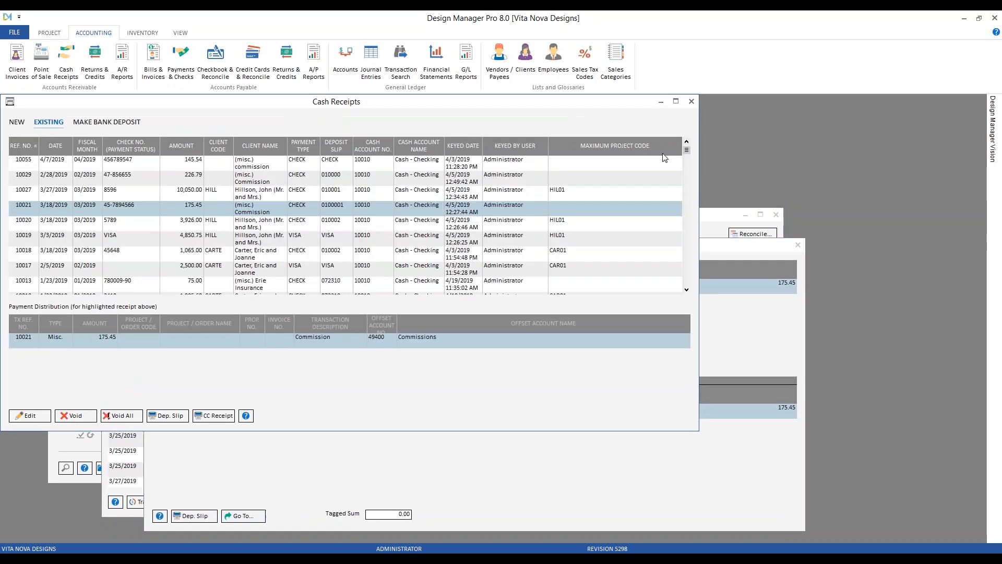
{"action": "left_click", "coordinate": [691, 101]}
{"action": "left_click", "coordinate": [799, 245]}
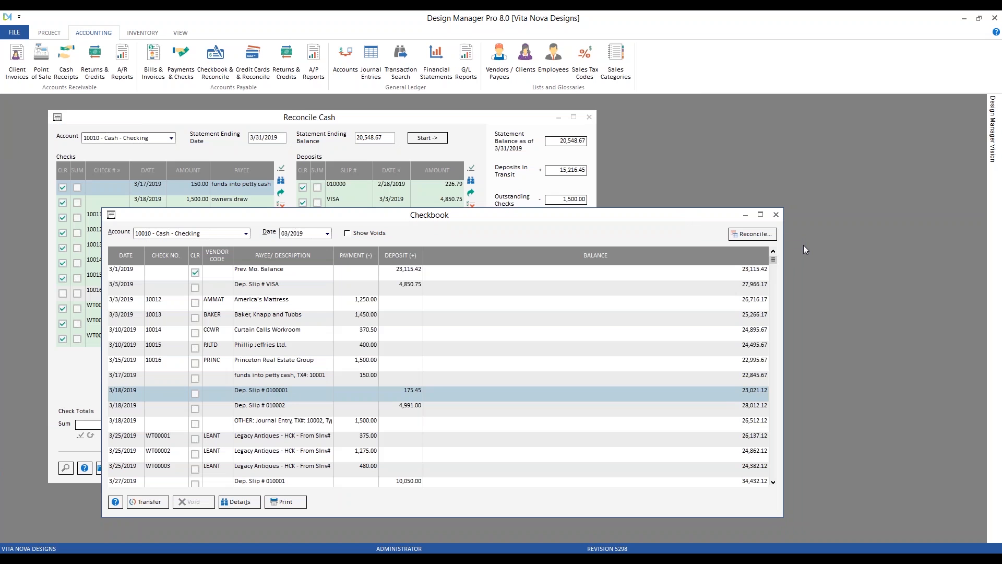
{"action": "left_click", "coordinate": [776, 214]}
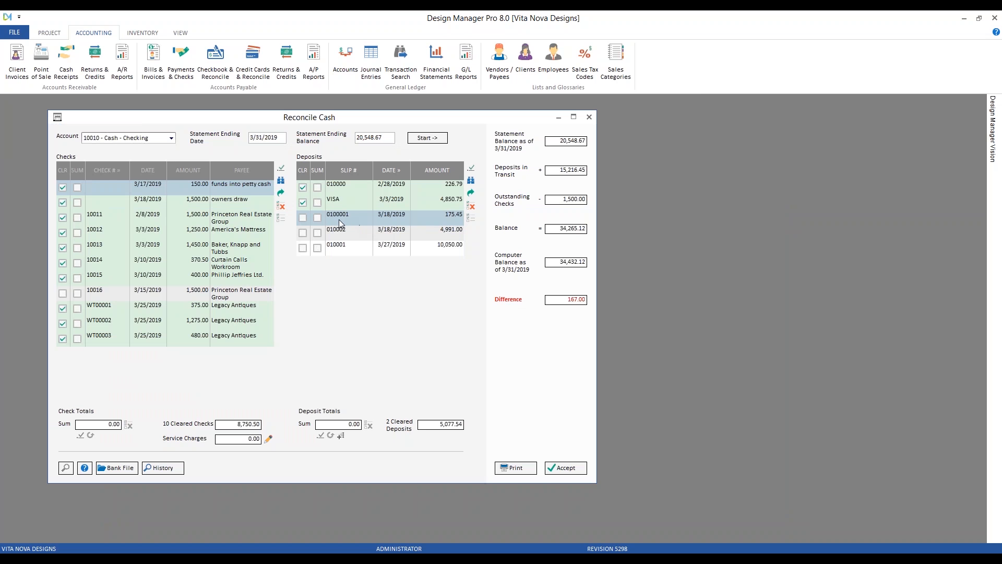
- Clear deposit slip 010002 and highlight the matching 3/19/19 Deposit on the bank statement
{"action": "left_click", "coordinate": [304, 233]}
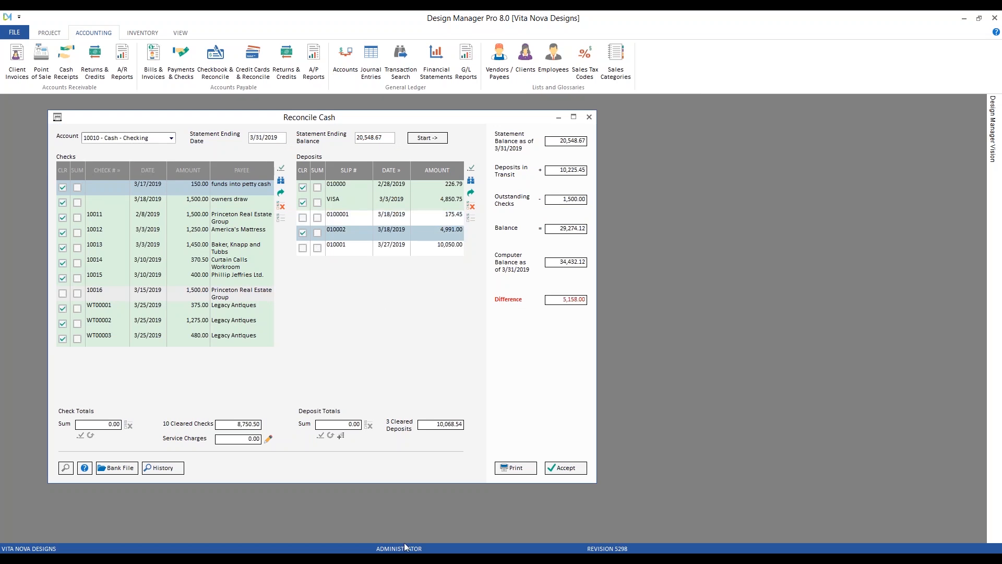
{"action": "left_click", "coordinate": [404, 558]}
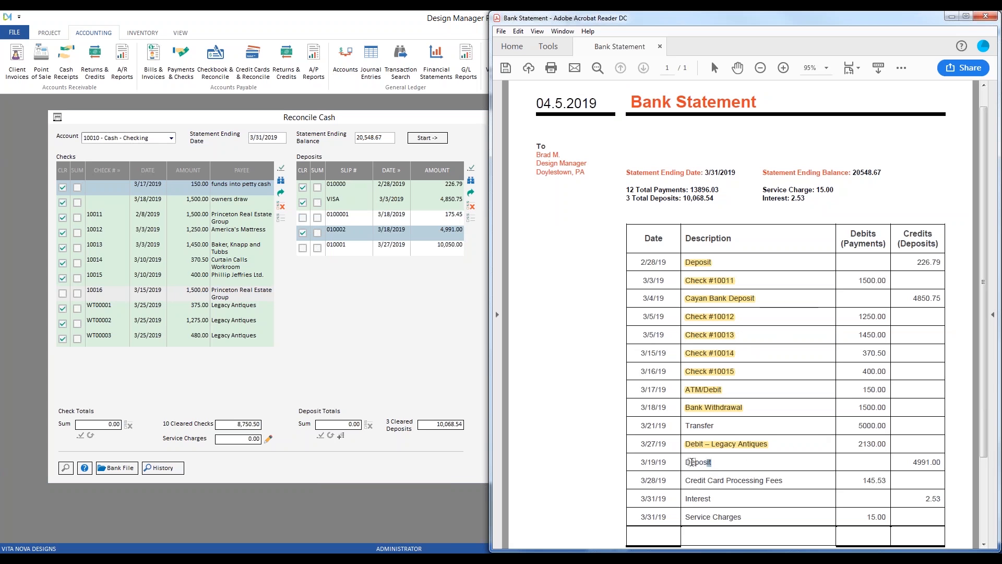
{"action": "double_click", "coordinate": [692, 463]}
{"action": "left_click", "coordinate": [577, 304]}
{"action": "left_click", "coordinate": [402, 155]}
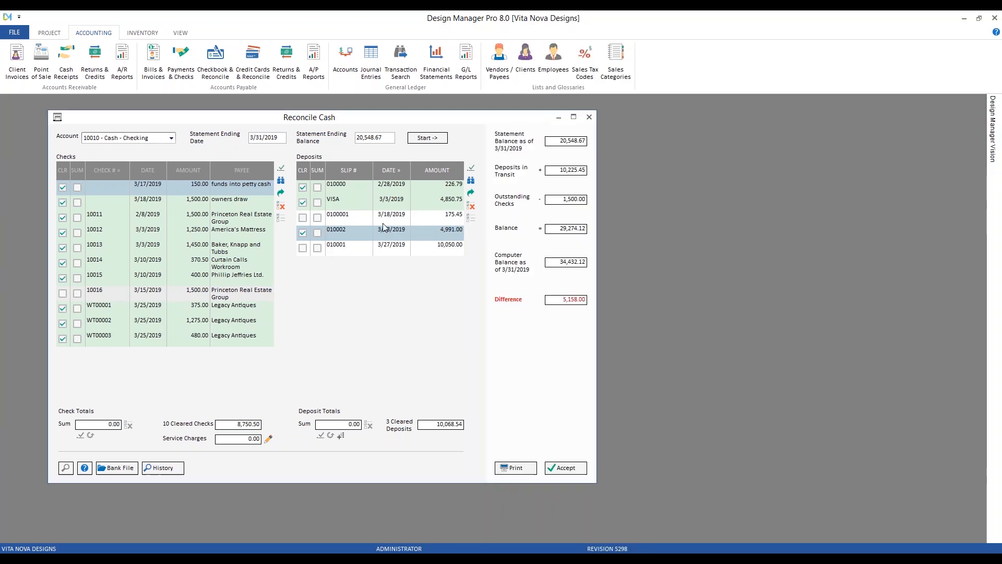
- Check the bank statement for the 3/27/2019 deposit, slip 010001
{"action": "left_click", "coordinate": [359, 248]}
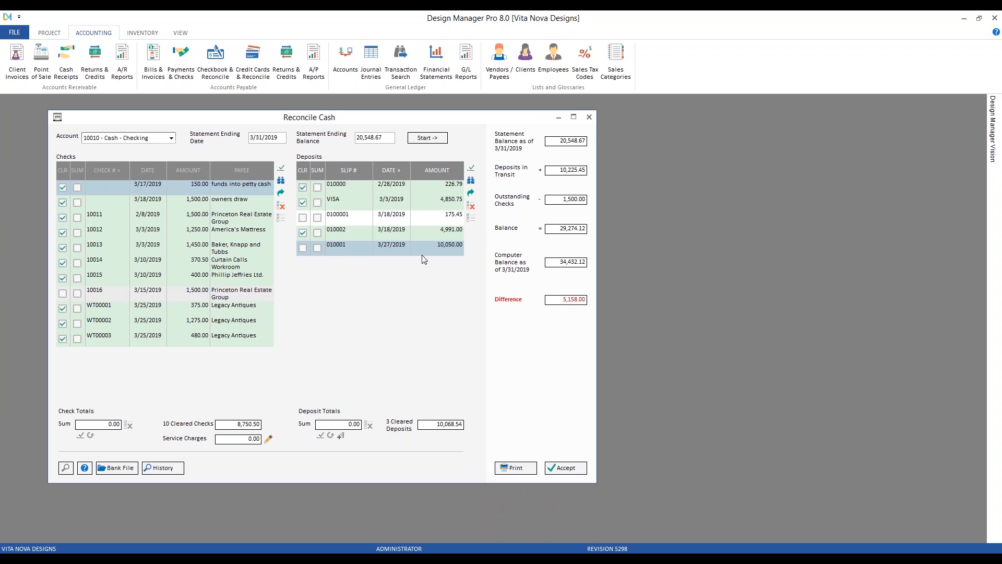
{"action": "left_click", "coordinate": [117, 468]}
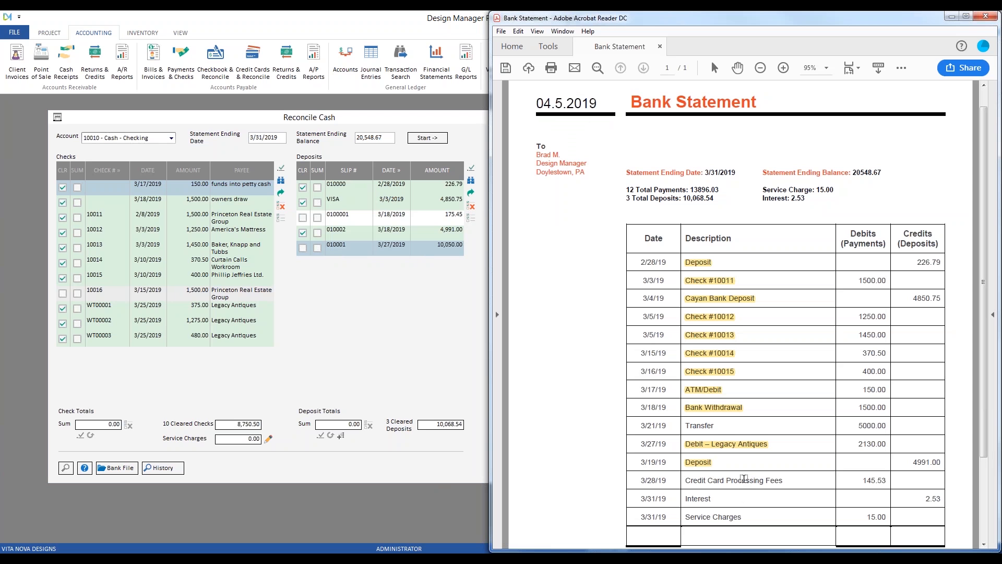
{"action": "left_click", "coordinate": [382, 361]}
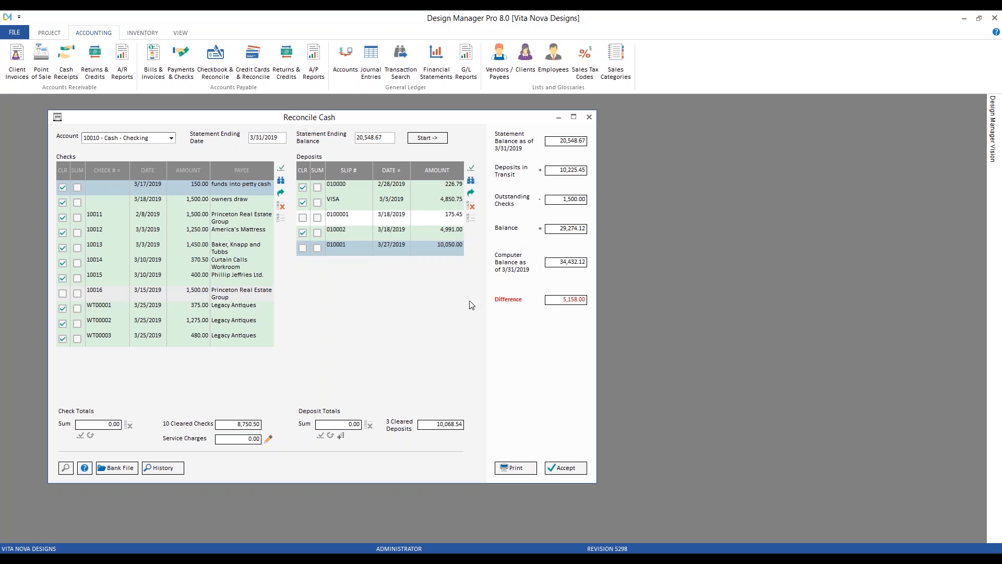
- Review only the uncleared checks and deposits by suppressing the cleared ones, restoring each full list
{"action": "left_click", "coordinate": [282, 207]}
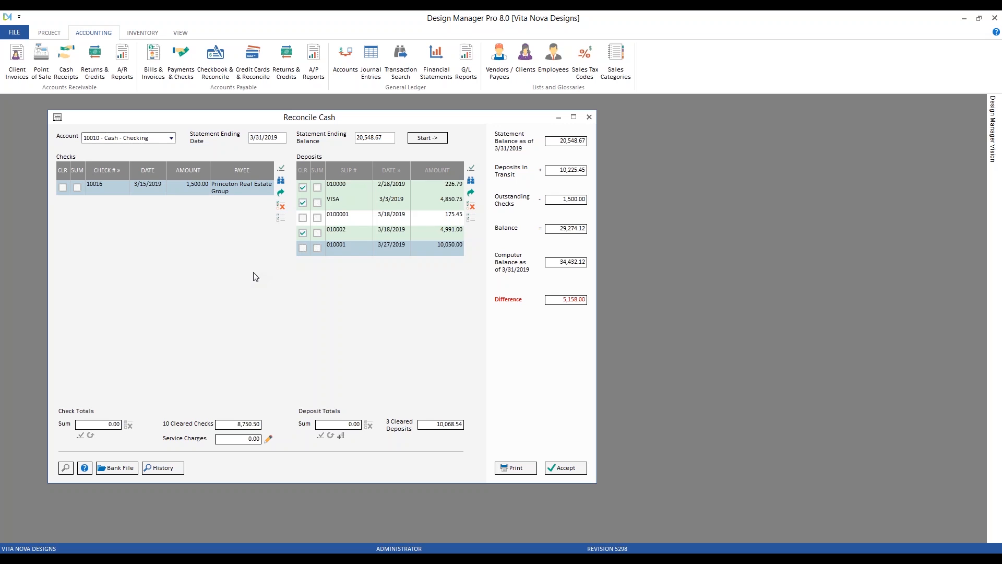
{"action": "left_click", "coordinate": [283, 218]}
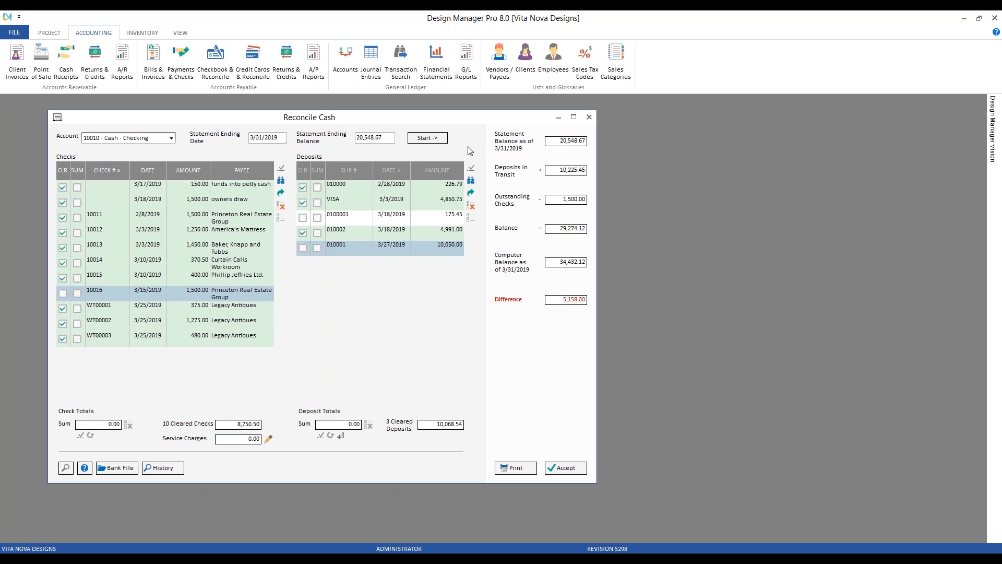
{"action": "left_click", "coordinate": [474, 207]}
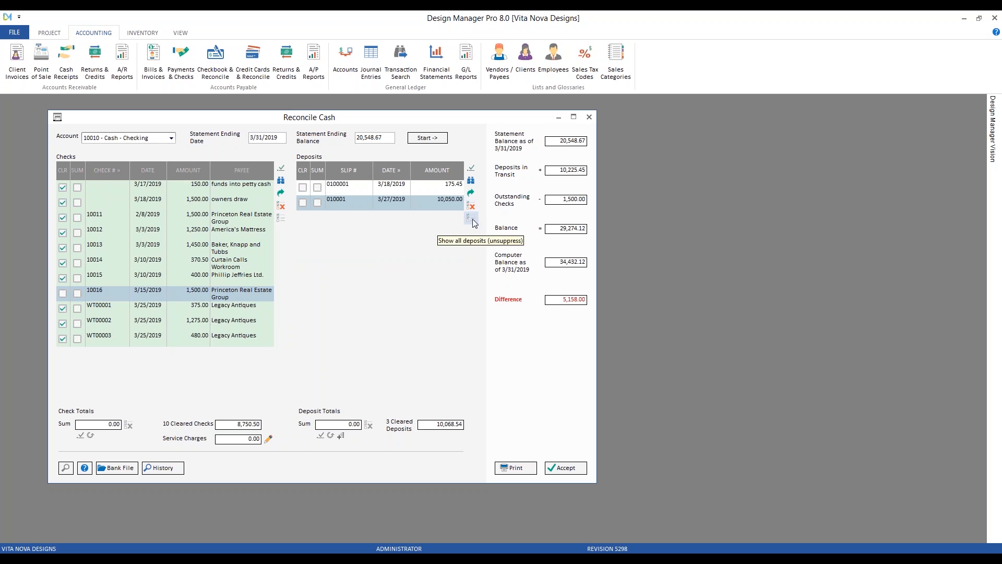
{"action": "left_click", "coordinate": [474, 222]}
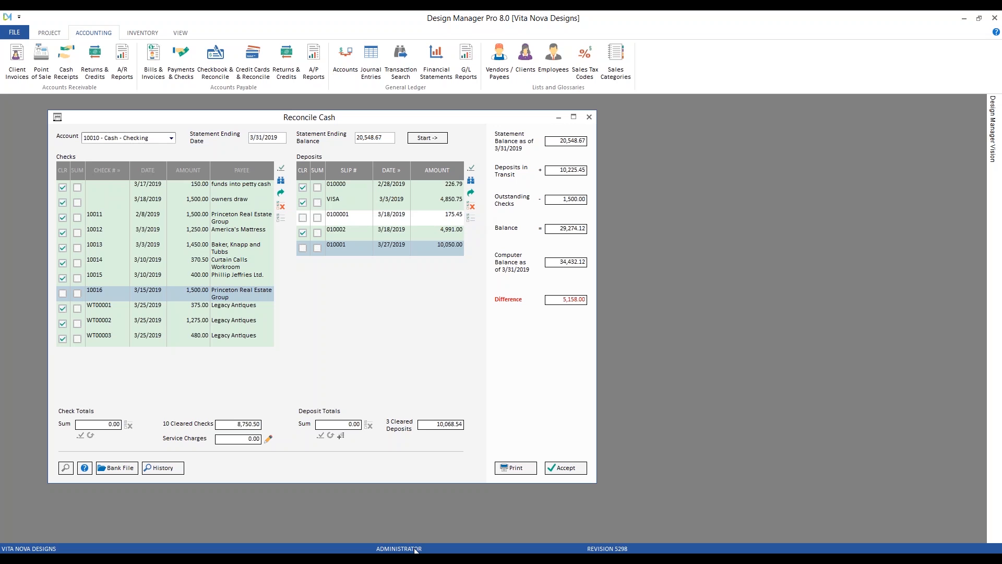
- Check the bank statement for the service charges and return to Reconcile Cash
{"action": "mouse_move", "coordinate": [416, 550]}
{"action": "left_click", "coordinate": [386, 501]}
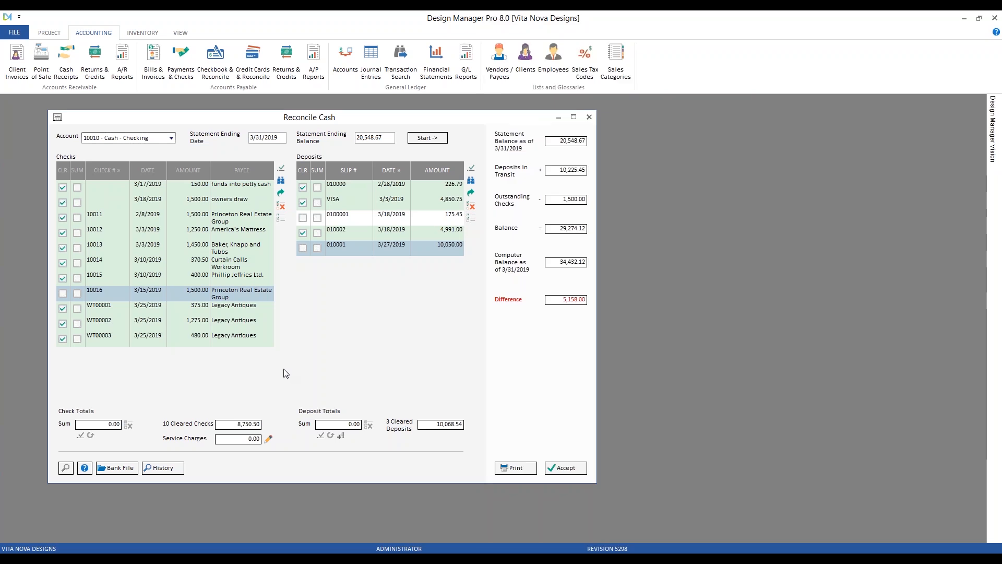
{"action": "left_click", "coordinate": [285, 372]}
- Add a 15.00 service charge distributed to Bank Service Charges [63100] and select its entry among the checks
{"action": "left_click", "coordinate": [270, 440]}
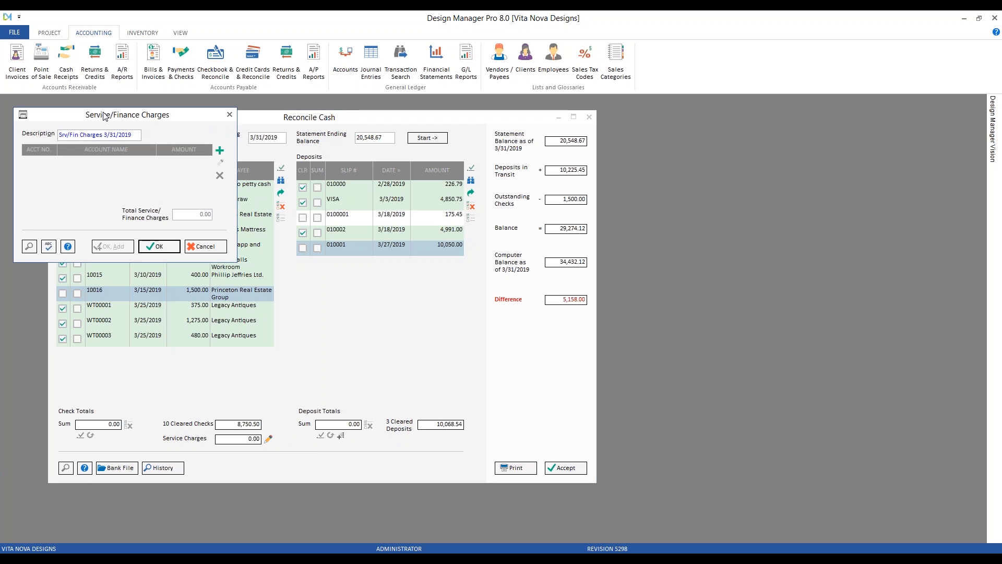
{"action": "mouse_move", "coordinate": [108, 52]}
{"action": "left_mouse_down"}
{"action": "mouse_move", "coordinate": [145, 130]}
{"action": "mouse_move", "coordinate": [180, 141]}
{"action": "left_mouse_up"}
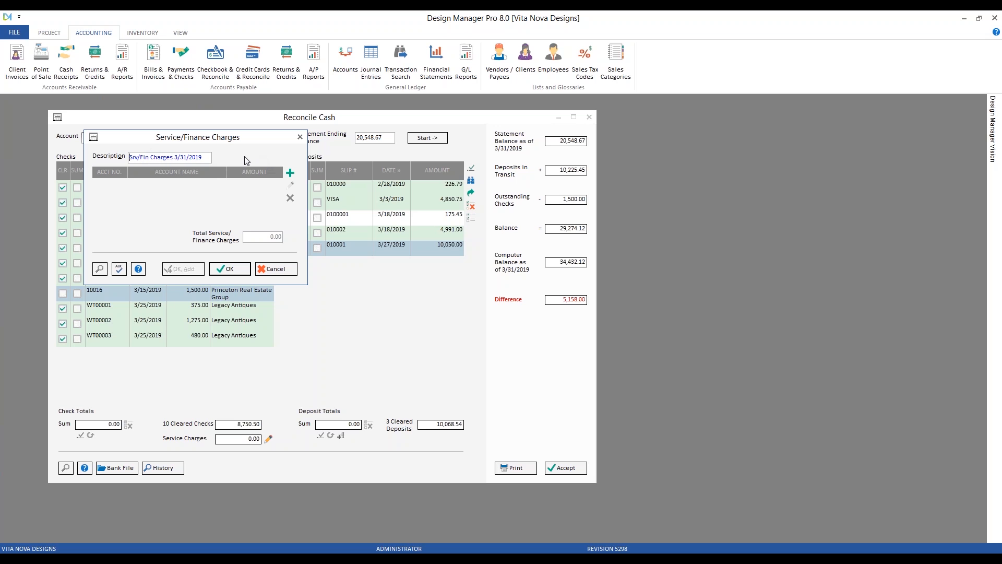
{"action": "left_click_drag", "start_coordinate": [173, 141], "coordinate": [186, 170]}
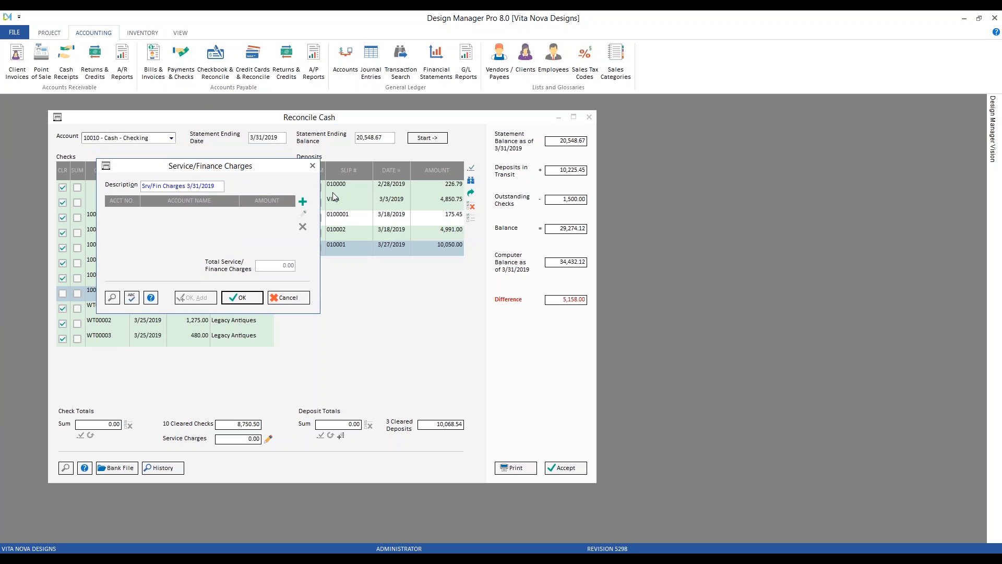
{"action": "left_click", "coordinate": [302, 203]}
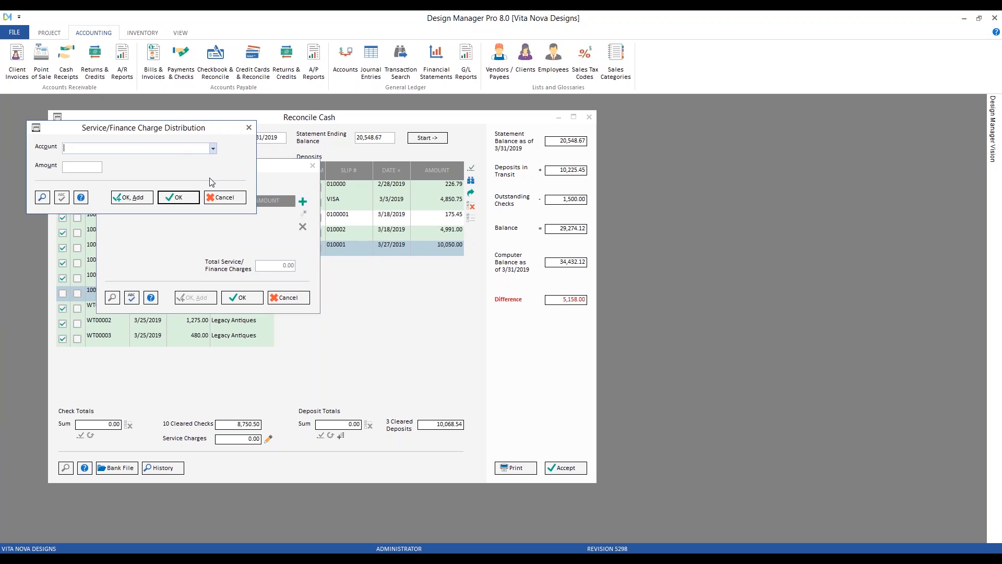
{"action": "left_click", "coordinate": [75, 166]}
{"action": "type", "text": "15"}
{"action": "left_click", "coordinate": [113, 146]}
{"action": "type", "text": "ba"}
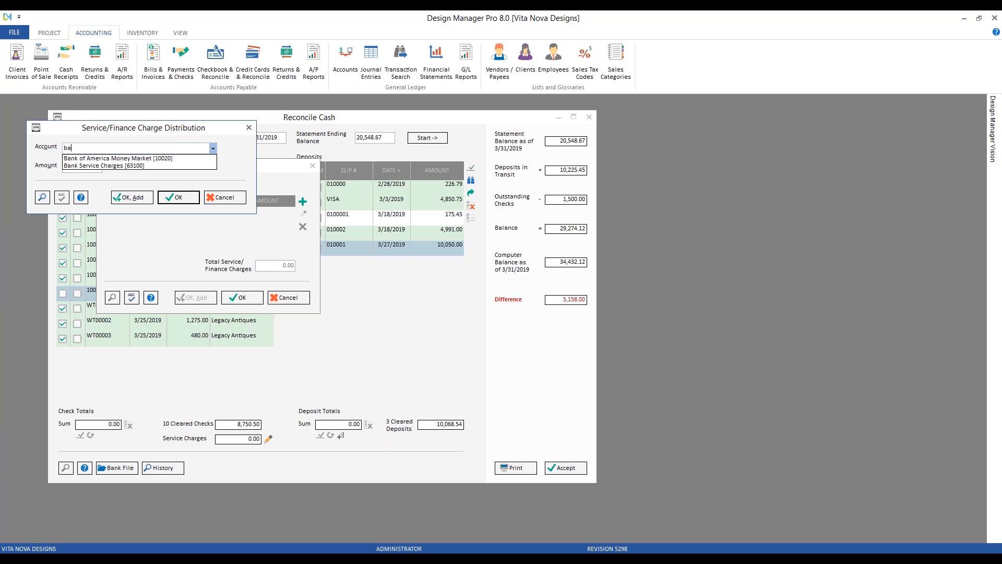
{"action": "left_click", "coordinate": [163, 166]}
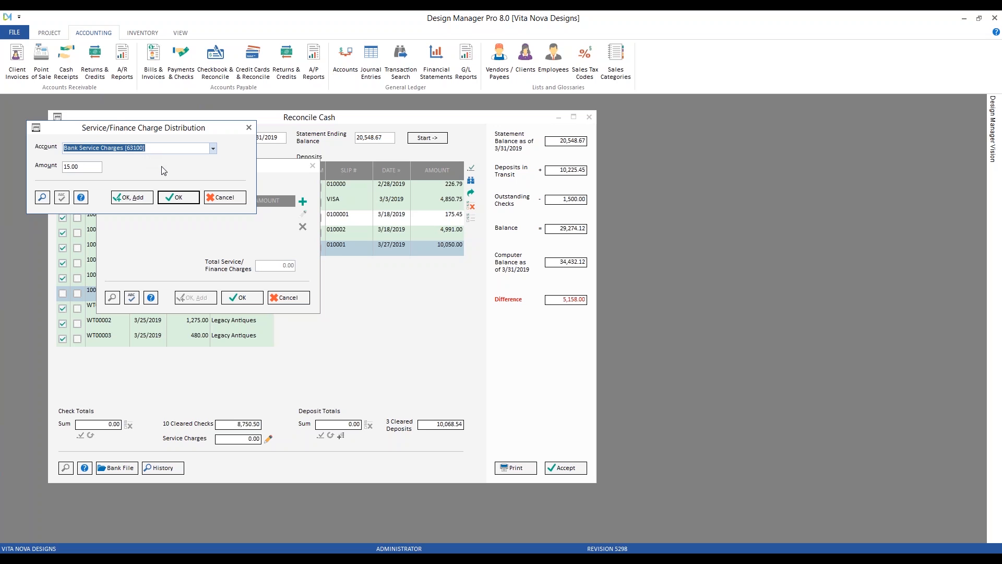
{"action": "left_click", "coordinate": [183, 201]}
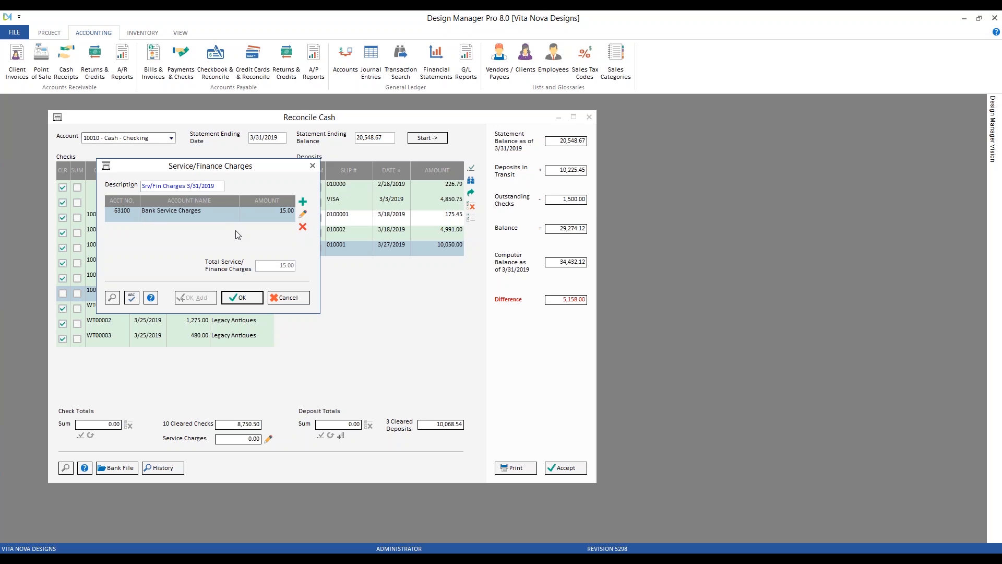
{"action": "left_click", "coordinate": [242, 298]}
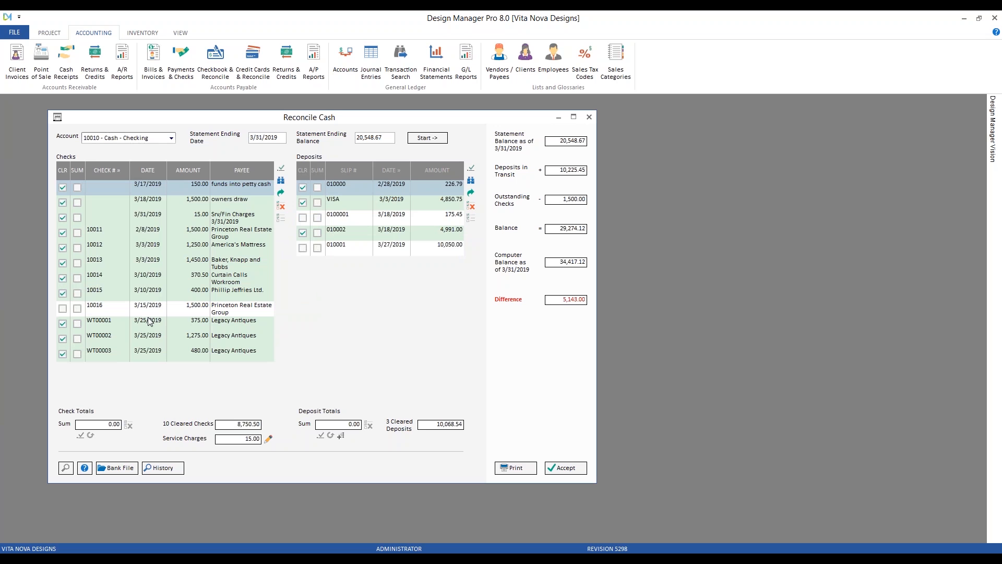
{"action": "left_click", "coordinate": [179, 253]}
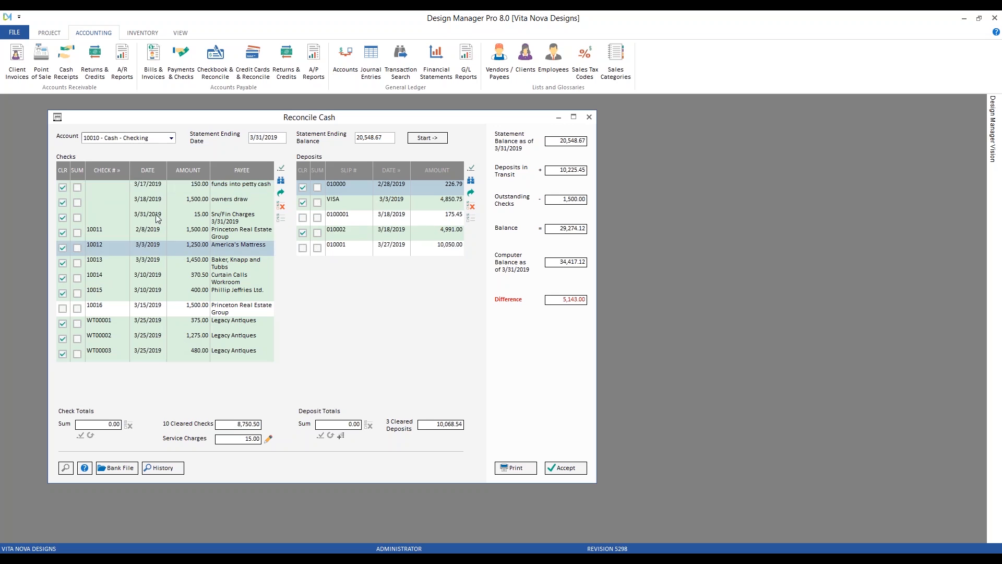
{"action": "left_click", "coordinate": [149, 219]}
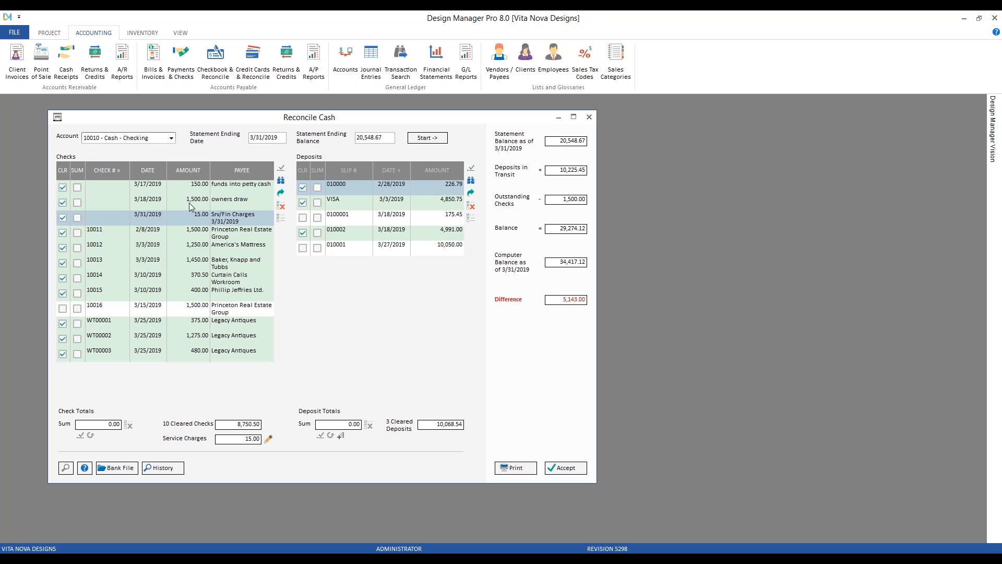
- Highlight the 3/31/19 Service Charges line on the bank statement and return to Reconcile Cash
{"action": "key", "text": "alt+Tab"}
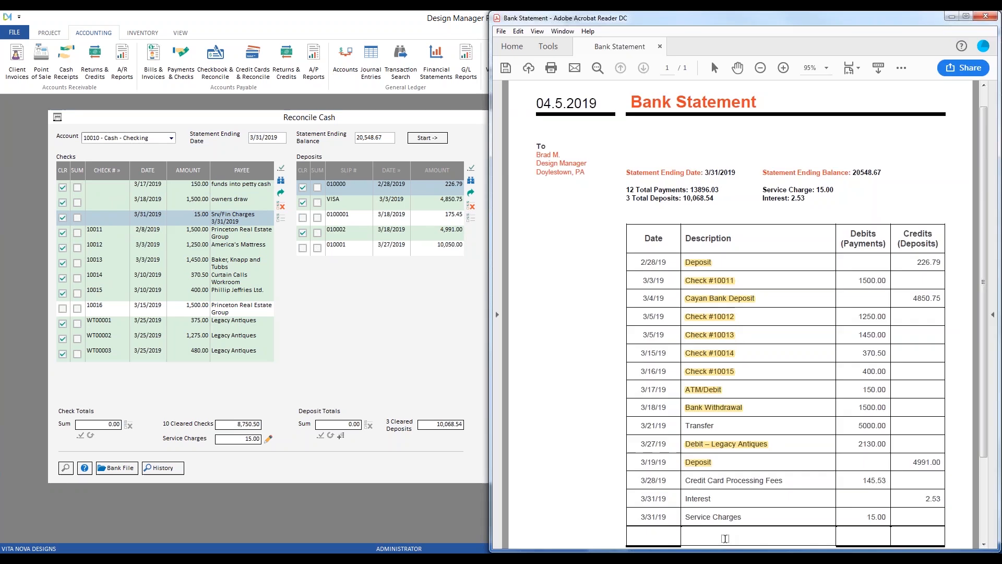
{"action": "left_click_drag", "start_coordinate": [743, 517], "coordinate": [702, 519]}
{"action": "left_click", "coordinate": [692, 519]}
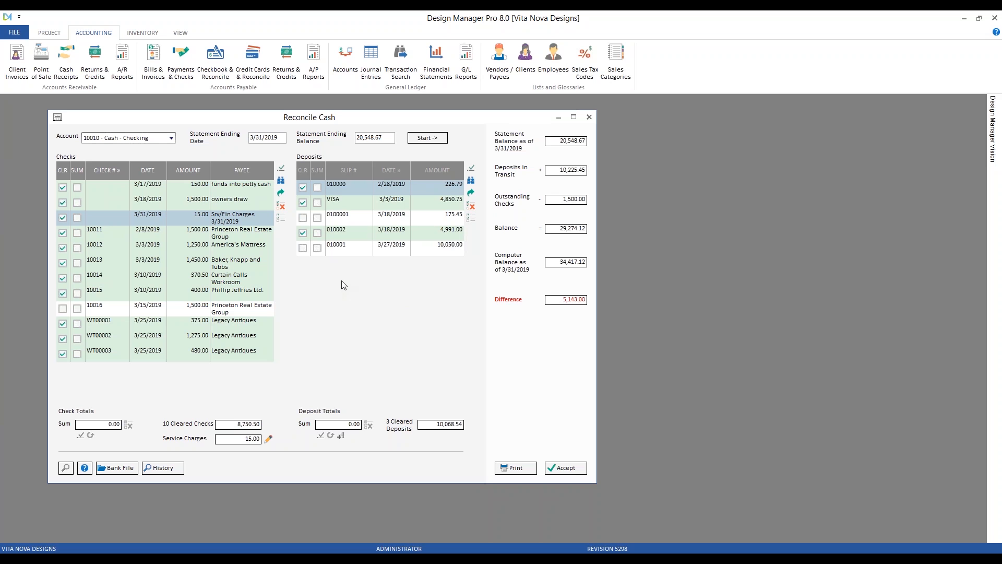
- Open Cash Receipts for fiscal month 03/2019 and start a new miscellaneous receipt
{"action": "left_click", "coordinate": [72, 57]}
{"action": "left_click_drag", "start_coordinate": [129, 174], "coordinate": [114, 123]}
{"action": "left_click", "coordinate": [131, 159]}
{"action": "scroll", "coordinate": [120, 177], "scroll_direction": "up", "scroll_amount": 3}
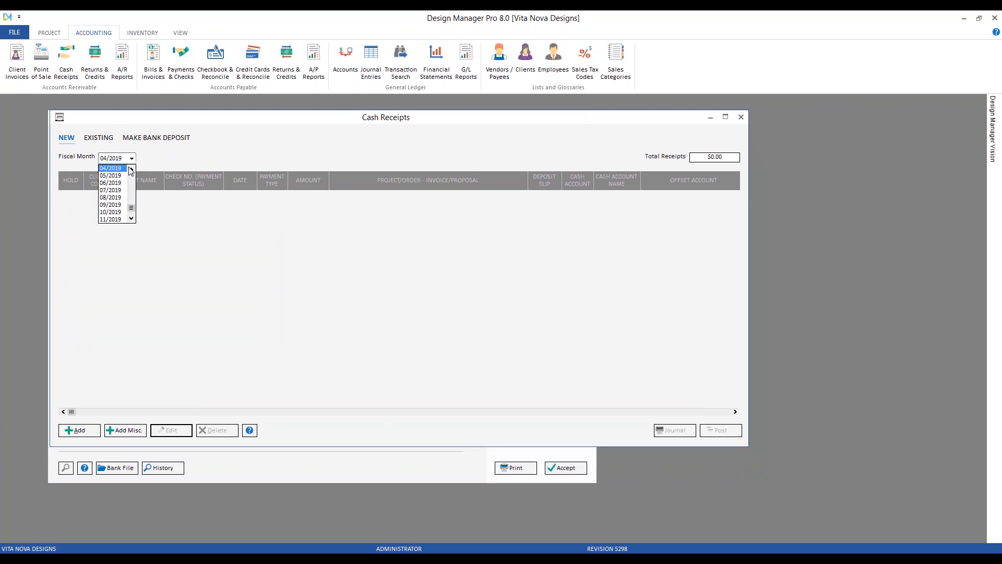
{"action": "left_click", "coordinate": [112, 168]}
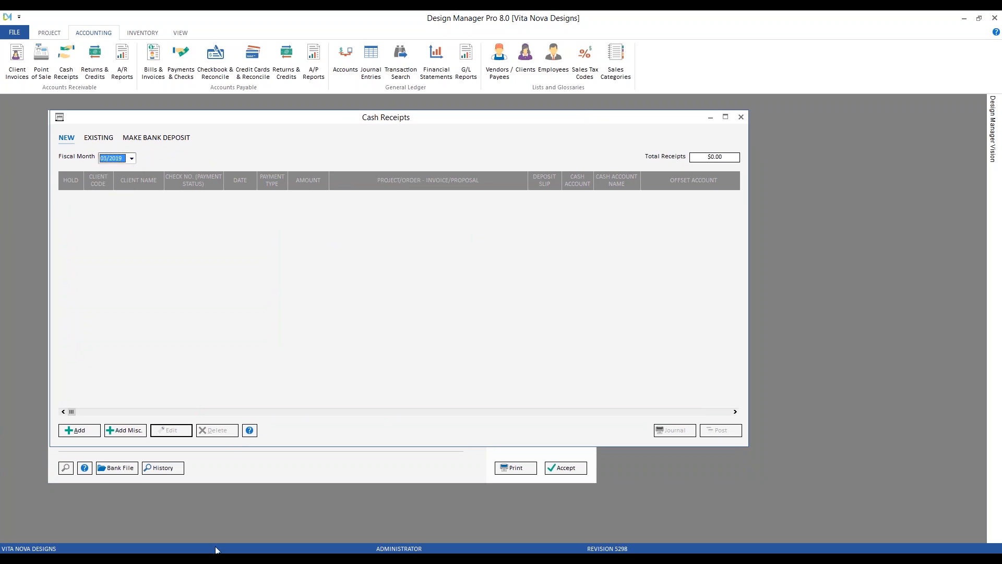
{"action": "left_click", "coordinate": [136, 436]}
{"action": "left_click_drag", "start_coordinate": [234, 176], "coordinate": [320, 193]}
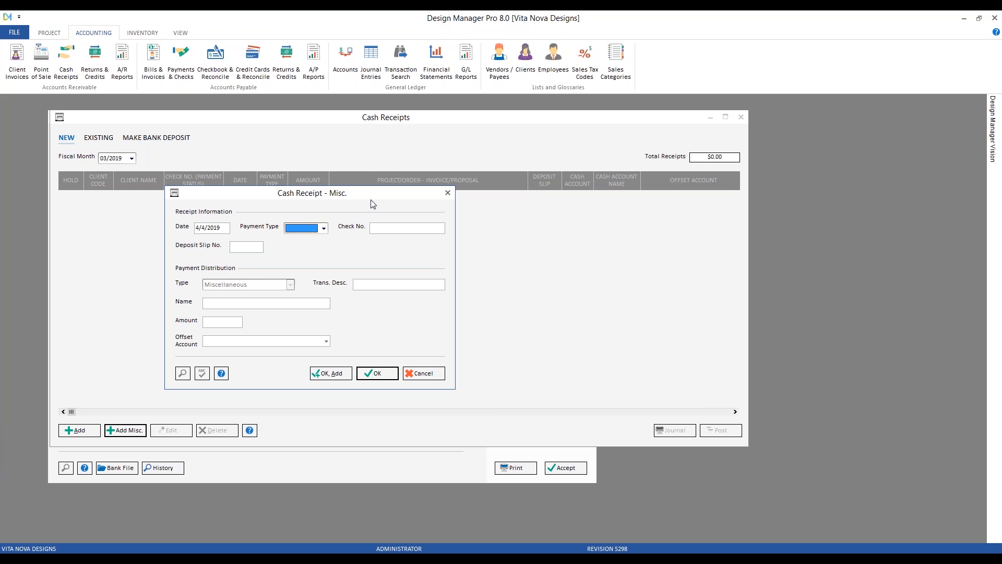
- Give the receipt the date 3/31/2019, payment type CASH and check number Interest
{"action": "left_click_drag", "start_coordinate": [225, 228], "coordinate": [184, 223]}
{"action": "type", "text": "3 31"}
{"action": "key", "text": "Tab"}
{"action": "type", "text": "c"}
{"action": "left_click", "coordinate": [391, 227]}
{"action": "type", "text": "Interest"}
{"action": "key", "text": "shift+Home"}
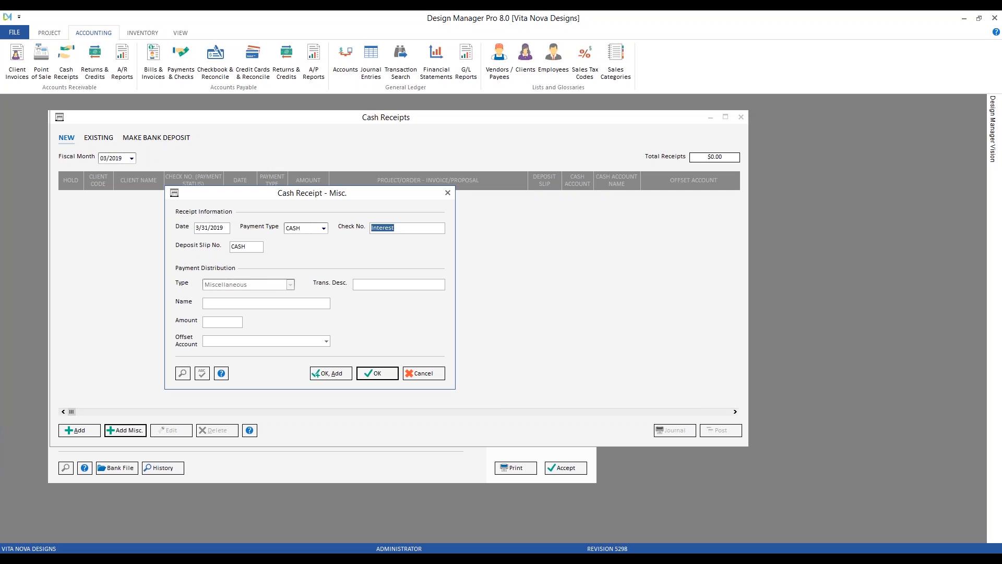
- Set the deposit slip number to INT, the name to Interest and the transaction description to "Interest for 3/2019"
{"action": "left_click", "coordinate": [232, 247]}
{"action": "key", "text": "shift+End"}
{"action": "type", "text": "INT"}
{"action": "type", "text": "Interest"}
{"action": "left_click", "coordinate": [374, 283]}
{"action": "type", "text": "Interest for 3/2019"}
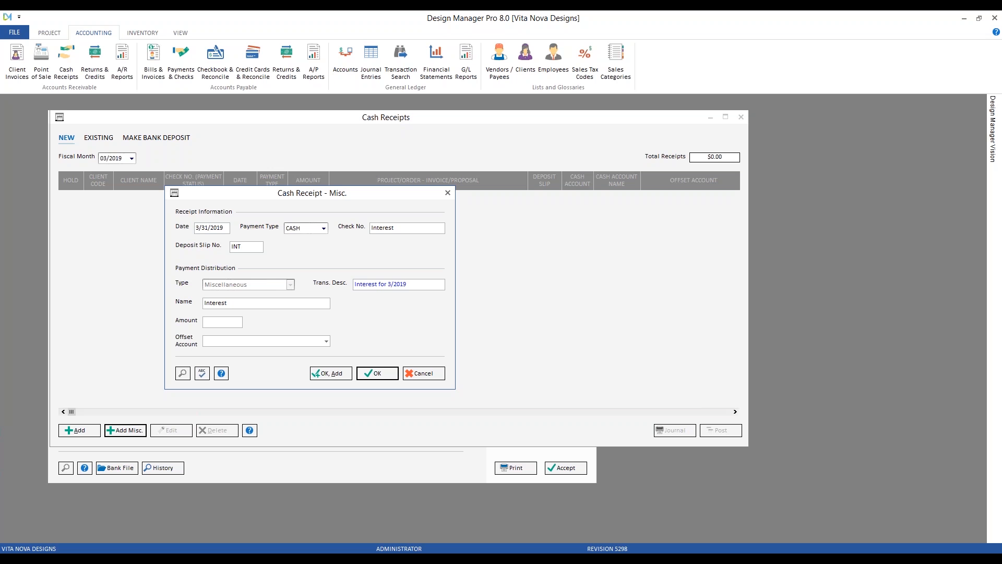
- Enter an amount of 2.53 with offset account Interest [49500], checking it in the account list, and save the receipt
{"action": "left_click", "coordinate": [239, 322]}
{"action": "type", "text": "2.53"}
{"action": "type", "text": "in"}
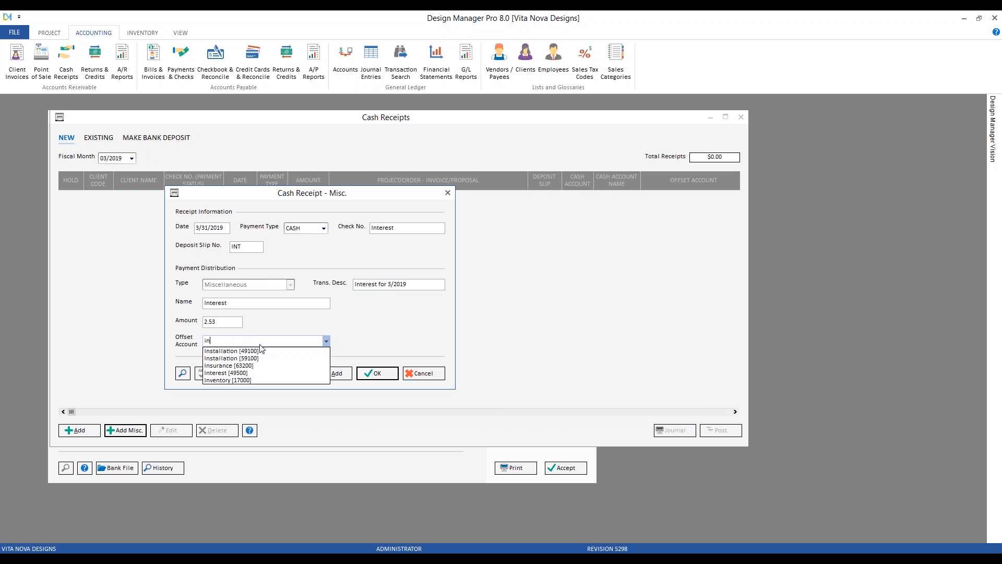
{"action": "left_click", "coordinate": [263, 372]}
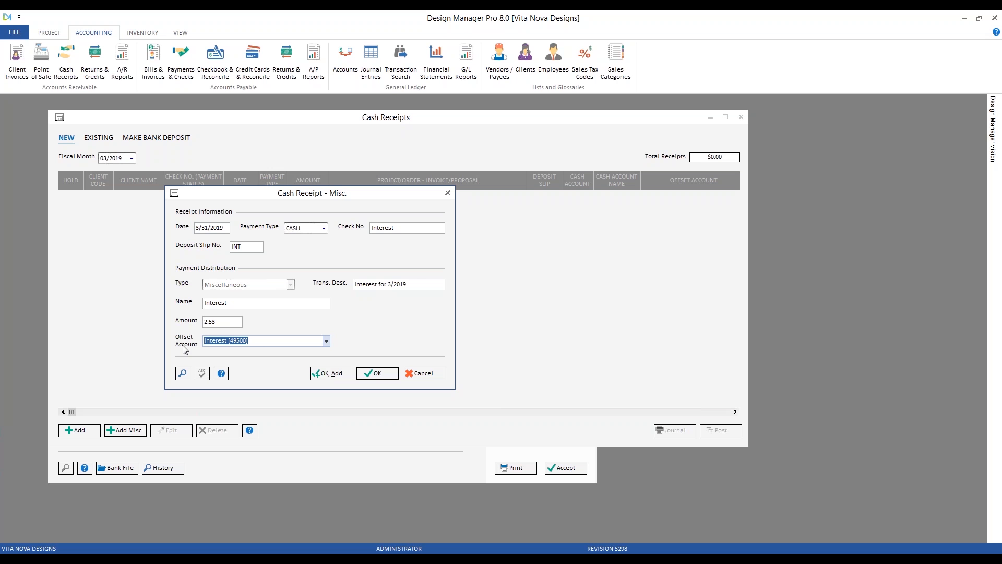
{"action": "left_click", "coordinate": [183, 374]}
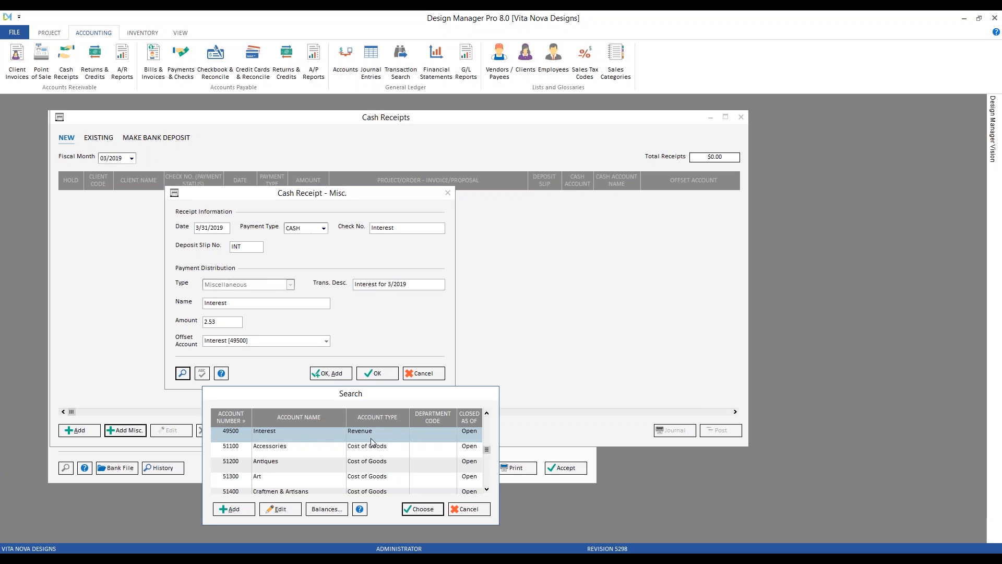
{"action": "left_click", "coordinate": [463, 508]}
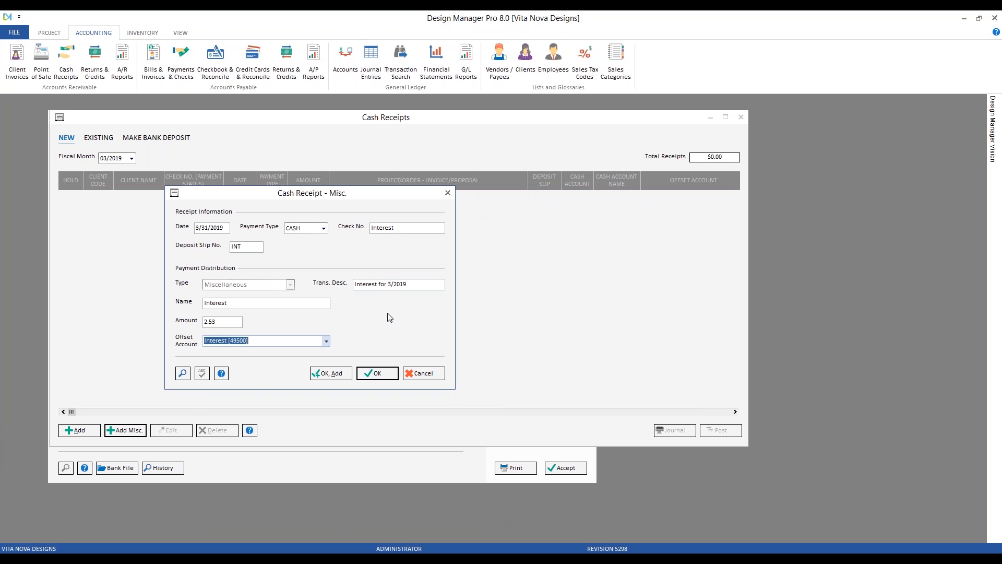
{"action": "left_click", "coordinate": [378, 373]}
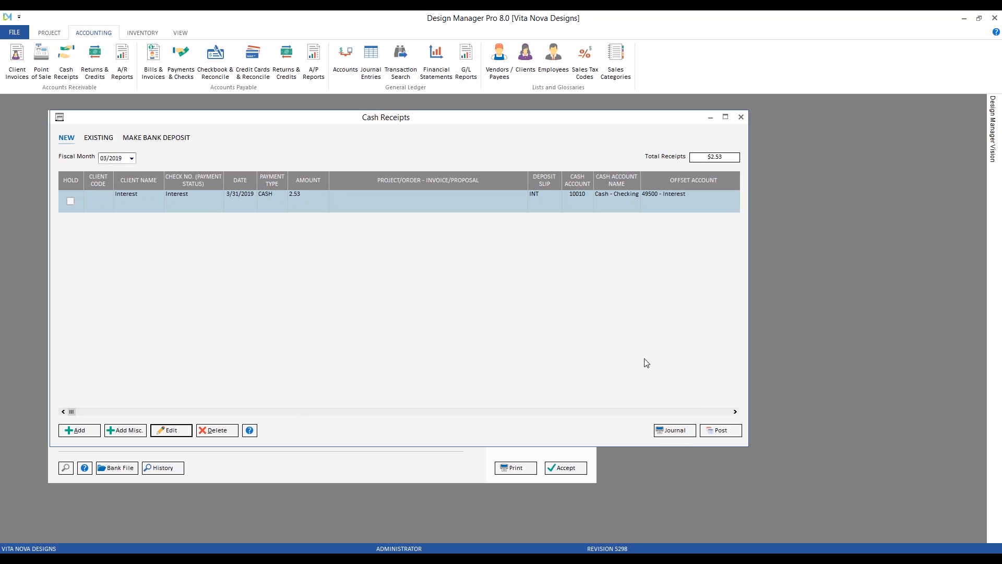
- Post the interest receipt into 03/2019 and mark its INT deposit as cleared in Reconcile Cash
{"action": "left_click", "coordinate": [717, 432]}
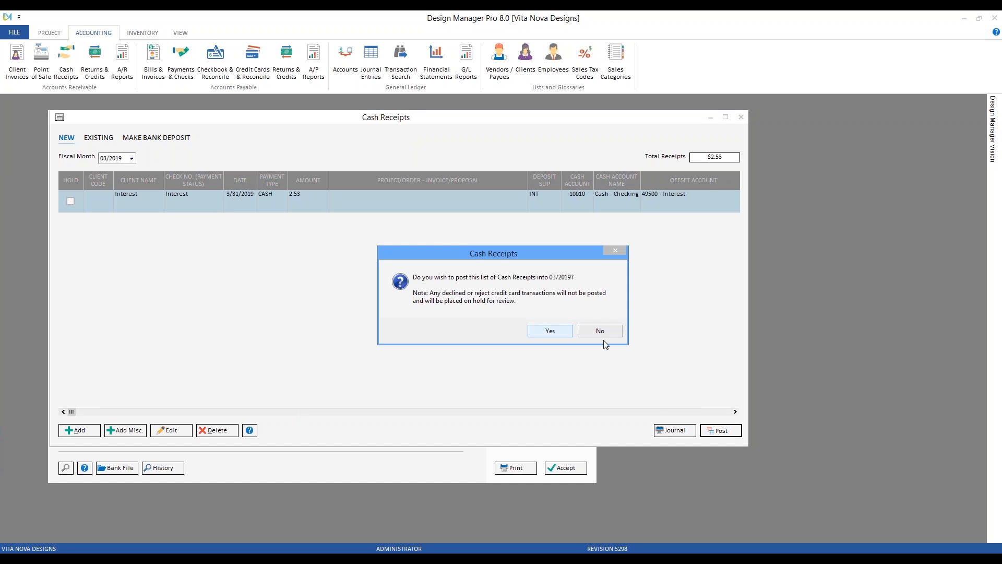
{"action": "left_click", "coordinate": [556, 331]}
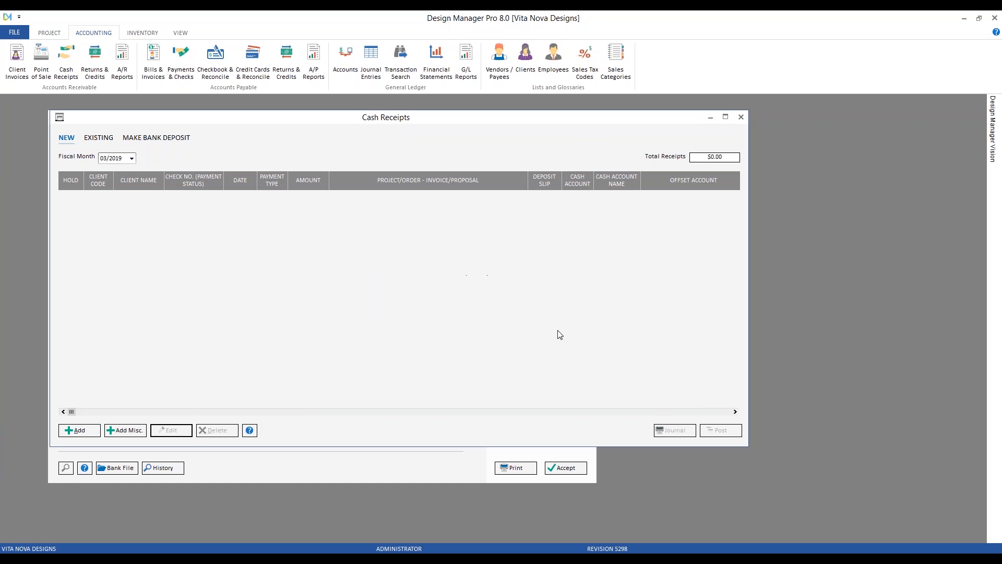
{"action": "left_click", "coordinate": [741, 117]}
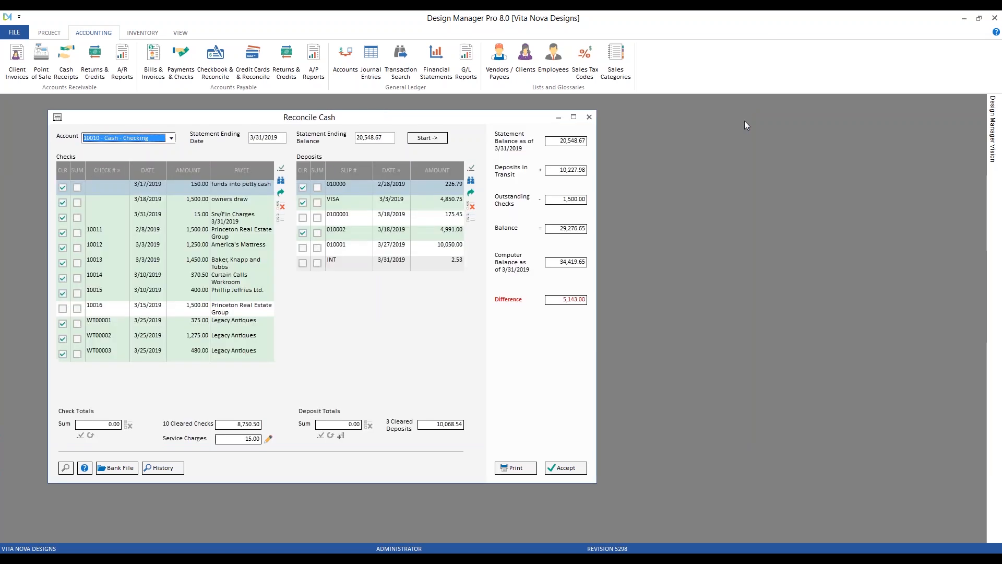
{"action": "left_click", "coordinate": [349, 261]}
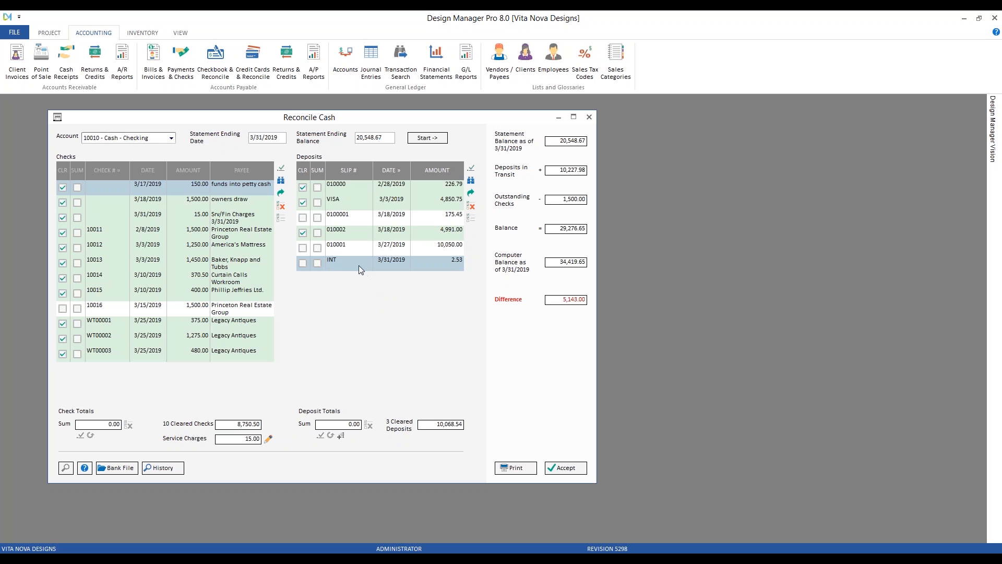
{"action": "left_click", "coordinate": [303, 264]}
- Highlight the Interest line on the bank statement and return to Reconcile Cash
{"action": "left_click", "coordinate": [447, 544]}
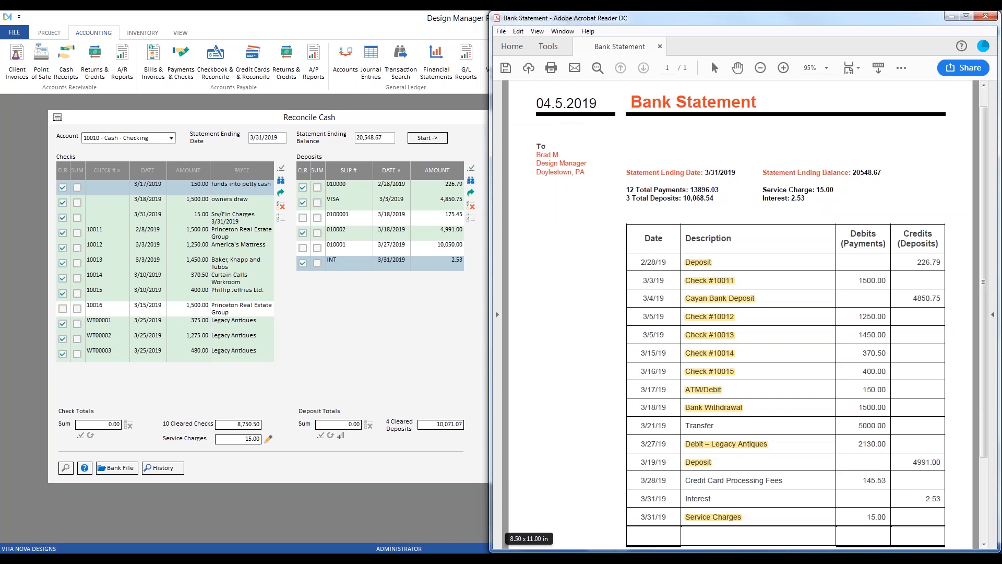
{"action": "left_click_drag", "start_coordinate": [711, 499], "coordinate": [683, 499]}
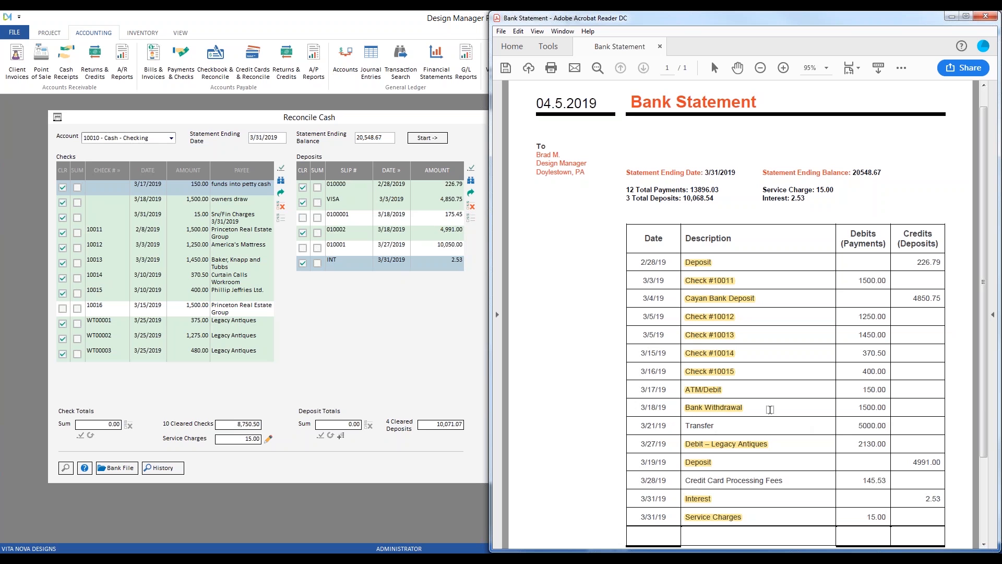
{"action": "left_click", "coordinate": [389, 327]}
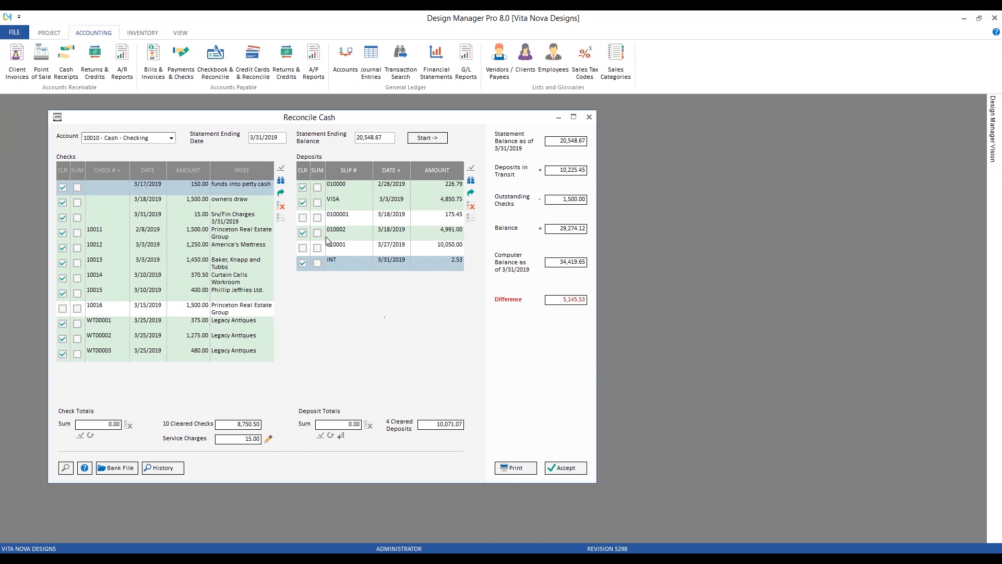
- Start a cash transfer in the Checkbook from 10010 - Cash - Checking to 10020 - Bank of America Money Market
{"action": "left_click", "coordinate": [215, 58]}
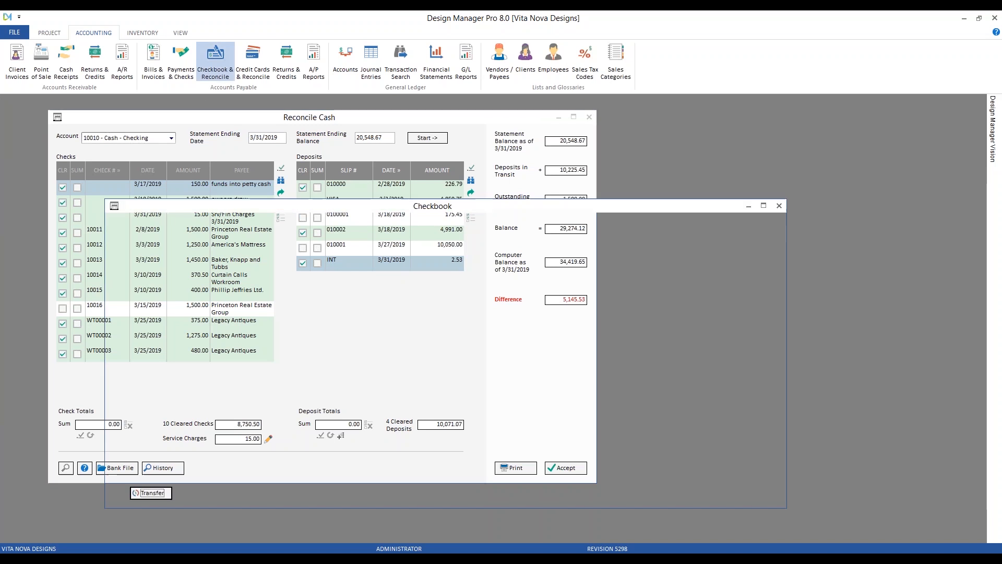
{"action": "left_click_drag", "start_coordinate": [271, 208], "coordinate": [280, 170]}
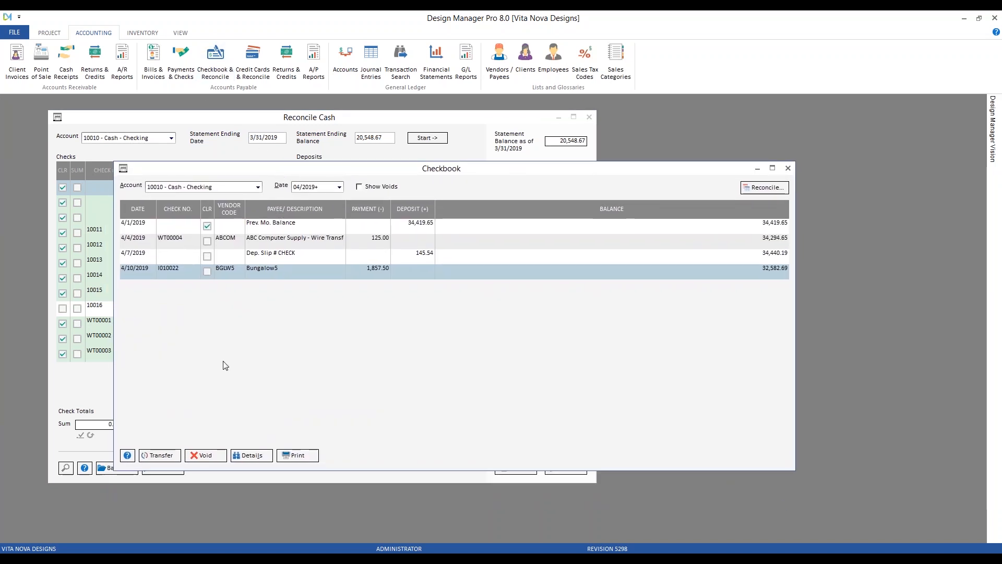
{"action": "left_click", "coordinate": [160, 455]}
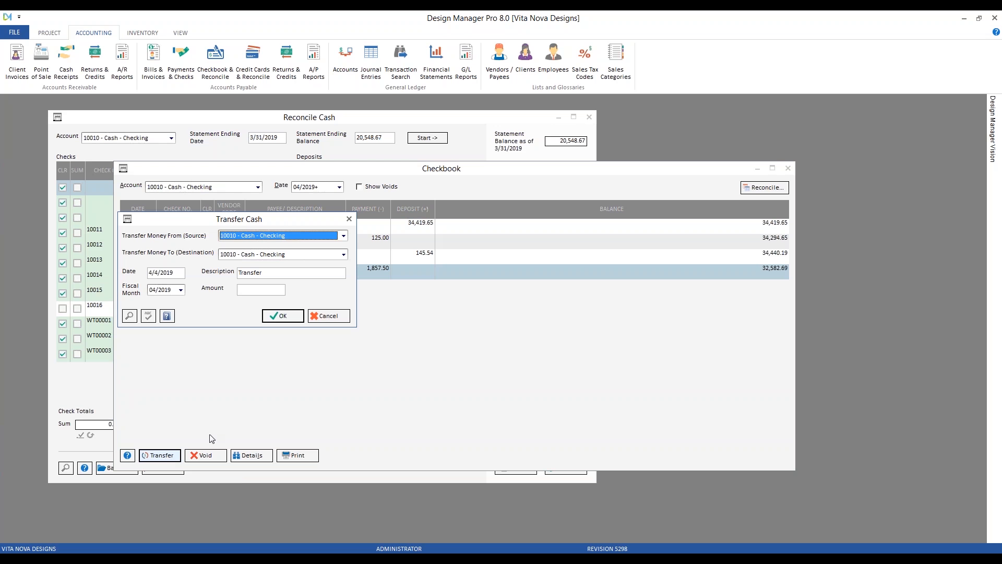
{"action": "left_click_drag", "start_coordinate": [190, 219], "coordinate": [202, 221]}
{"action": "left_click_drag", "start_coordinate": [238, 179], "coordinate": [240, 169]}
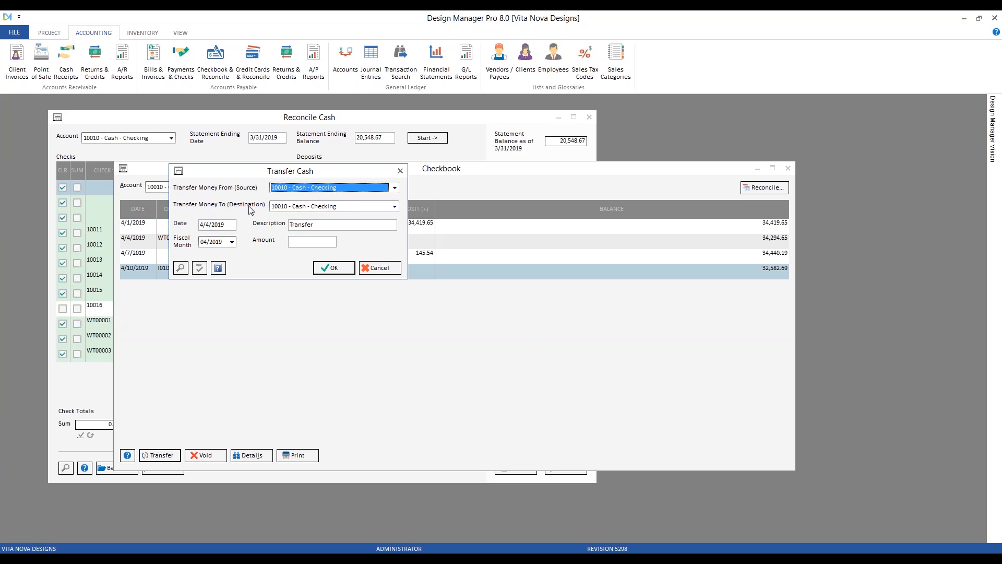
{"action": "left_click", "coordinate": [346, 208]}
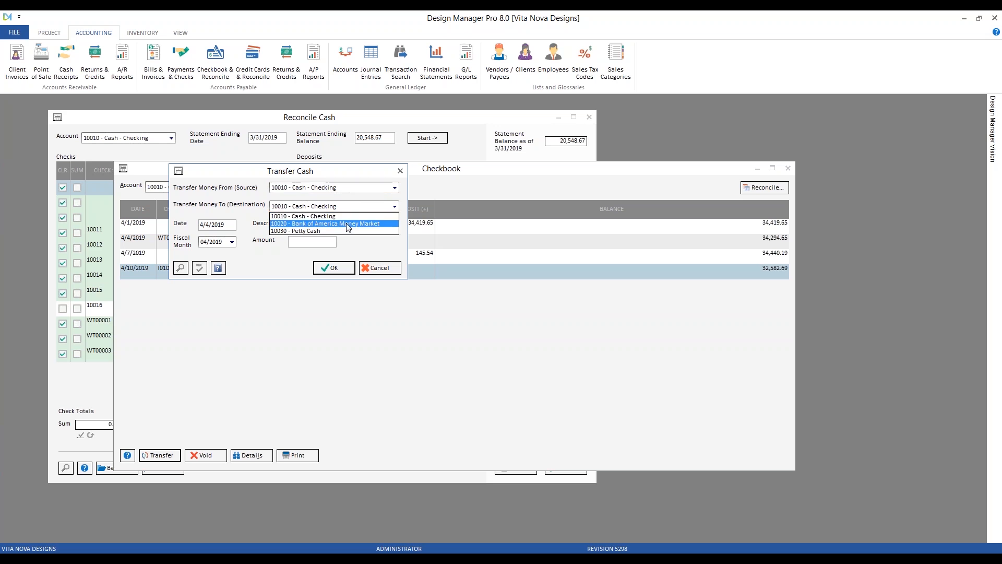
{"action": "left_click", "coordinate": [348, 222]}
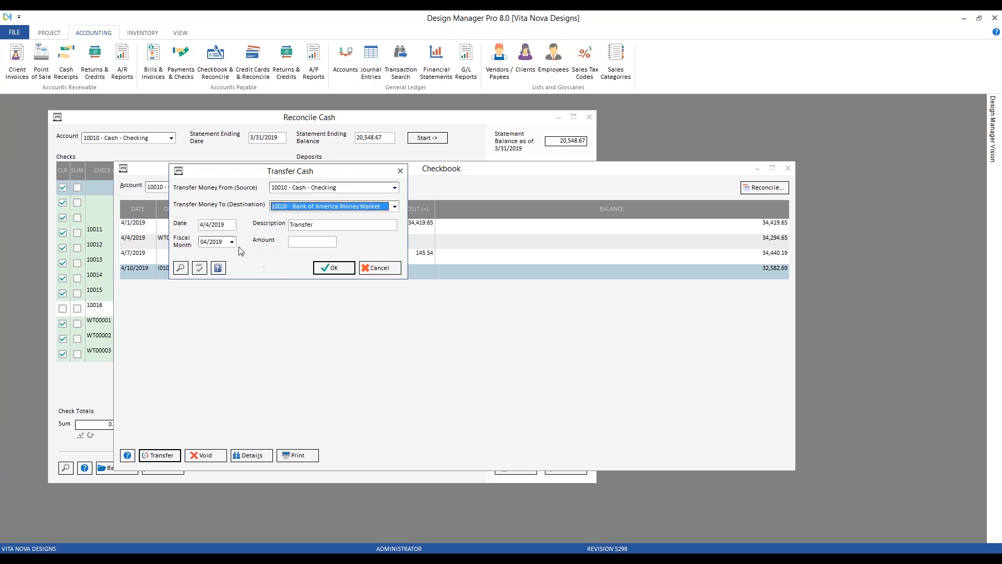
- Check the transfer's date on the bank statement and set the transfer date to 3/21/2019
{"action": "left_click", "coordinate": [232, 224]}
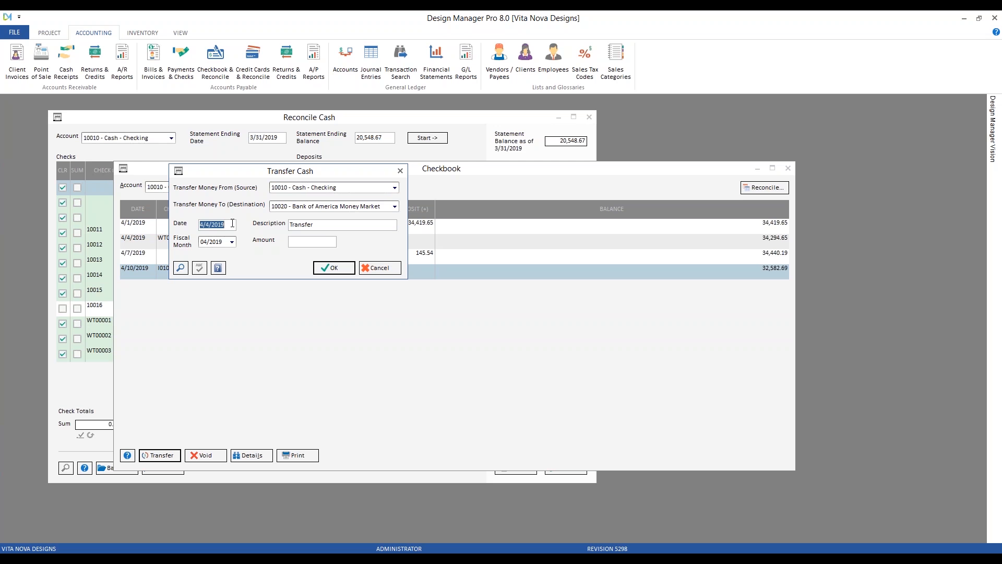
{"action": "key", "text": "alt+Tab"}
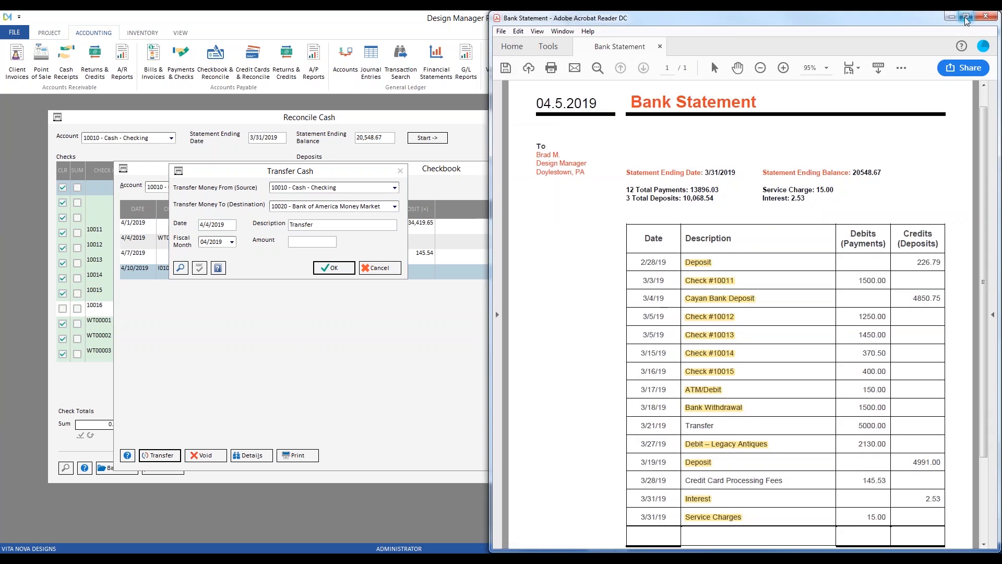
{"action": "left_click", "coordinate": [952, 16]}
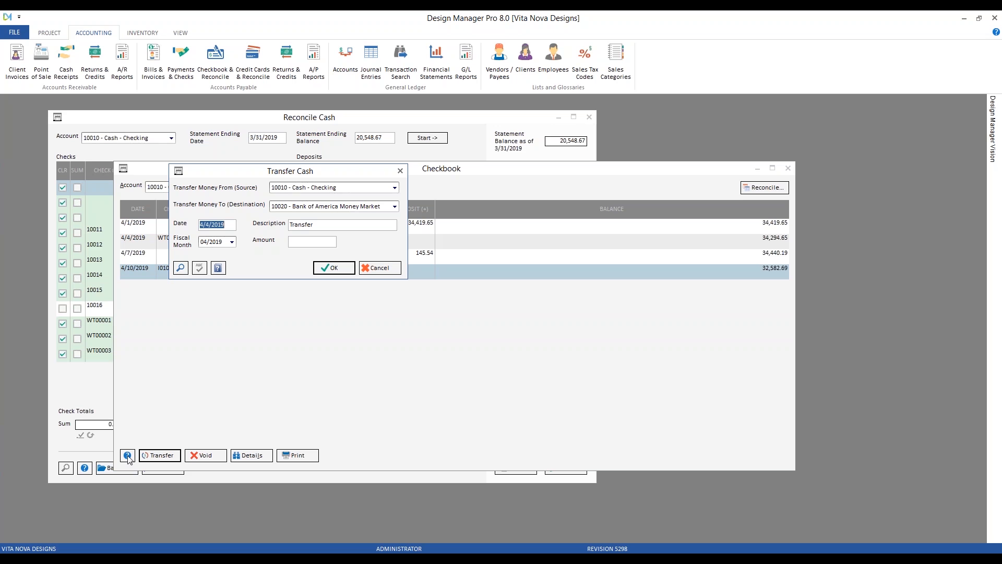
{"action": "left_click", "coordinate": [180, 268]}
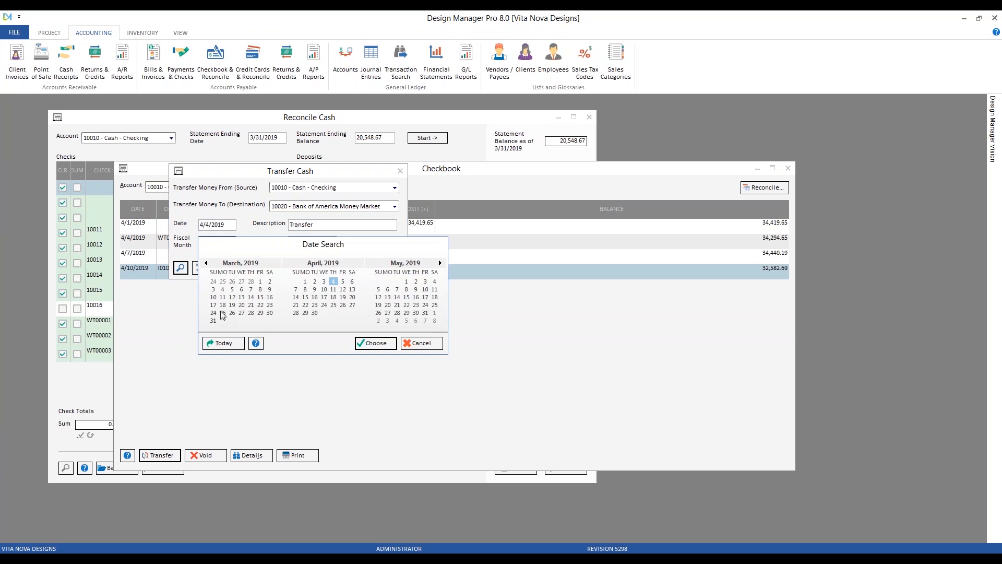
{"action": "left_click", "coordinate": [251, 305]}
{"action": "left_click", "coordinate": [387, 348]}
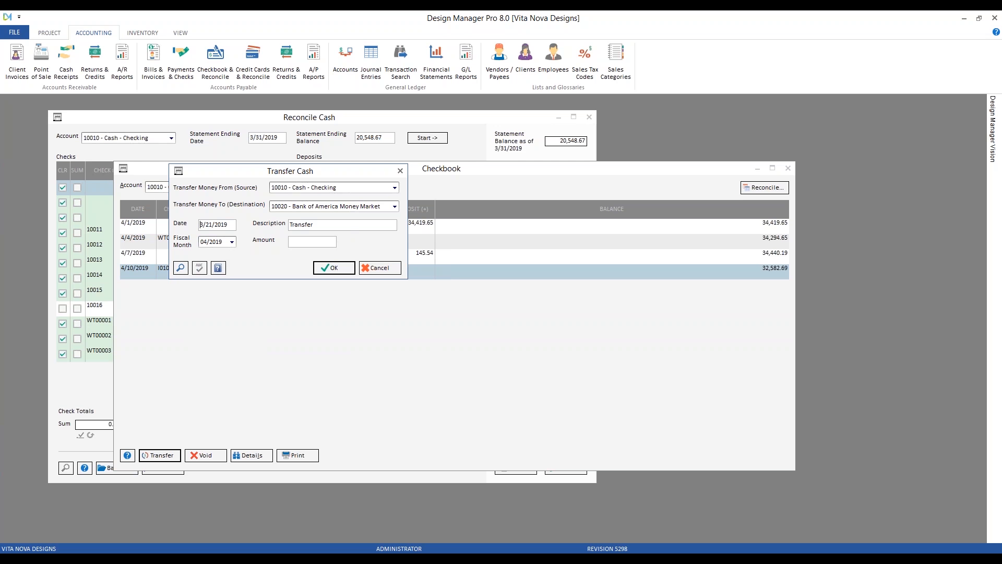
- Set the transfer's fiscal month to 03/2019 and its amount to 5000, and post it
{"action": "left_click", "coordinate": [231, 241]}
{"action": "left_click", "coordinate": [232, 252]}
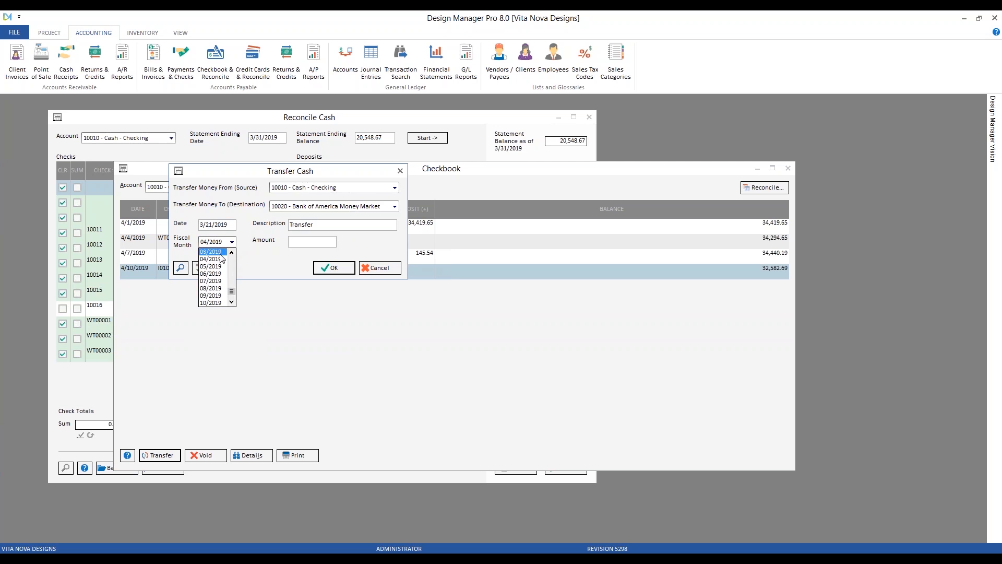
{"action": "left_click", "coordinate": [211, 251]}
{"action": "left_click", "coordinate": [299, 242]}
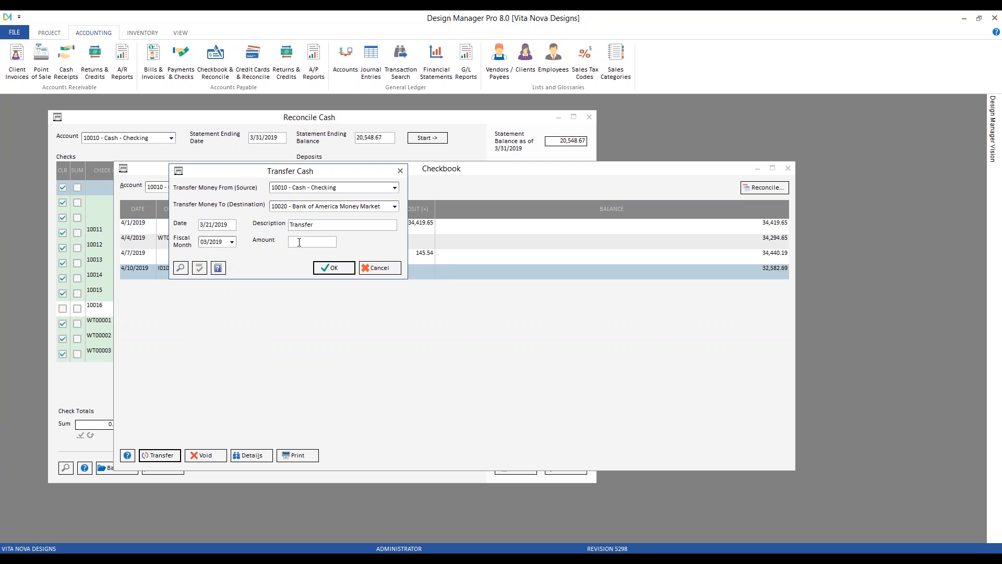
{"action": "type", "text": "5000"}
{"action": "left_click", "coordinate": [347, 268]}
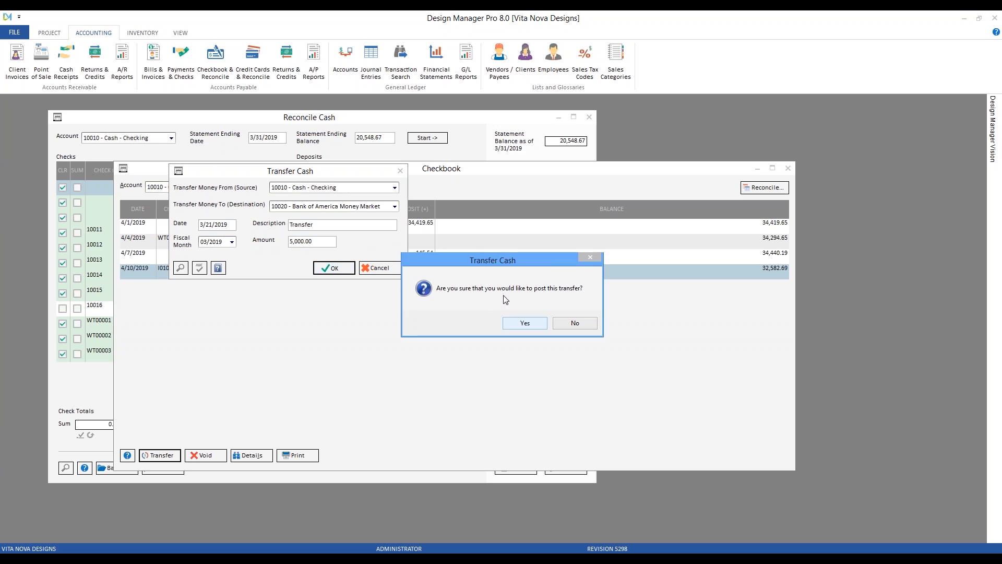
{"action": "left_click", "coordinate": [525, 322]}
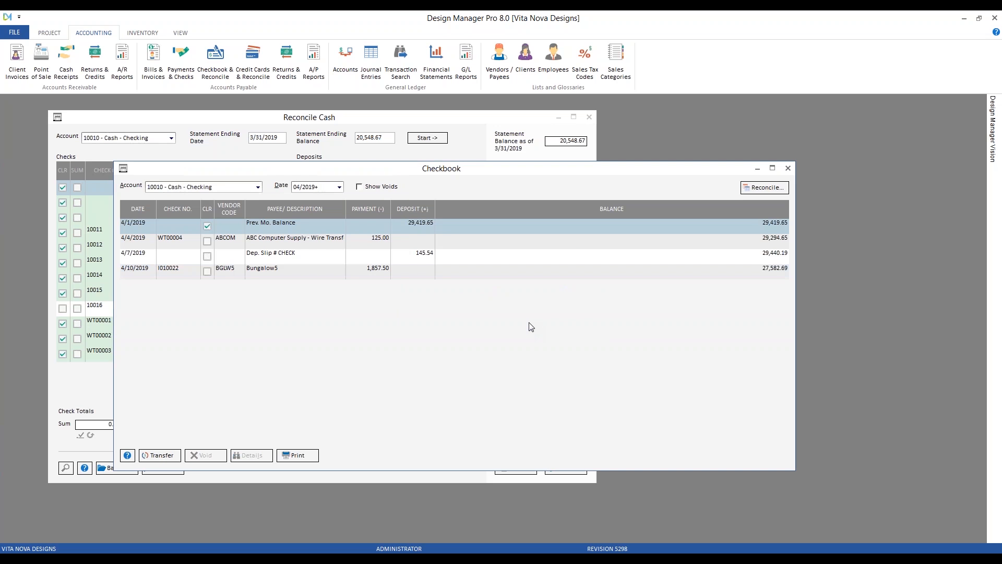
- Show the 03/2019 checkbook entries for 10010 - Cash - Checking and locate the 3/21/2019 transfer
{"action": "left_click", "coordinate": [318, 189]}
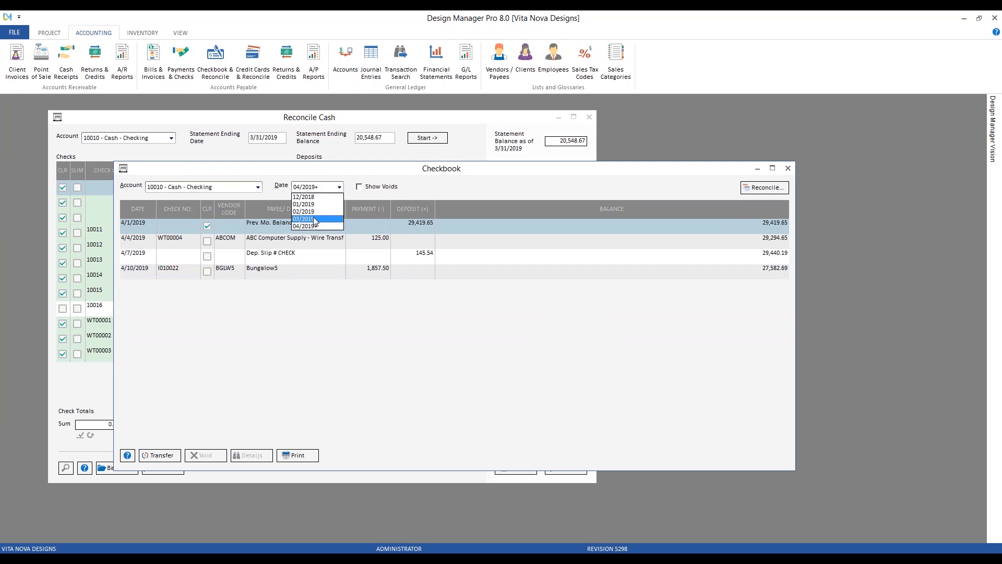
{"action": "left_click", "coordinate": [314, 219]}
{"action": "left_click", "coordinate": [324, 312]}
{"action": "scroll", "coordinate": [324, 311], "scroll_direction": "down", "scroll_amount": 1}
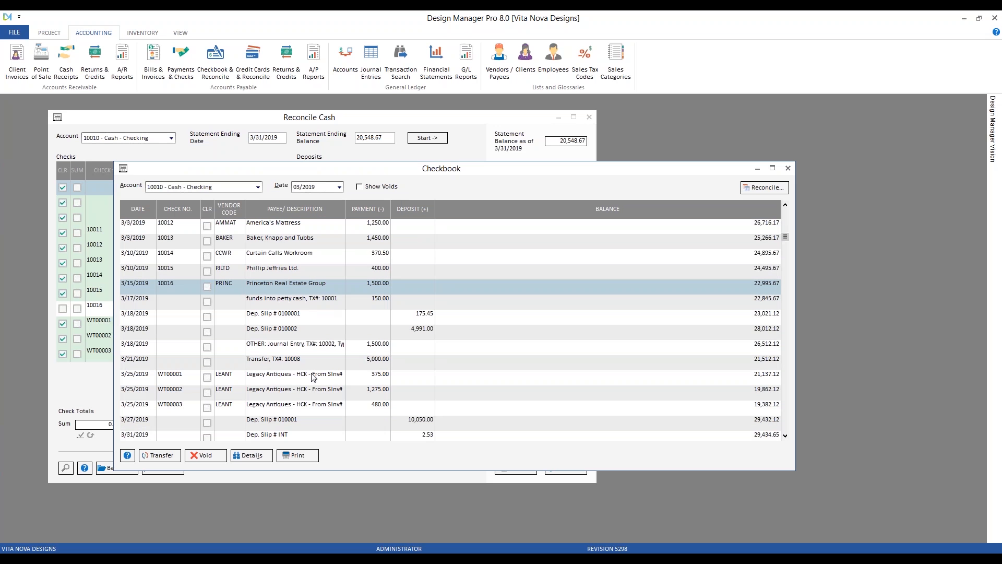
{"action": "left_click", "coordinate": [271, 362]}
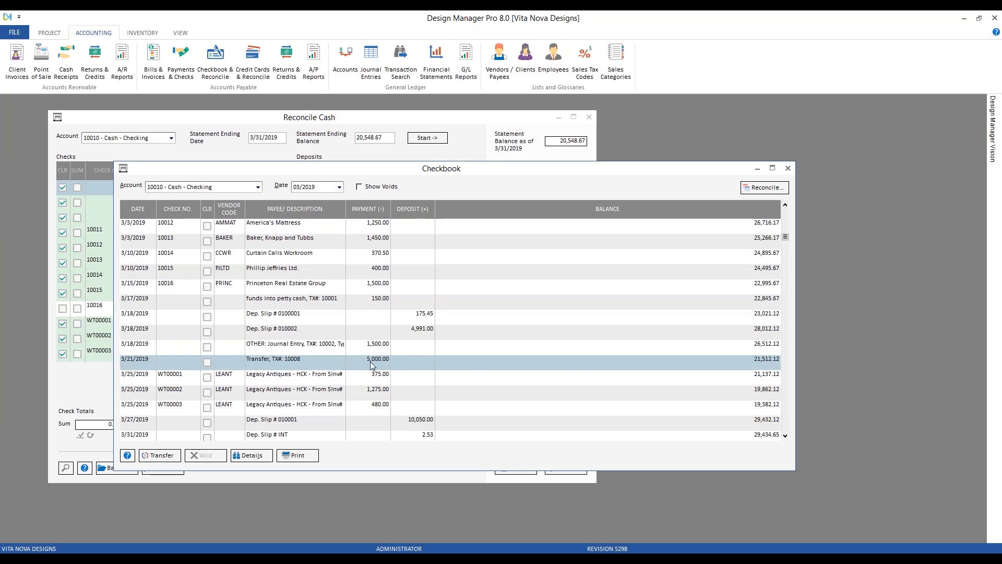
- Check the transfer in the 03/2019 checkbook entries of 10020 - Bank of America Money Market
{"action": "left_click", "coordinate": [249, 188]}
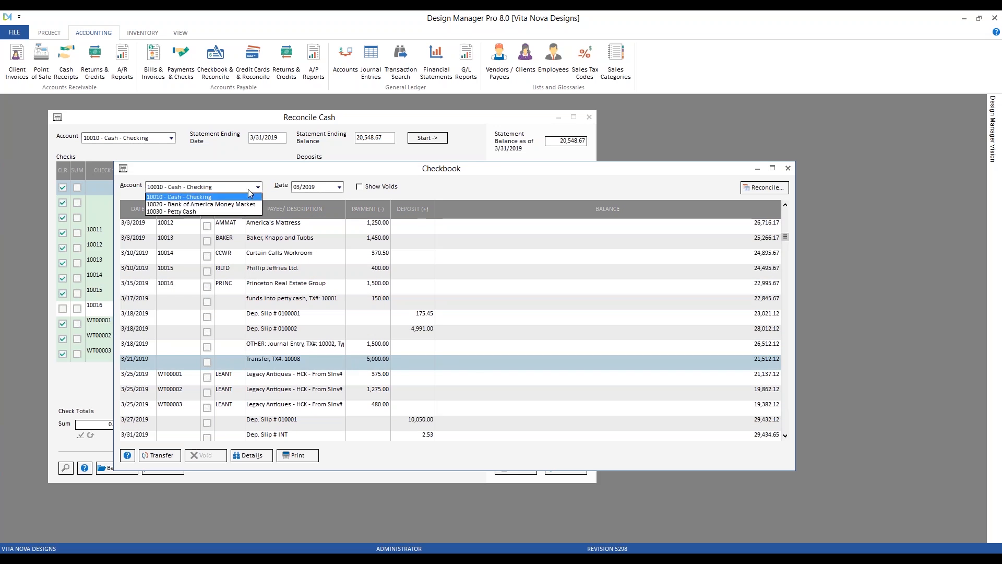
{"action": "left_click", "coordinate": [234, 203]}
{"action": "left_click", "coordinate": [295, 188]}
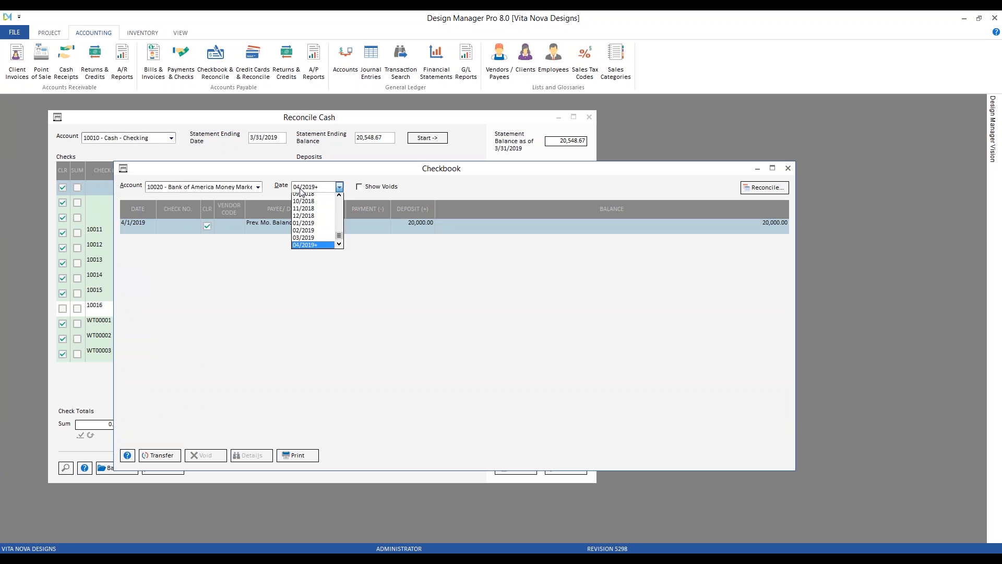
{"action": "left_click", "coordinate": [306, 241]}
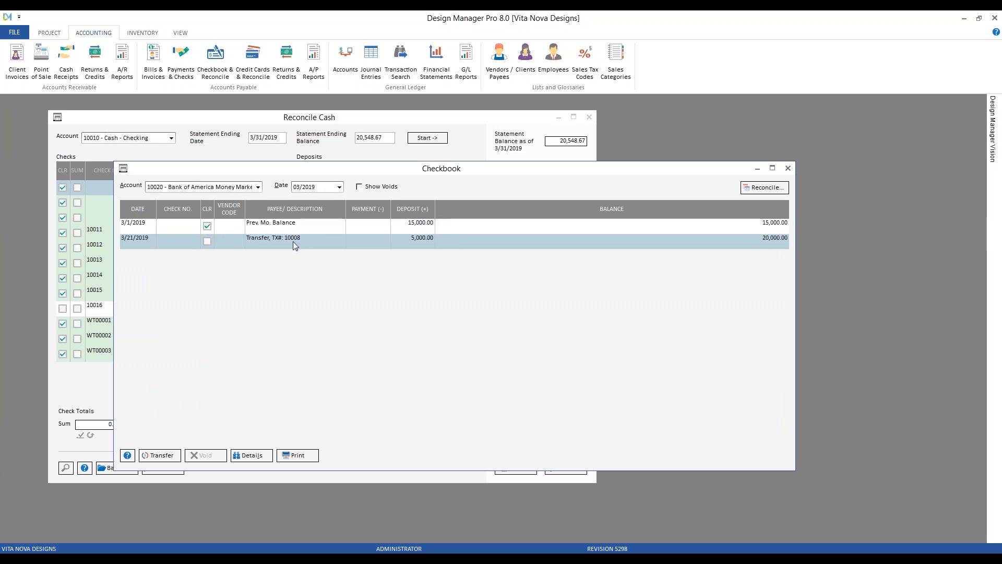
- Return to Reconcile Cash, reload its transactions and mark the 3/21/2019 Transfer of 5,000.00 as cleared
{"action": "left_click", "coordinate": [341, 117]}
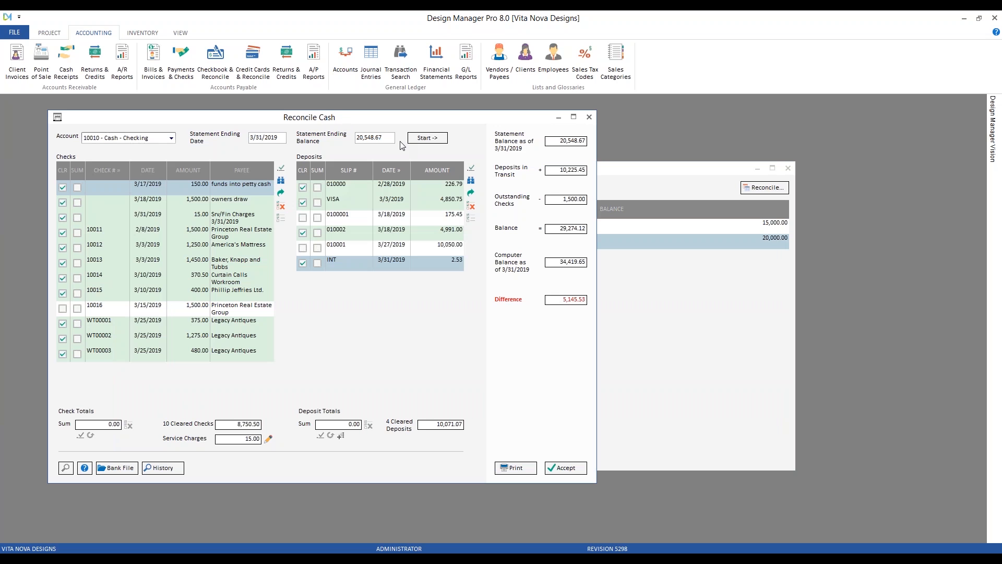
{"action": "left_click", "coordinate": [415, 138]}
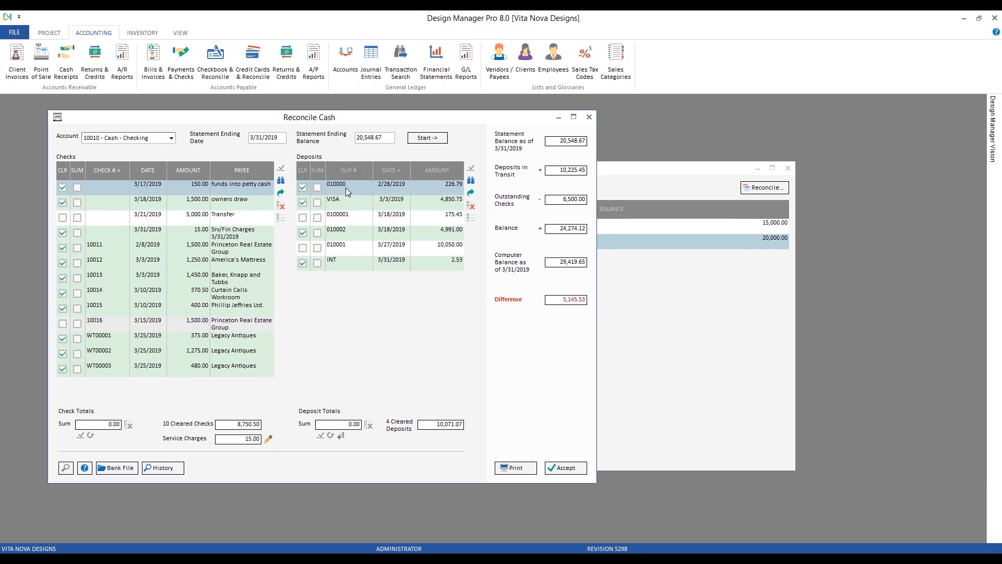
{"action": "left_click", "coordinate": [149, 216]}
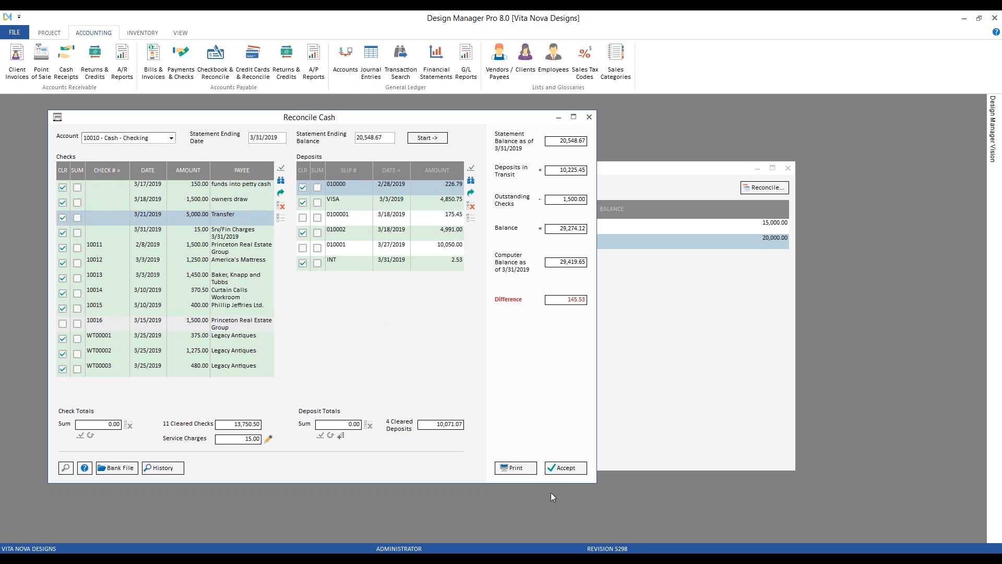
- Highlight the 3/21/19 Transfer line on the bank statement in Acrobat Reader and return to Reconcile Cash
{"action": "key", "text": "alt+Tab"}
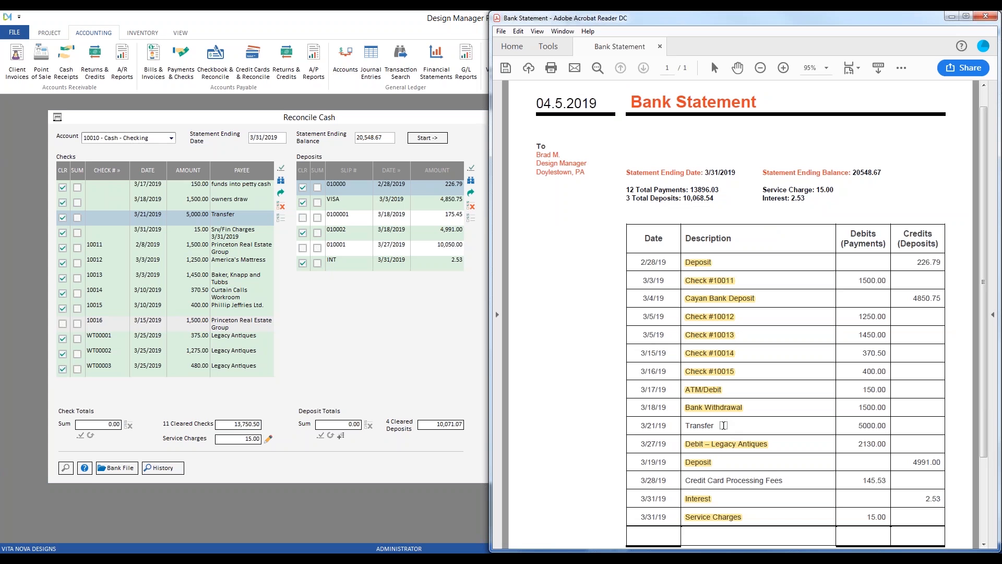
{"action": "left_click_drag", "start_coordinate": [716, 425], "coordinate": [670, 425]}
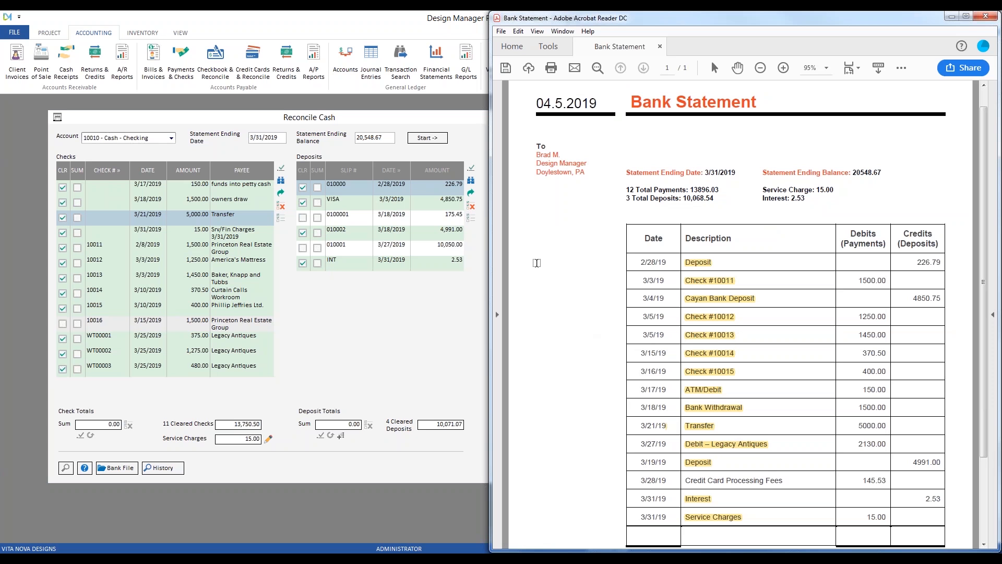
{"action": "left_click", "coordinate": [353, 124]}
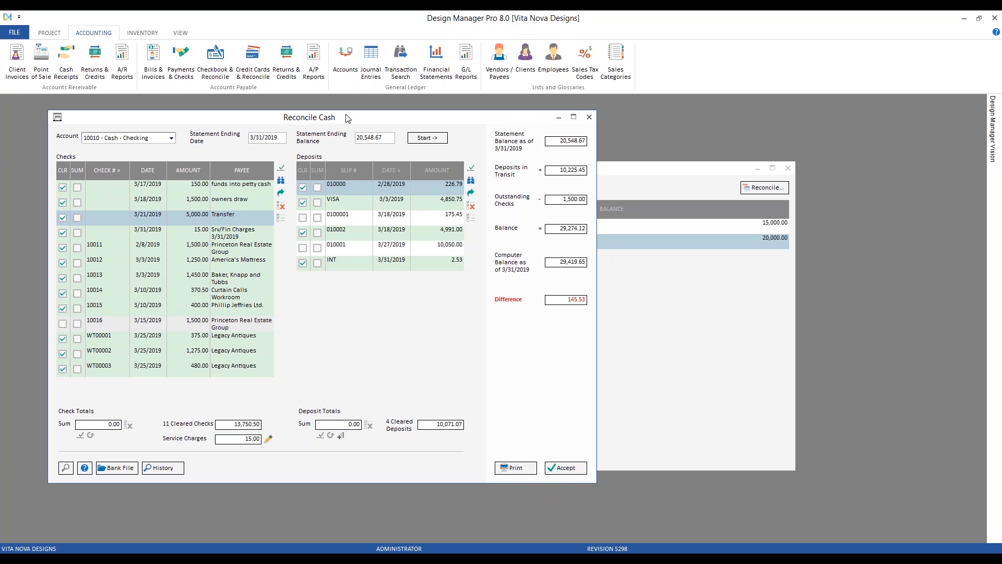
- Review the Credit Card Processing Fees line on the bank statement, and view the Service/Finance Charges entry in Reconcile Cash without changing it
{"action": "left_click", "coordinate": [401, 550]}
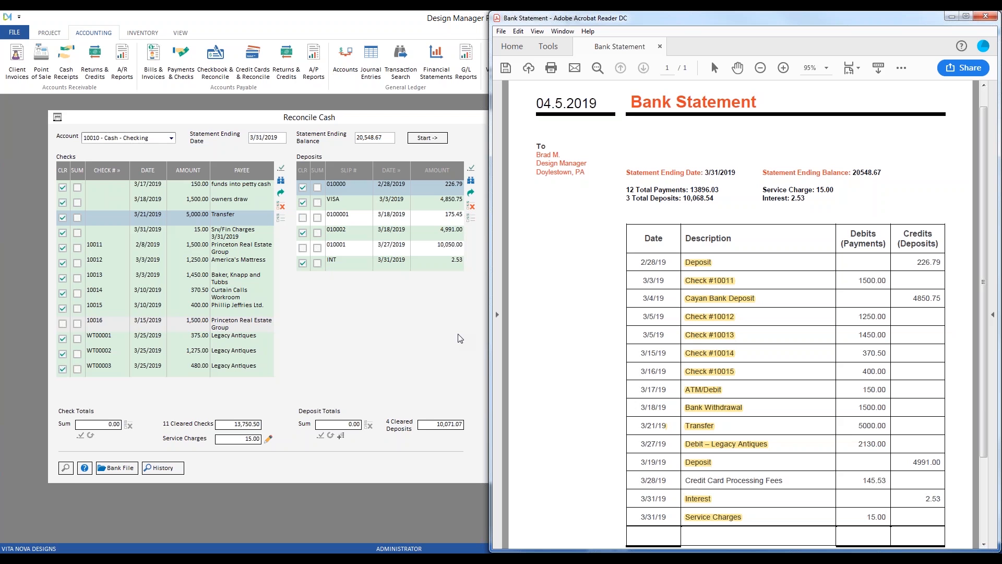
{"action": "left_click", "coordinate": [268, 441]}
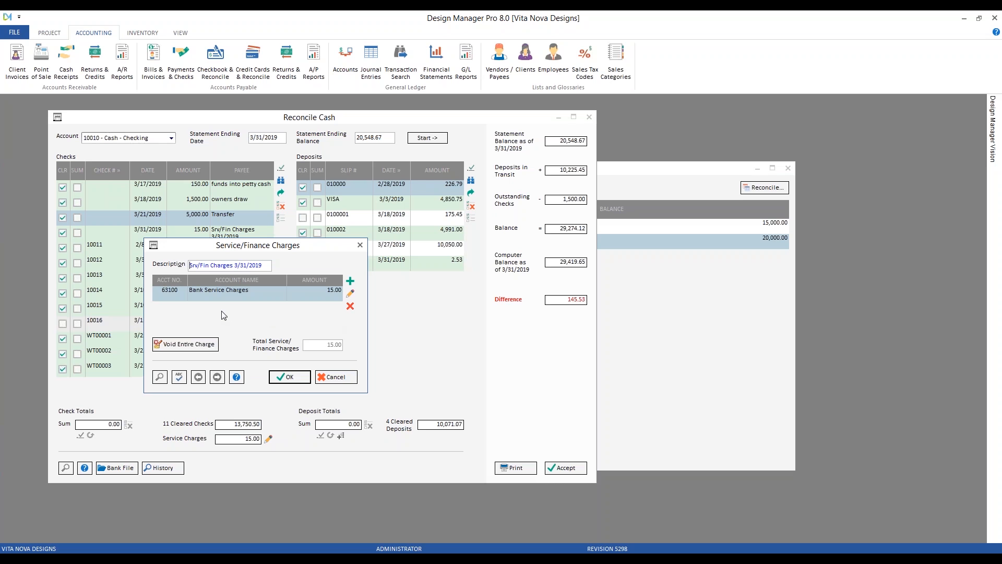
{"action": "left_click", "coordinate": [360, 246]}
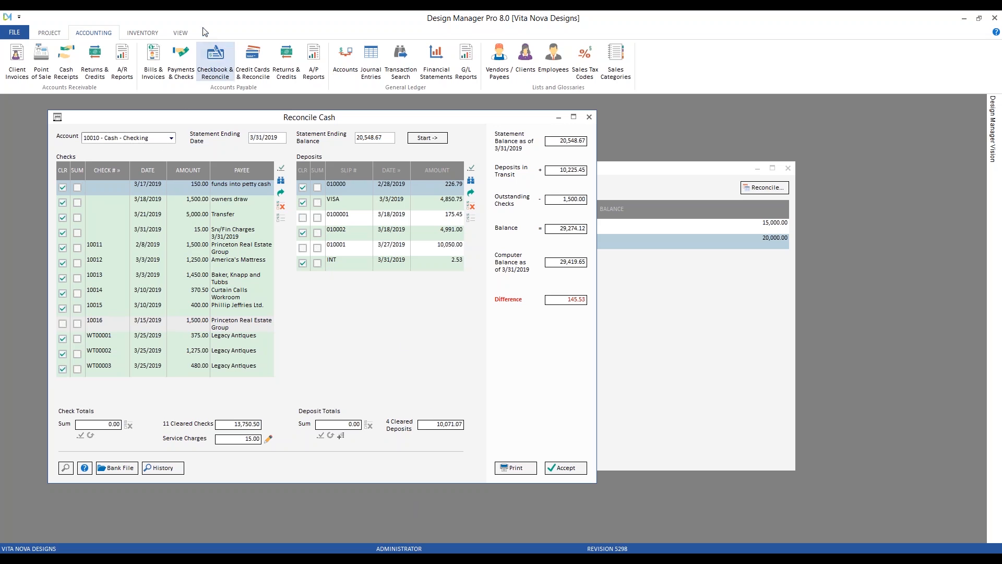
- Open the vendor bills and invoices, choose the fiscal month and start a new Expense / Bill / Misc. entry
{"action": "left_click", "coordinate": [150, 68]}
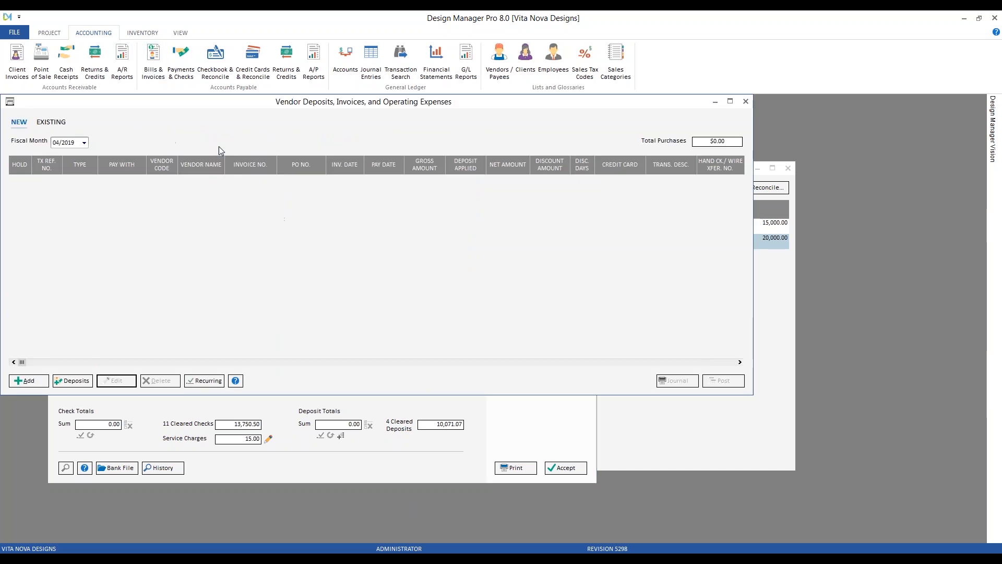
{"action": "left_click_drag", "start_coordinate": [217, 106], "coordinate": [252, 125]}
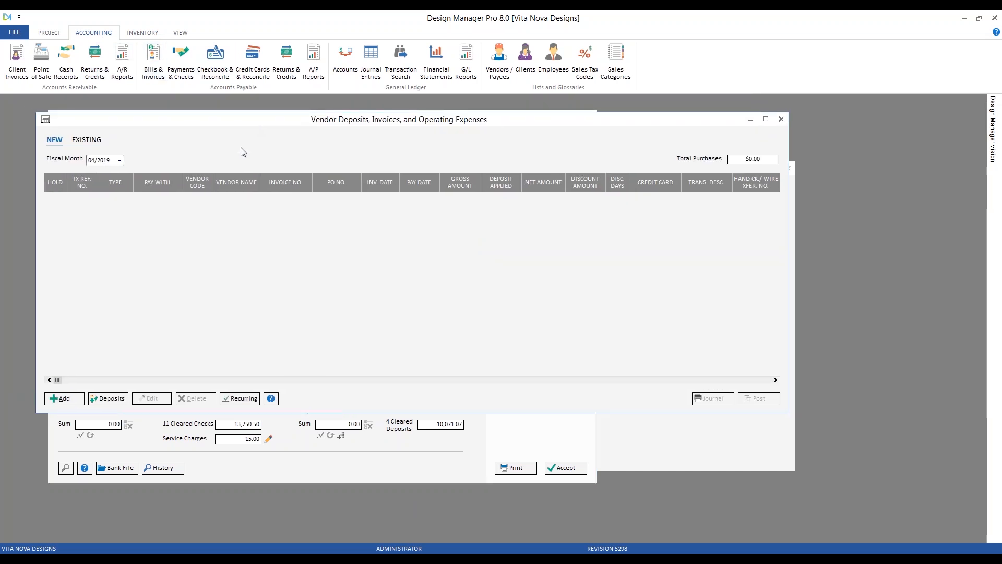
{"action": "left_click", "coordinate": [119, 160]}
{"action": "left_click", "coordinate": [99, 170]}
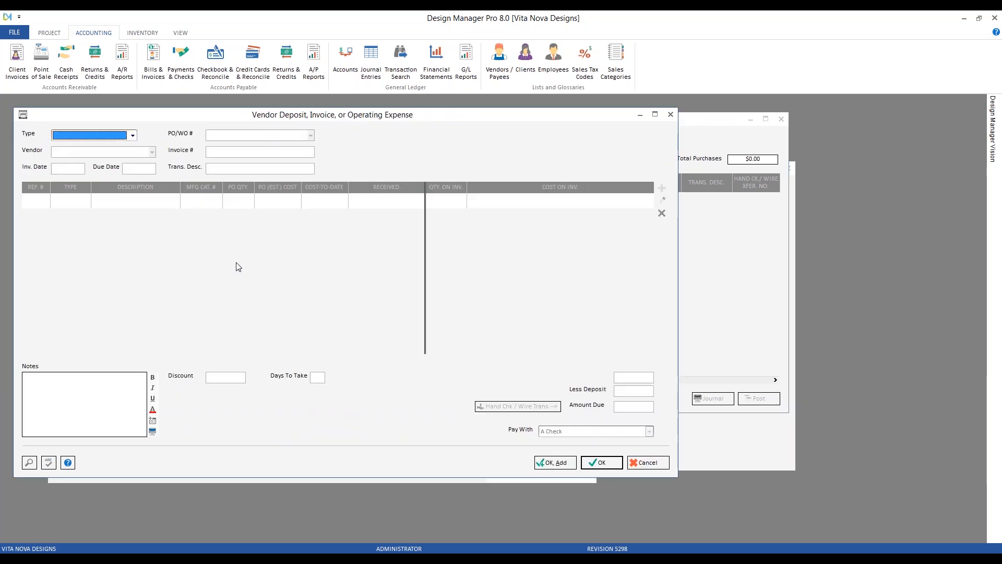
{"action": "left_click", "coordinate": [132, 136]}
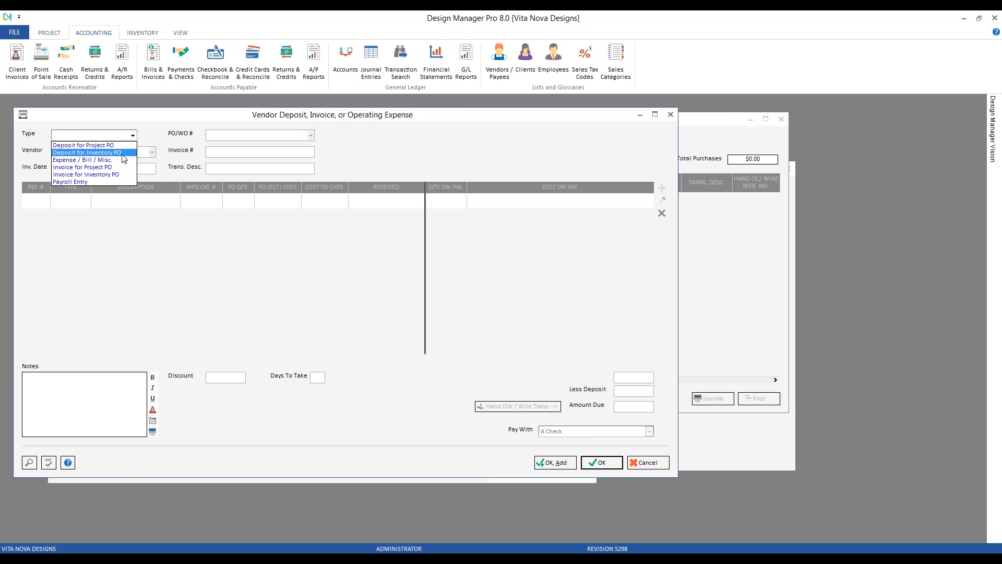
{"action": "left_click", "coordinate": [120, 159]}
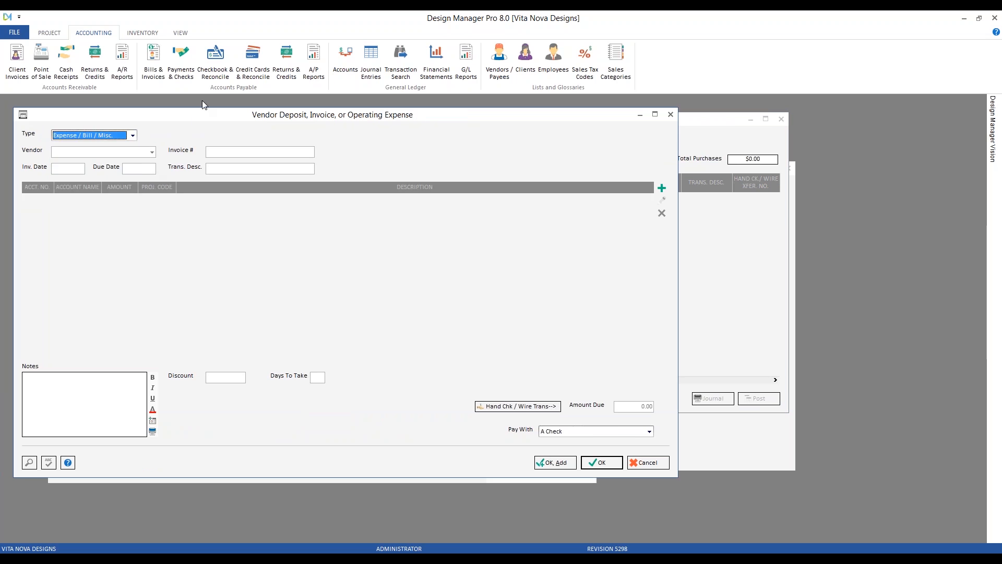
- Set the vendor to Cayan Credit Card Services, the invoice number and transaction description to March 2019 Fees, and the invoice date to 3/28/2019
{"action": "key", "text": "Tab"}
{"action": "type", "text": "ca"}
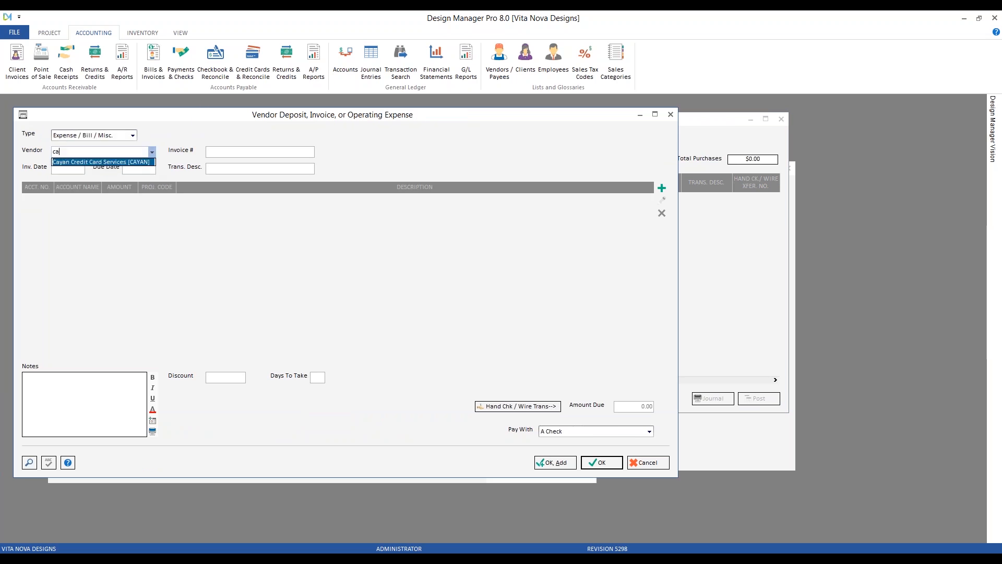
{"action": "key", "text": "Tab"}
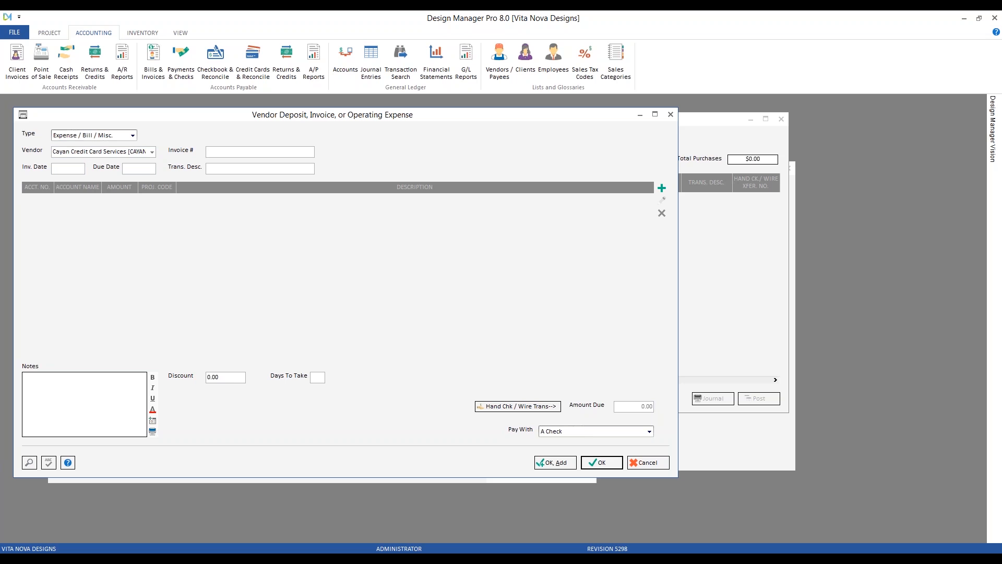
{"action": "type", "text": "March 2019 Fees"}
{"action": "key", "text": "ctrl+a"}
{"action": "key", "text": "ctrl+c"}
{"action": "key", "text": "Tab"}
{"action": "type", "text": "3/28"}
{"action": "key", "text": "Tab"}
{"action": "key", "text": "Tab"}
{"action": "key", "text": "ctrl+v"}
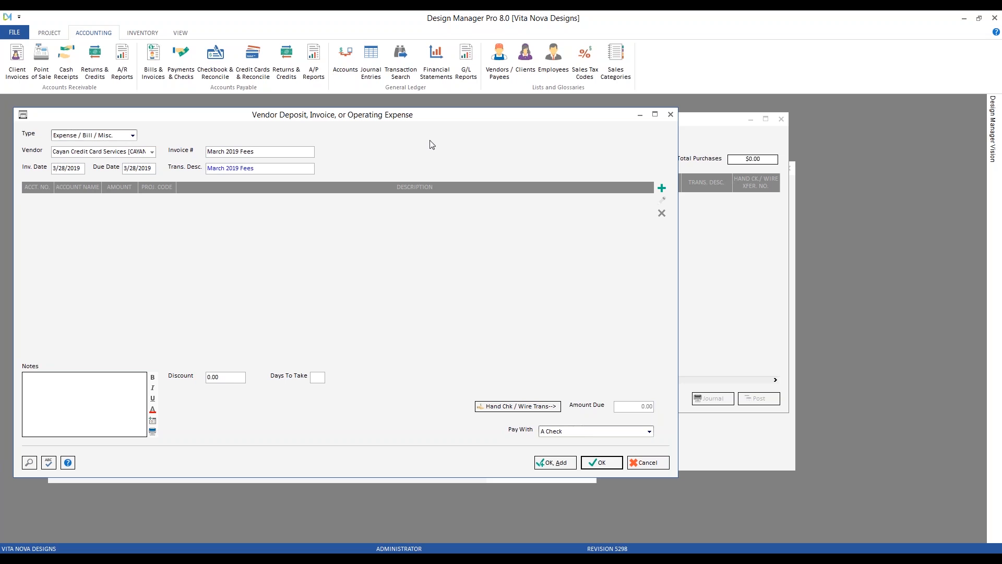
- Start a distribution line on the March 2019 Fees invoice
{"action": "left_click", "coordinate": [661, 189]}
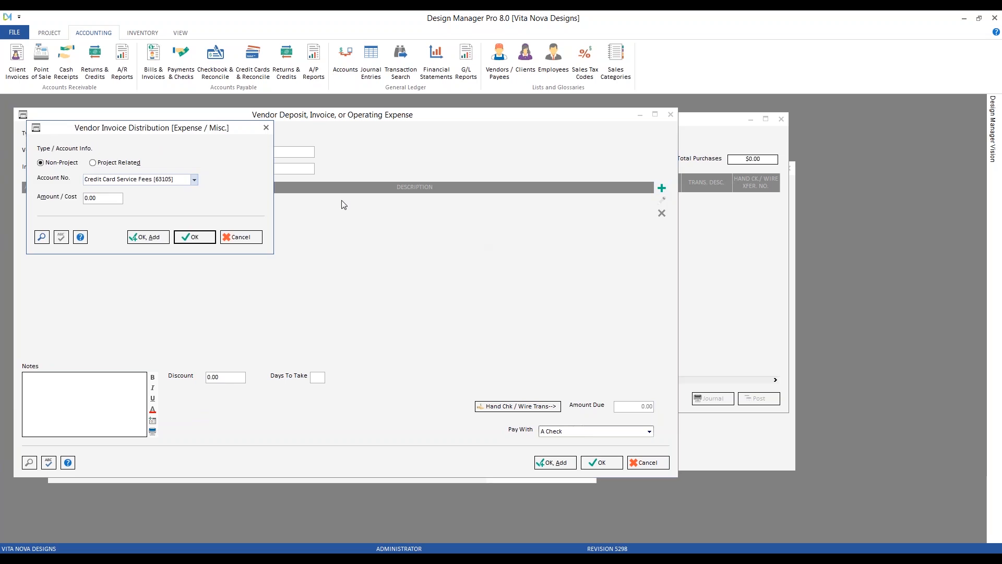
{"action": "left_click_drag", "start_coordinate": [177, 130], "coordinate": [348, 210]}
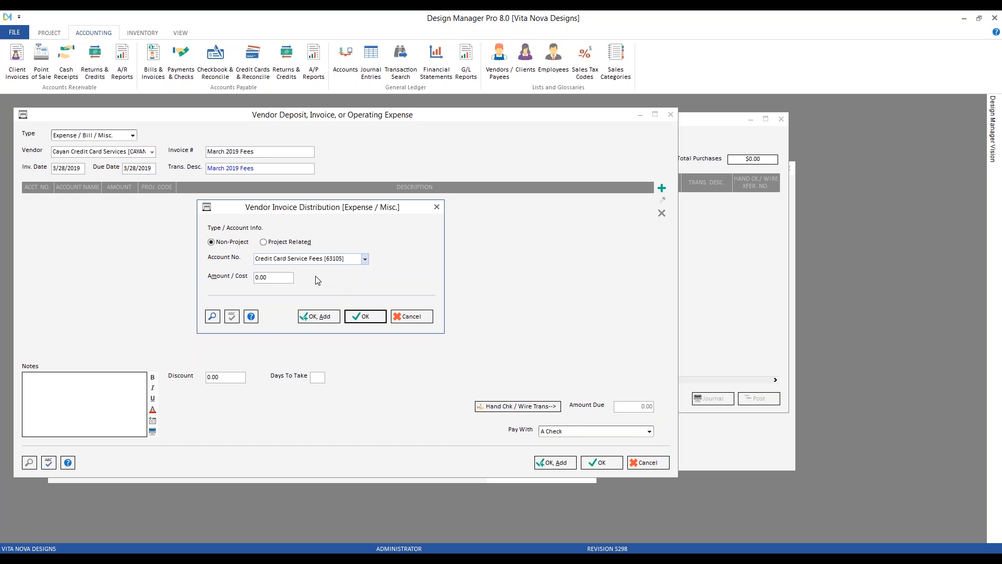
- Check the default expense account in the Cayan Credit Card Services vendor record and return to the invoice distribution
{"action": "left_click", "coordinate": [498, 75]}
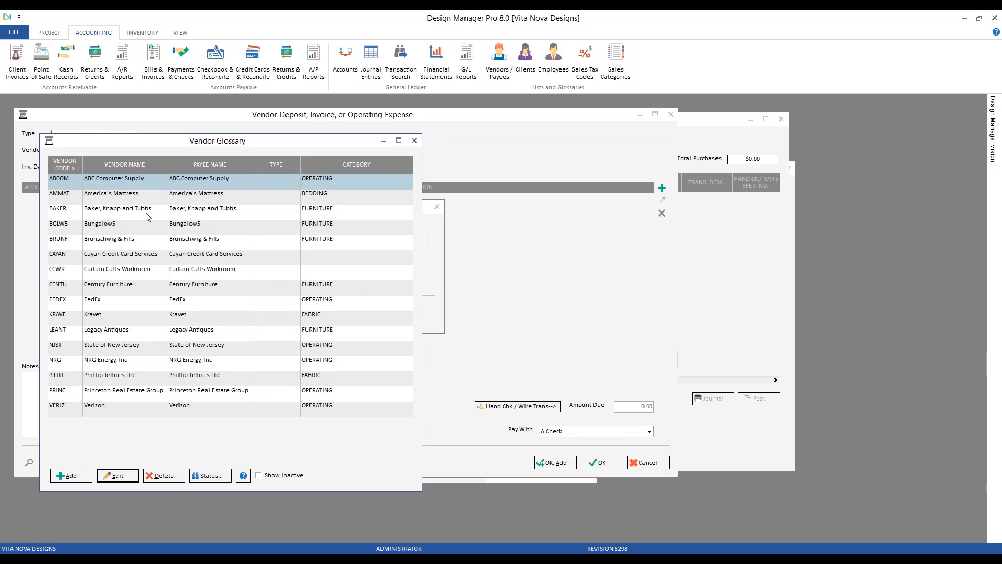
{"action": "double_click", "coordinate": [138, 255]}
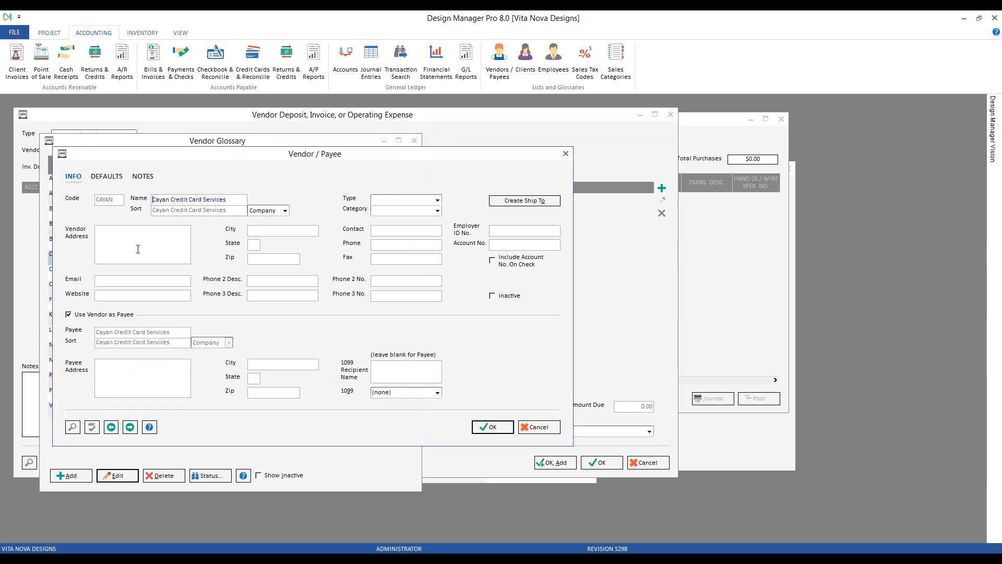
{"action": "left_click", "coordinate": [107, 176]}
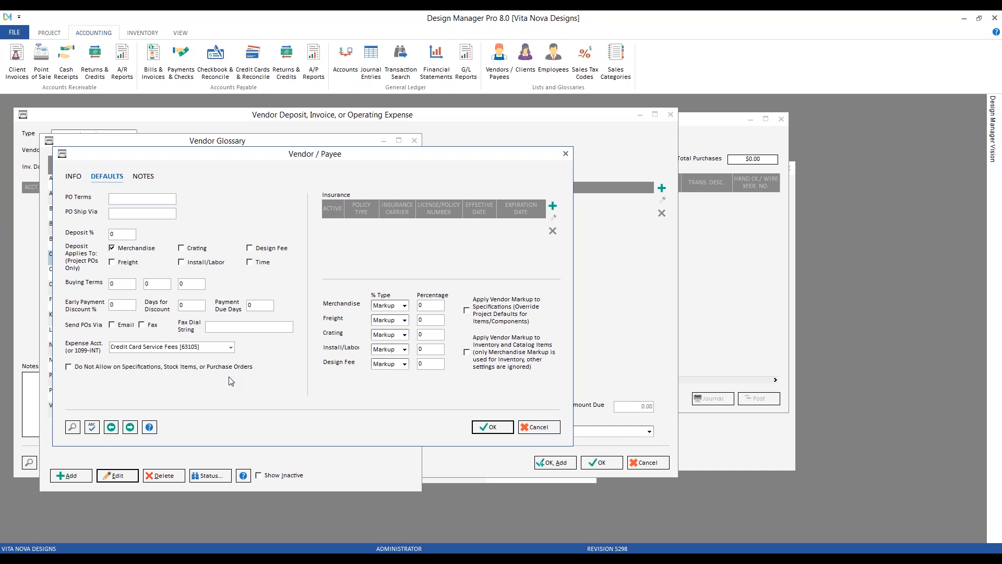
{"action": "left_click", "coordinate": [533, 427]}
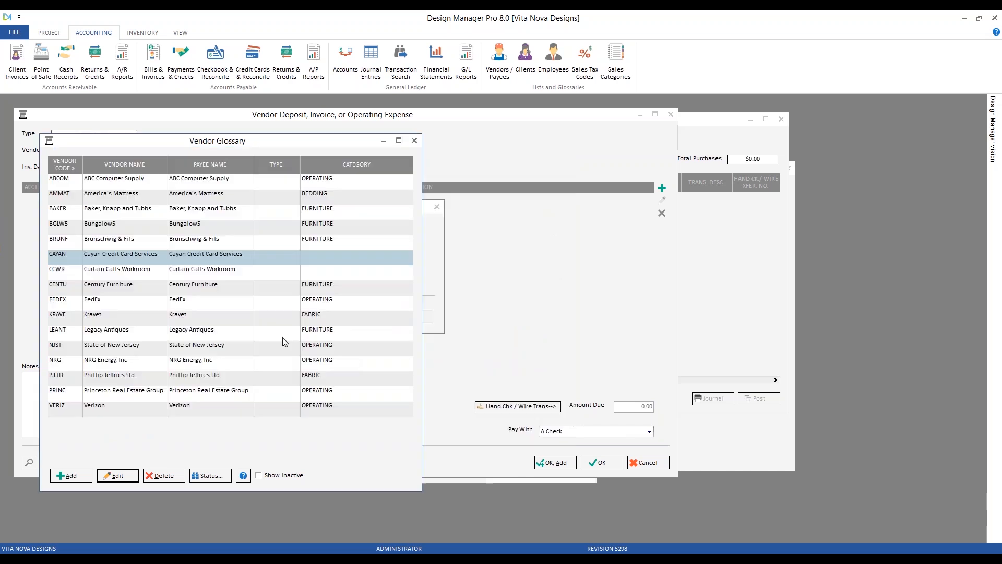
{"action": "double_click", "coordinate": [309, 256]}
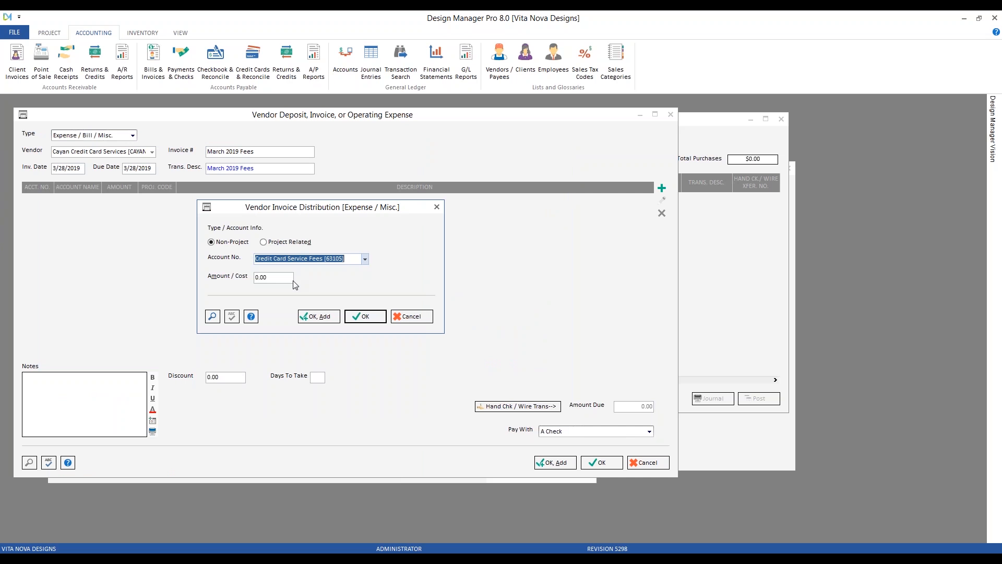
- Set the Credit Card Service Fees distribution amount to 145.53 and save the line
{"action": "key", "text": "Tab"}
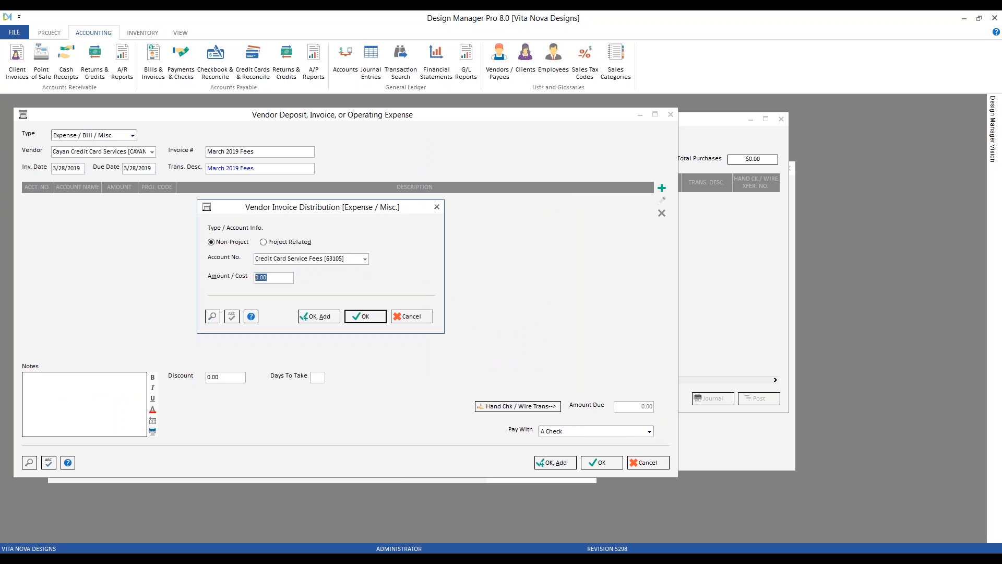
{"action": "type", "text": "145.53"}
{"action": "left_click", "coordinate": [376, 315]}
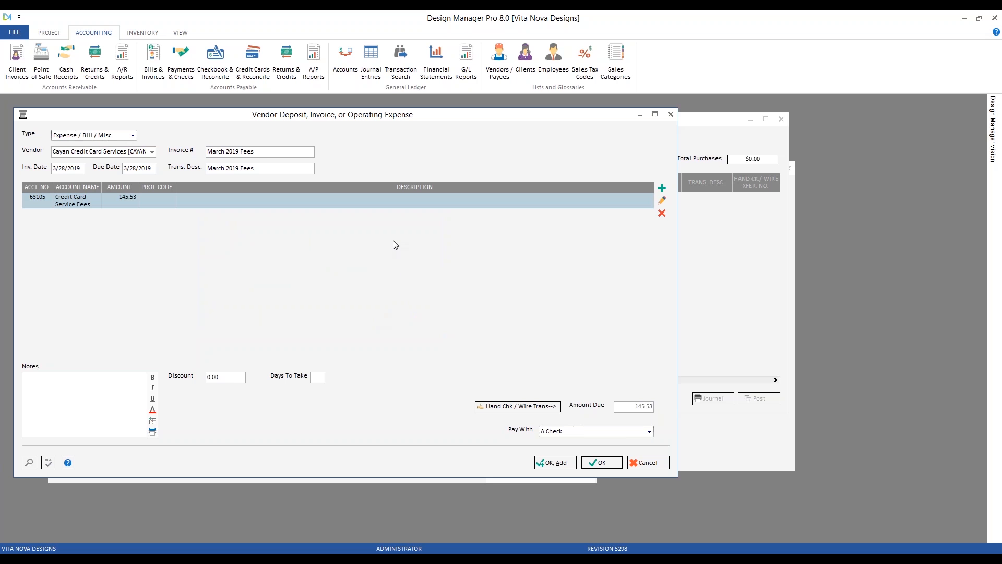
- Pay the March 2019 Fees invoice by wire transfer dated 3/28/2019 from 10010 - Cash - Checking and save the invoice
{"action": "left_click", "coordinate": [515, 407]}
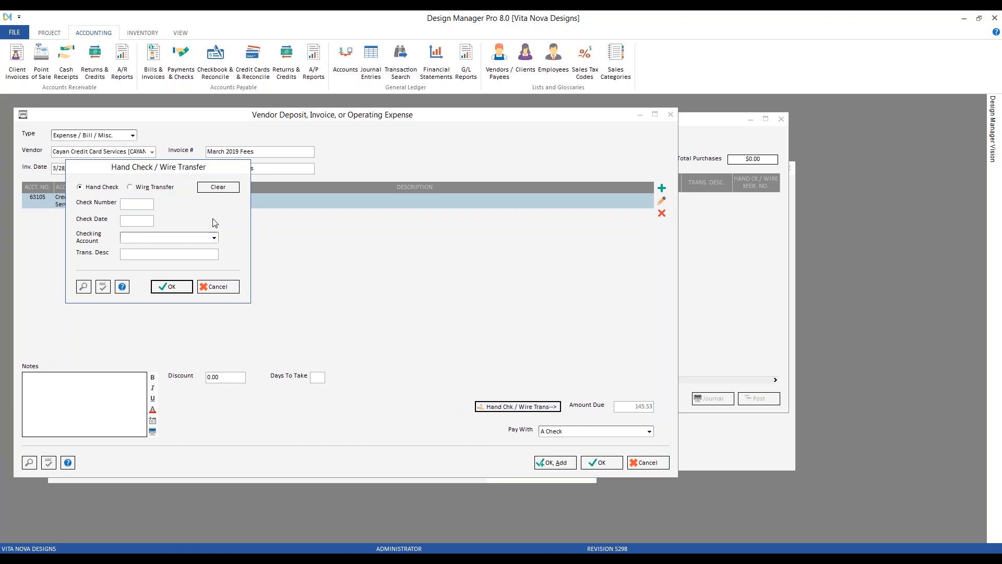
{"action": "left_click", "coordinate": [161, 189]}
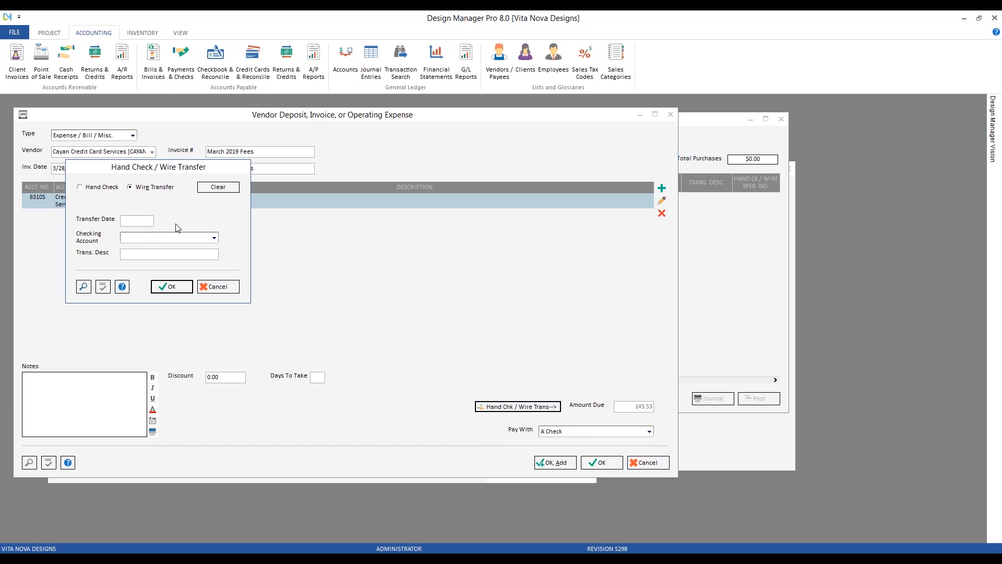
{"action": "type", "text": "3/28/2019"}
{"action": "key", "text": "Tab"}
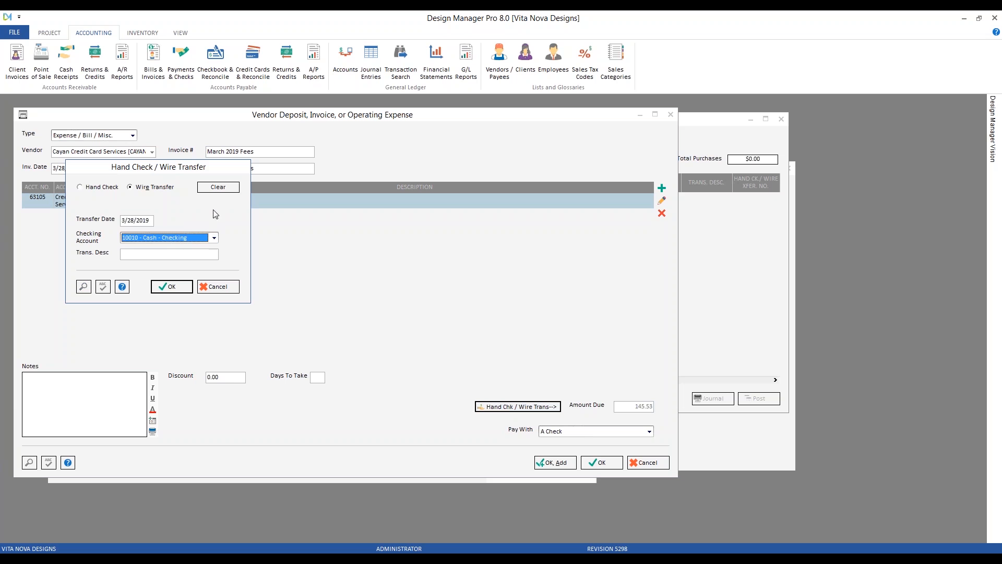
{"action": "left_click", "coordinate": [184, 286]}
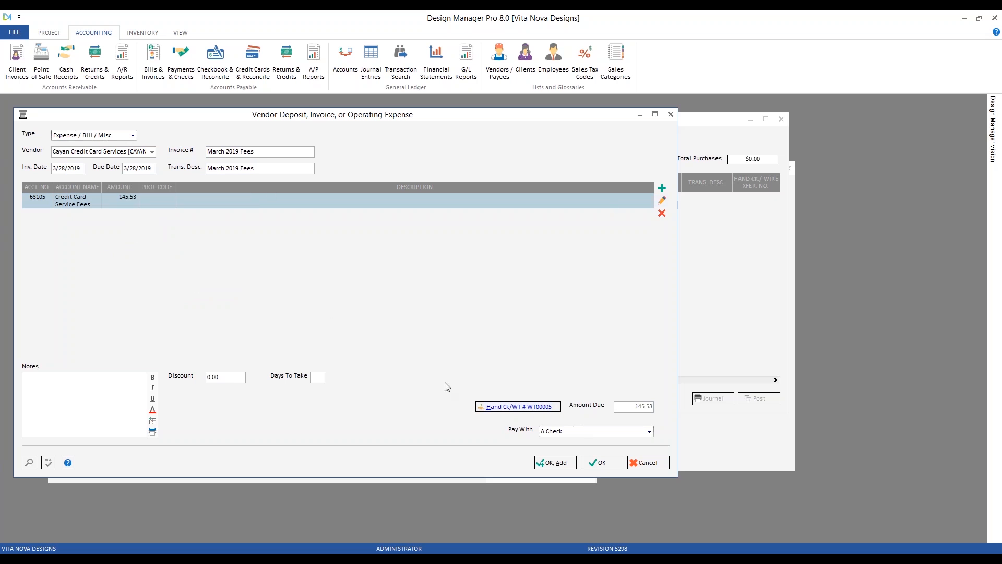
{"action": "left_click", "coordinate": [608, 466]}
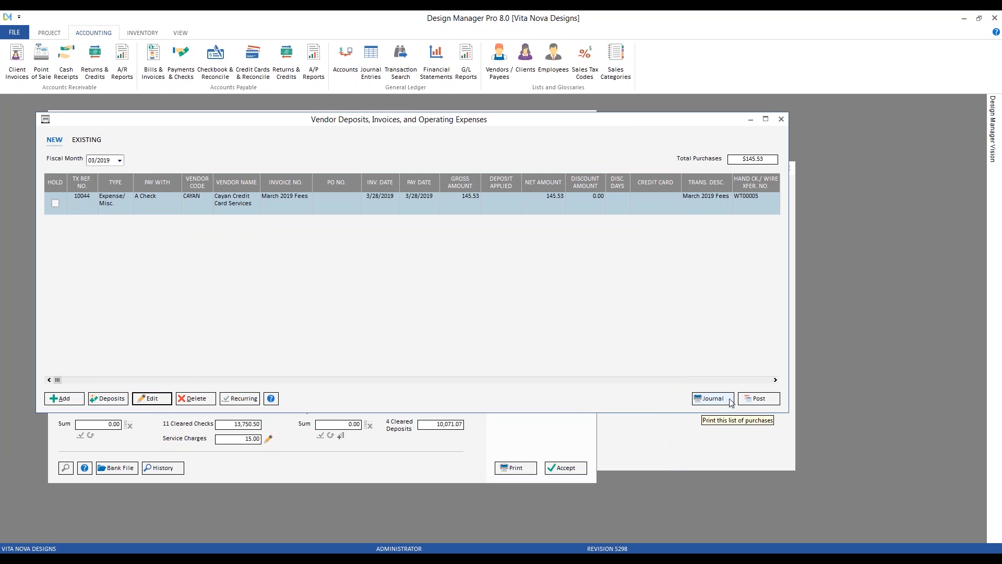
- Post the new purchases list into 03/2019 and close the vendor invoices window
{"action": "left_click", "coordinate": [762, 399]}
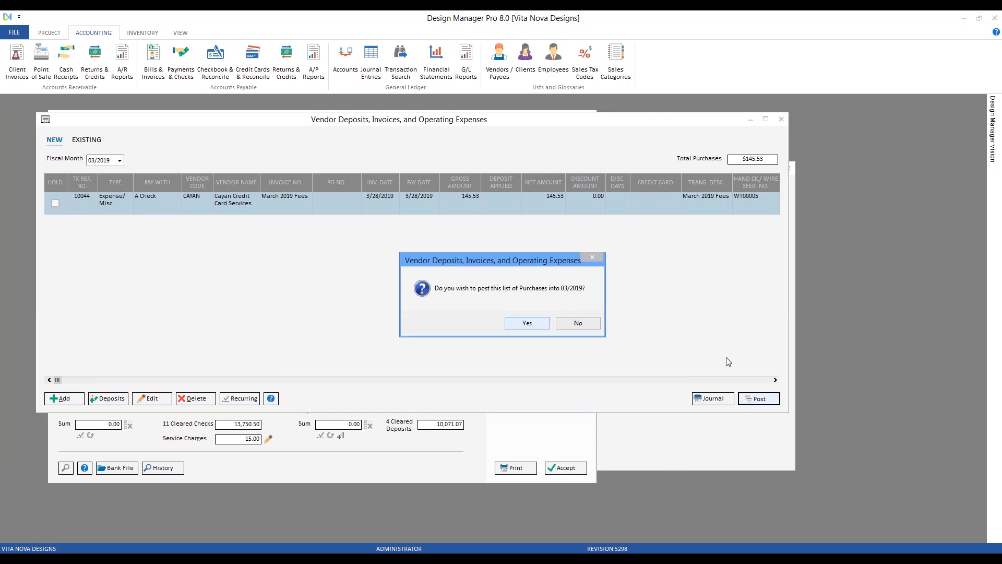
{"action": "left_click", "coordinate": [527, 323]}
{"action": "left_click", "coordinate": [781, 119]}
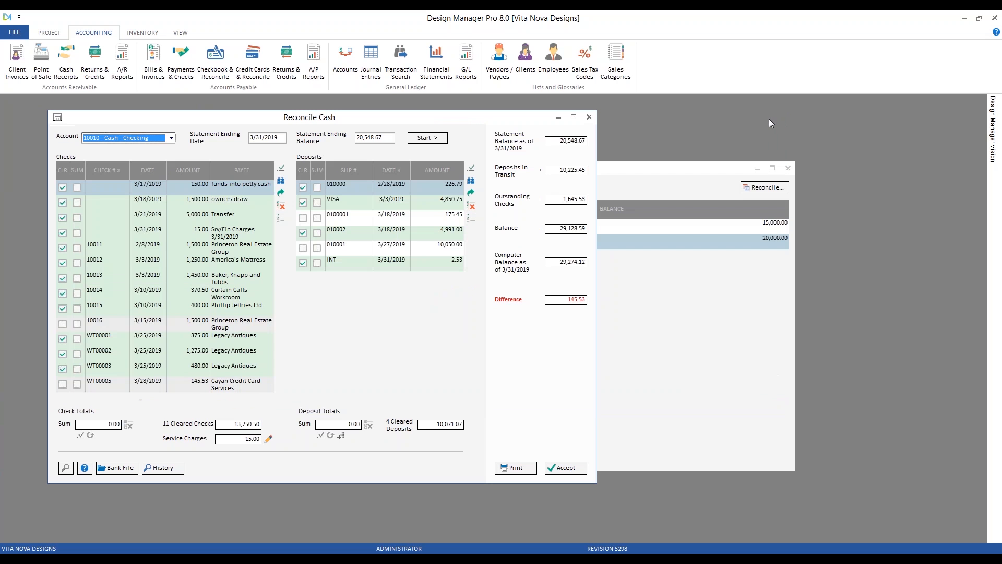
- Clear the Cayan Credit Card Services payment, highlight Credit Card Processing Fees on the bank statement in Acrobat Reader, and return to Design Manager
{"action": "left_click", "coordinate": [141, 385]}
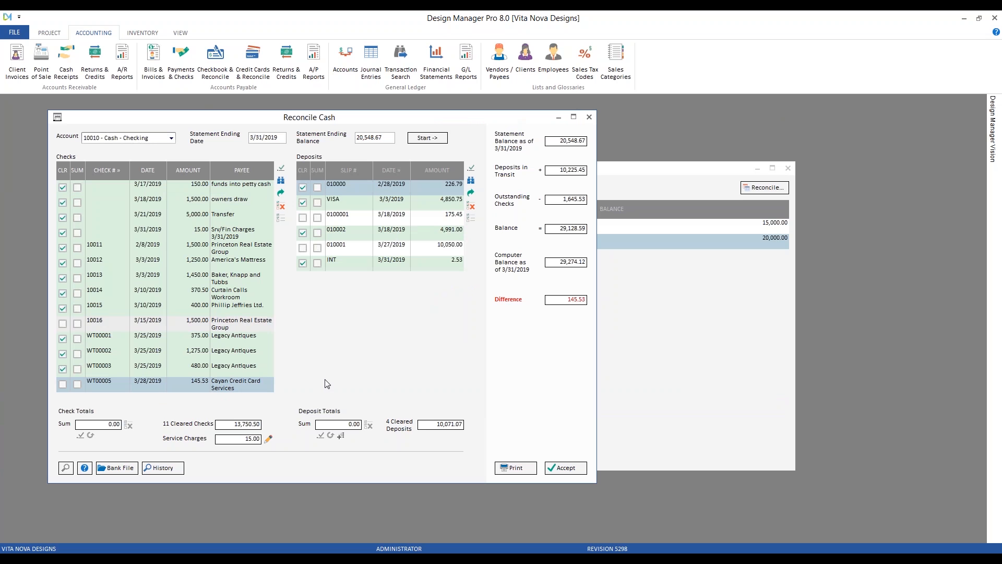
{"action": "left_click", "coordinate": [63, 384]}
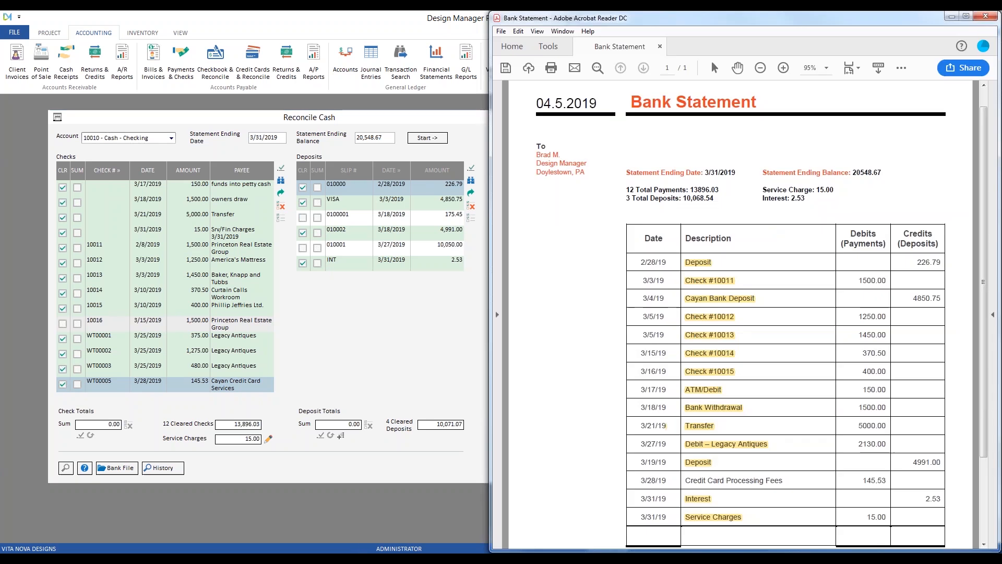
{"action": "key", "text": "alt+Tab"}
{"action": "left_click_drag", "start_coordinate": [782, 480], "coordinate": [688, 480]}
{"action": "left_click", "coordinate": [586, 359]}
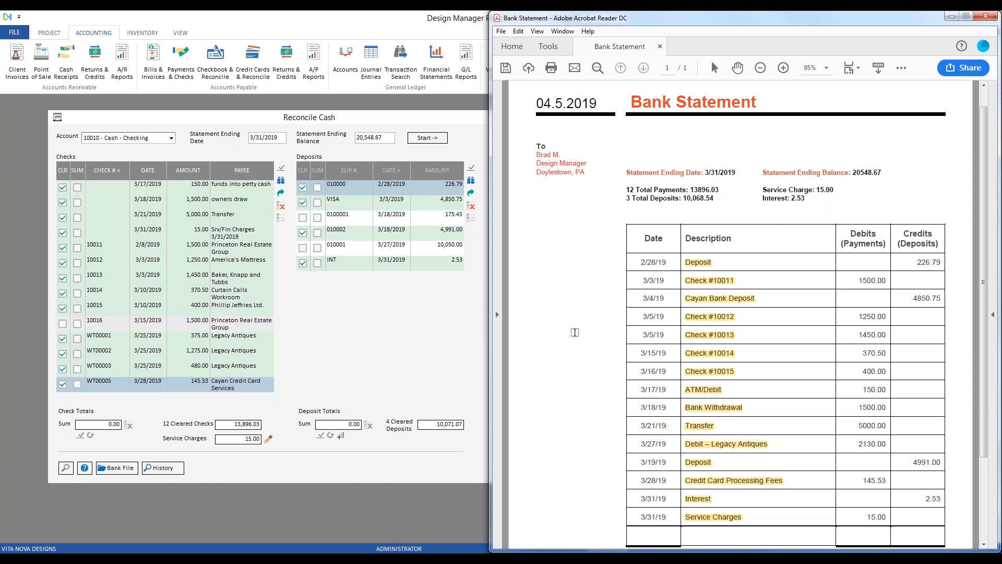
{"action": "left_click", "coordinate": [374, 124]}
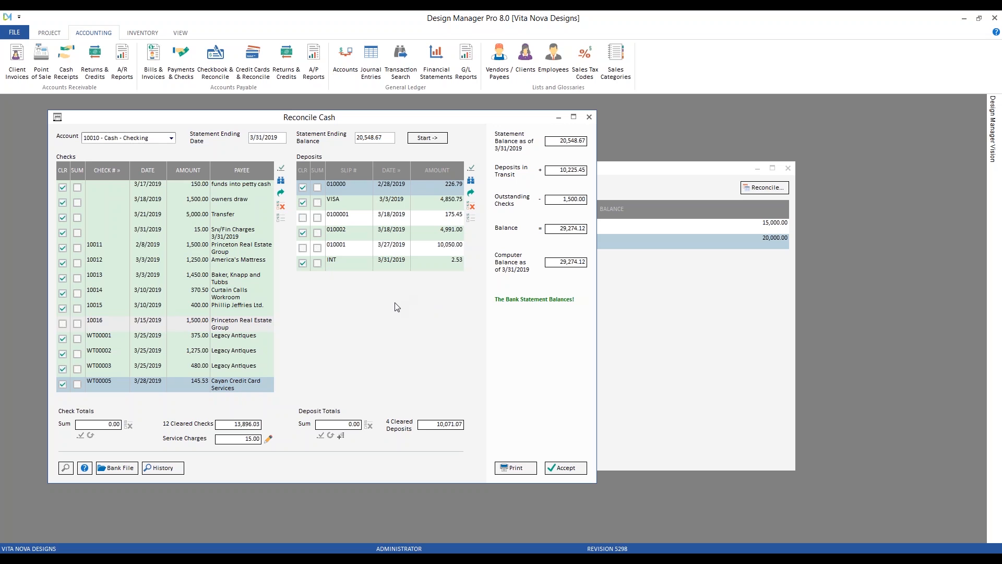
- Preview the Checkbook Reconciliation Report with Show Cleared Items set to Yes
{"action": "left_click", "coordinate": [399, 208]}
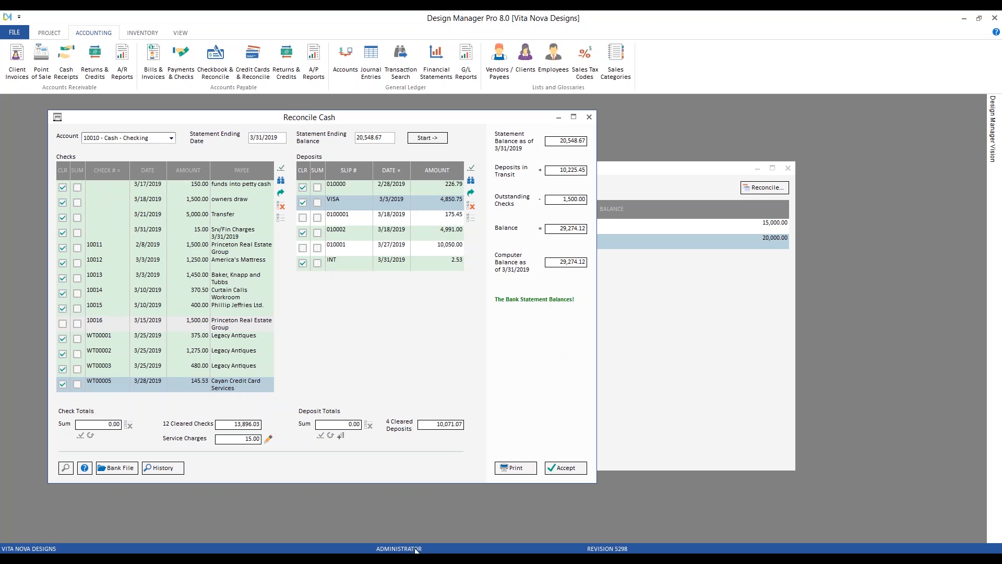
{"action": "left_click", "coordinate": [397, 512]}
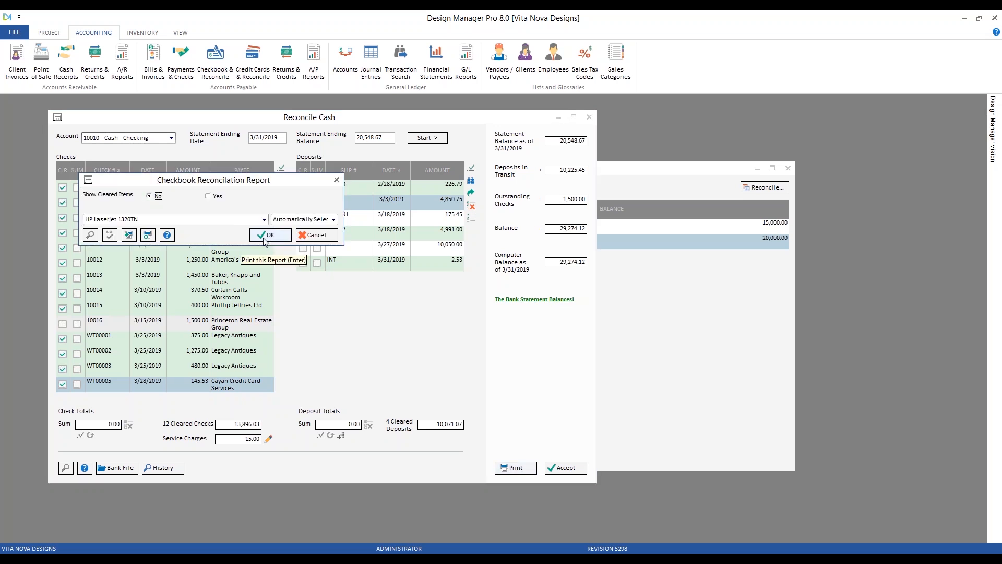
{"action": "left_click", "coordinate": [217, 196]}
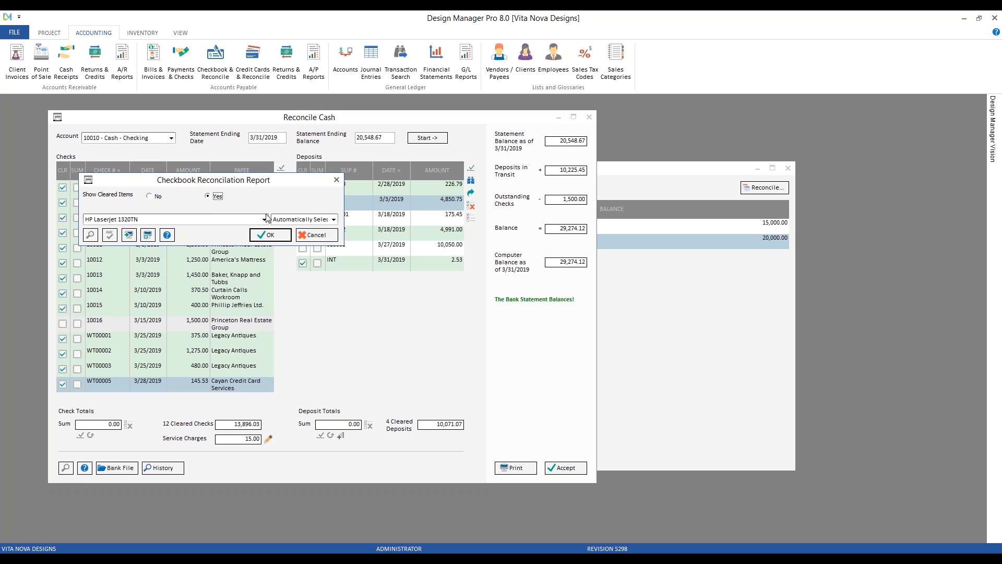
{"action": "left_click", "coordinate": [284, 240]}
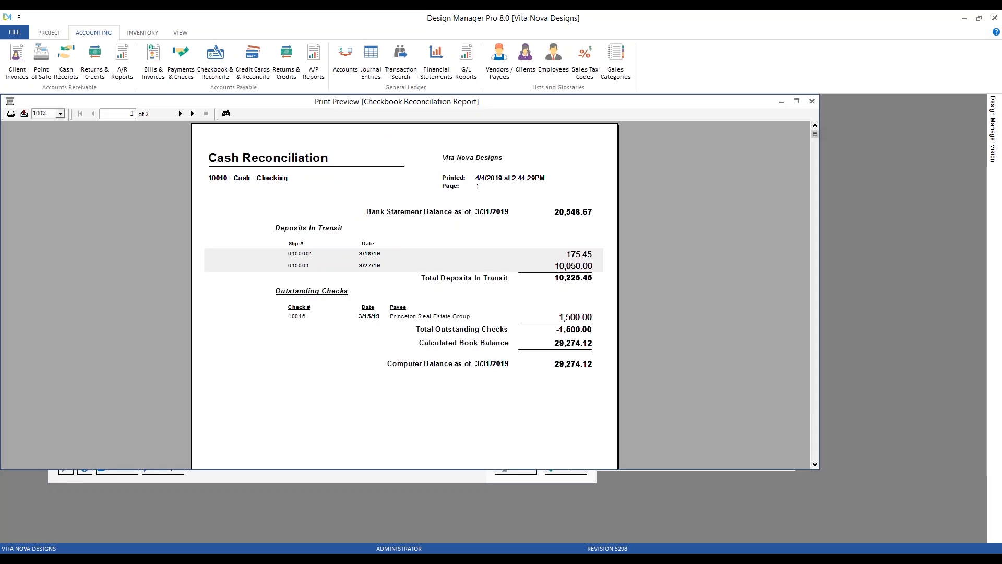
- Review the first page of the report, and the cleared deposits and checks on its second page
{"action": "scroll", "coordinate": [227, 246], "scroll_direction": "down", "scroll_amount": 5}
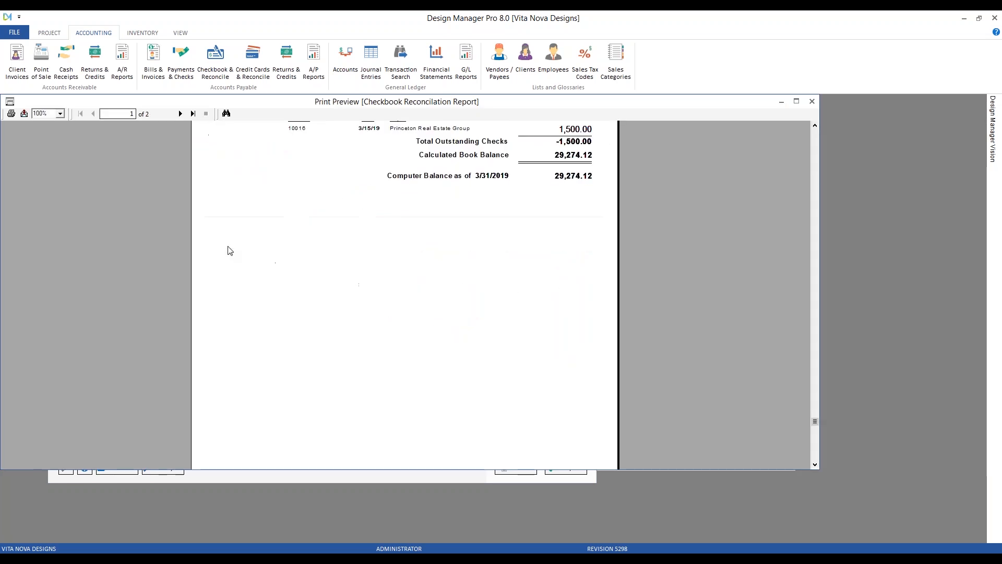
{"action": "scroll", "coordinate": [227, 251], "scroll_direction": "up", "scroll_amount": 5}
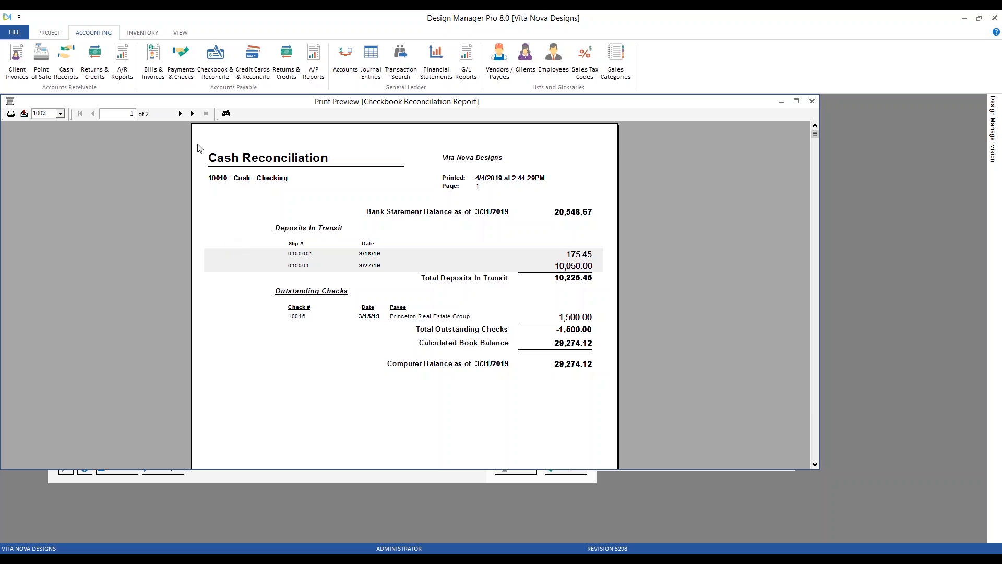
{"action": "left_click", "coordinate": [180, 114]}
{"action": "scroll", "coordinate": [437, 204], "scroll_direction": "down", "scroll_amount": 4}
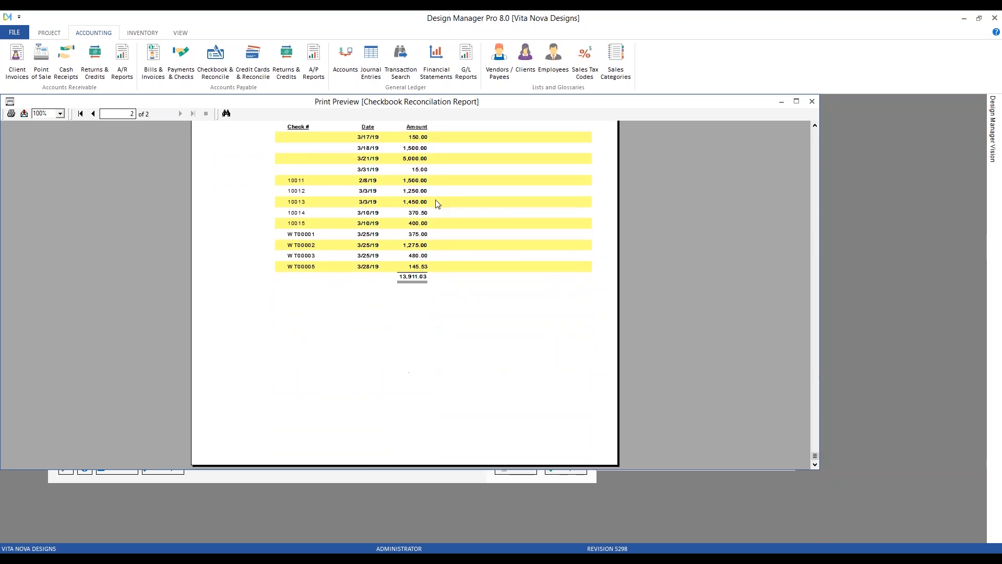
{"action": "scroll", "coordinate": [437, 204], "scroll_direction": "up", "scroll_amount": 4}
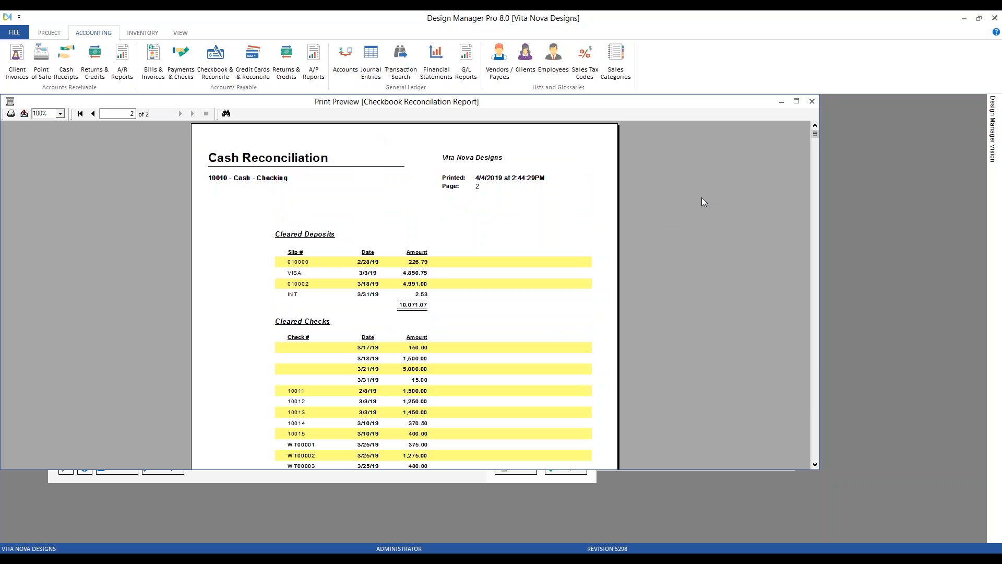
- Close the report preview and accept the 3/31/2019 checking reconciliation
{"action": "left_click", "coordinate": [812, 101]}
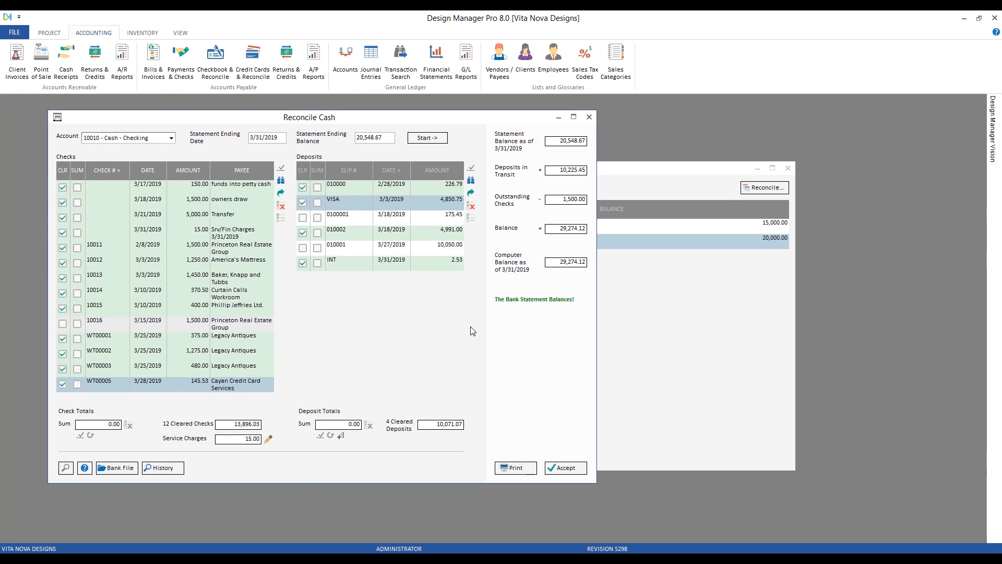
{"action": "left_click", "coordinate": [561, 468]}
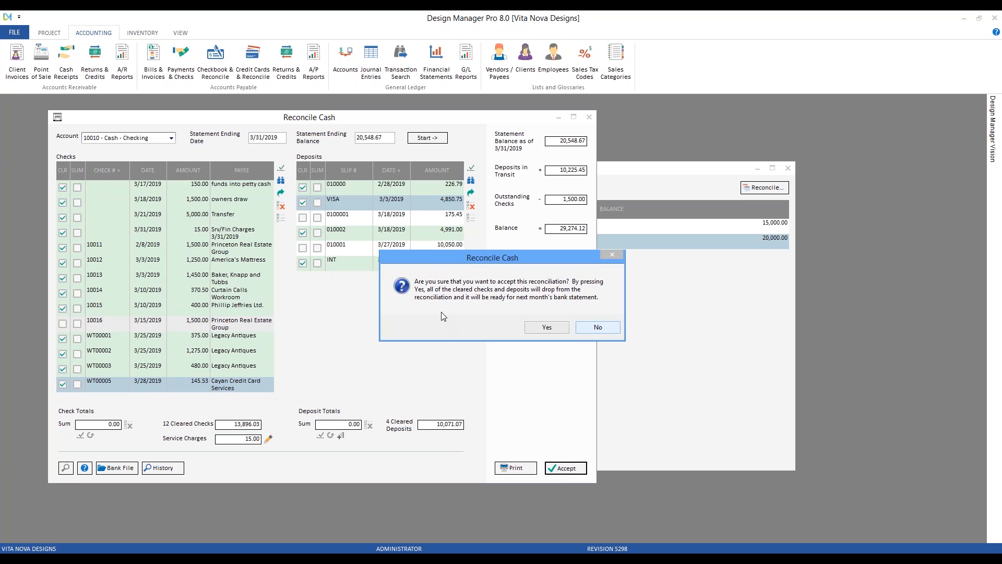
{"action": "left_click", "coordinate": [547, 327]}
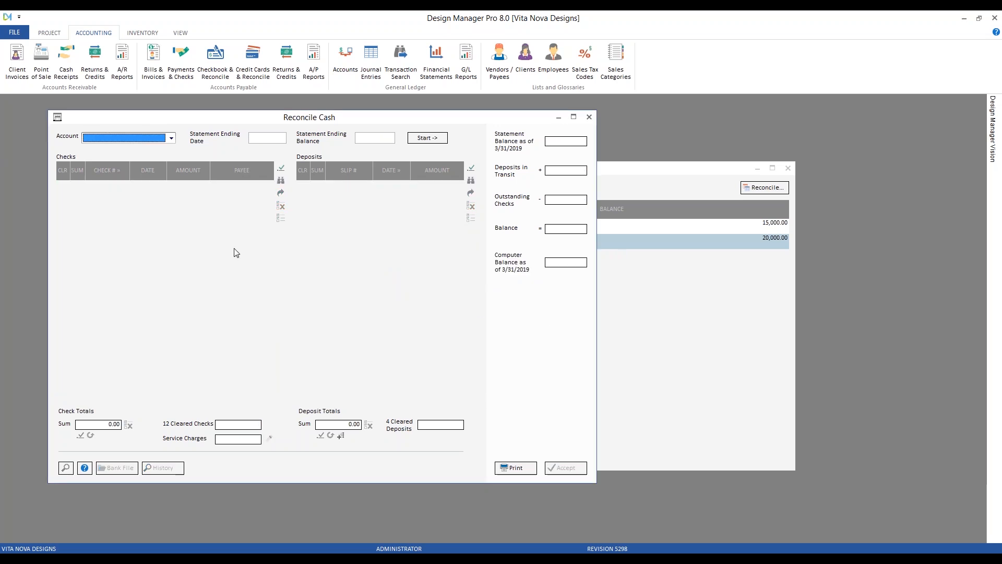
- Display the 10010 - Cash - Checking register for 03/2019 in the Checkbook to check the cleared items
{"action": "left_click", "coordinate": [640, 182]}
{"action": "left_click", "coordinate": [339, 187]}
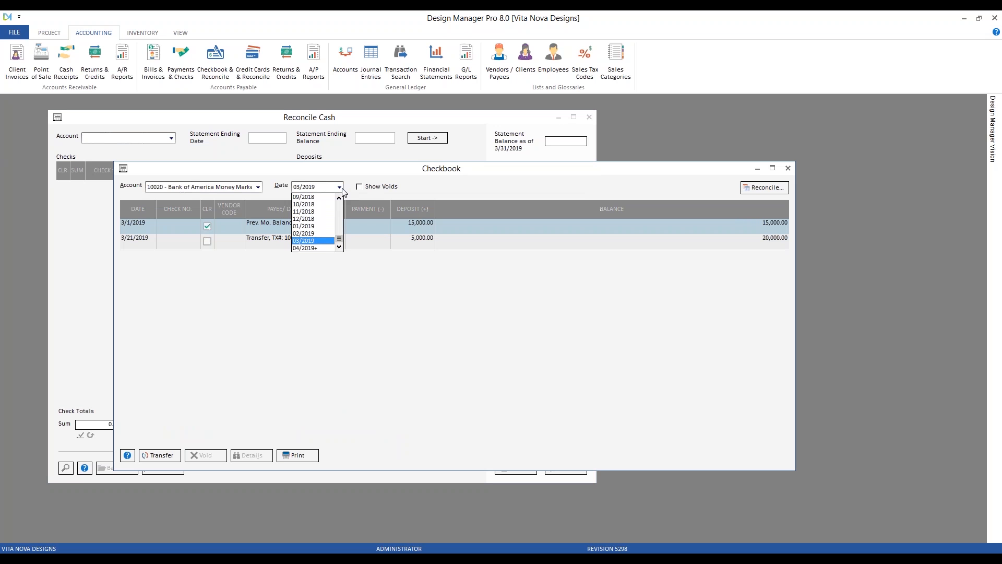
{"action": "left_click", "coordinate": [318, 186]}
{"action": "left_click", "coordinate": [259, 186]}
{"action": "left_click", "coordinate": [250, 198]}
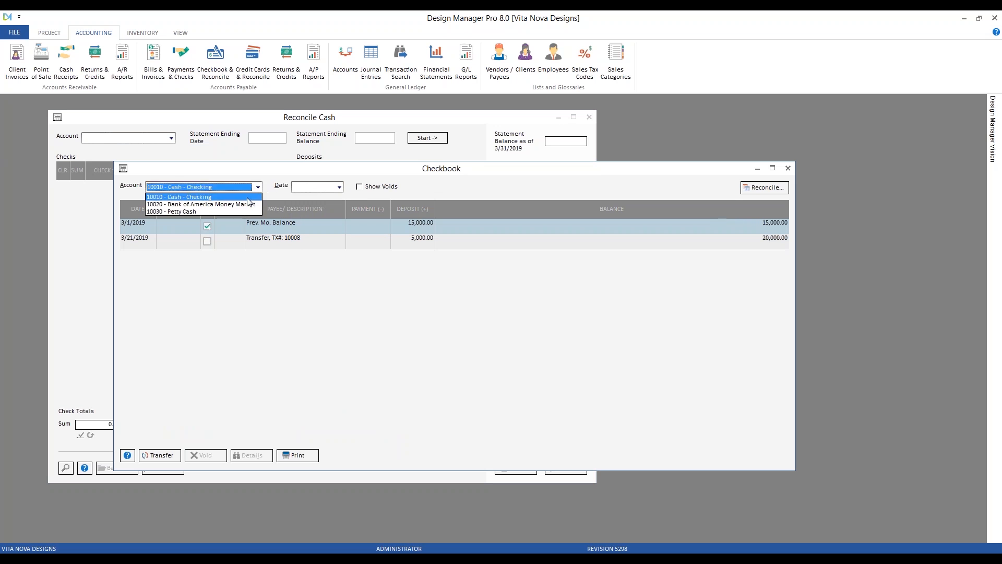
{"action": "left_click", "coordinate": [318, 190]}
{"action": "left_click", "coordinate": [315, 223]}
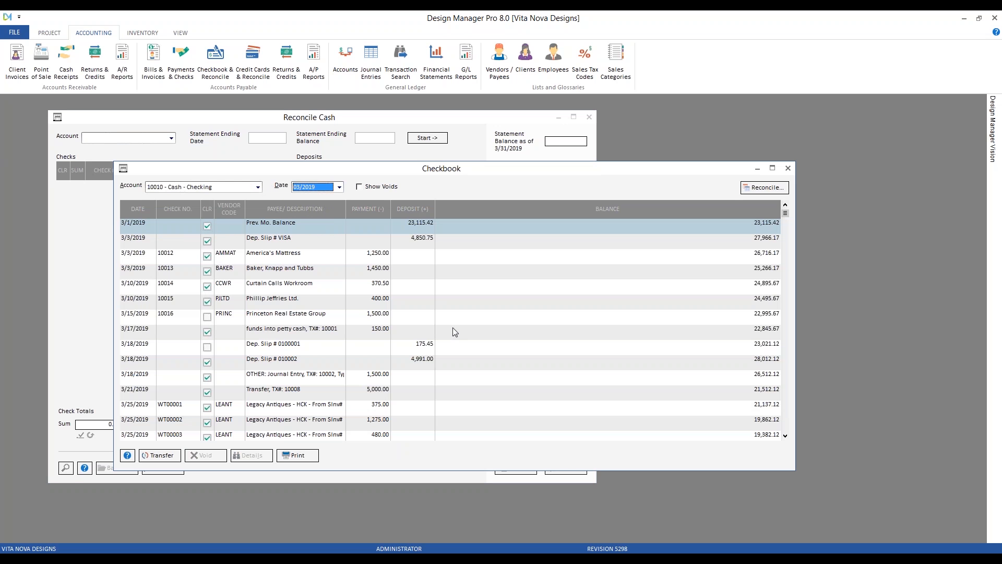
- Select 10010 - Cash - Checking in Reconcile Cash and view its reconciliation history
{"action": "left_click", "coordinate": [93, 211]}
{"action": "left_click", "coordinate": [134, 139]}
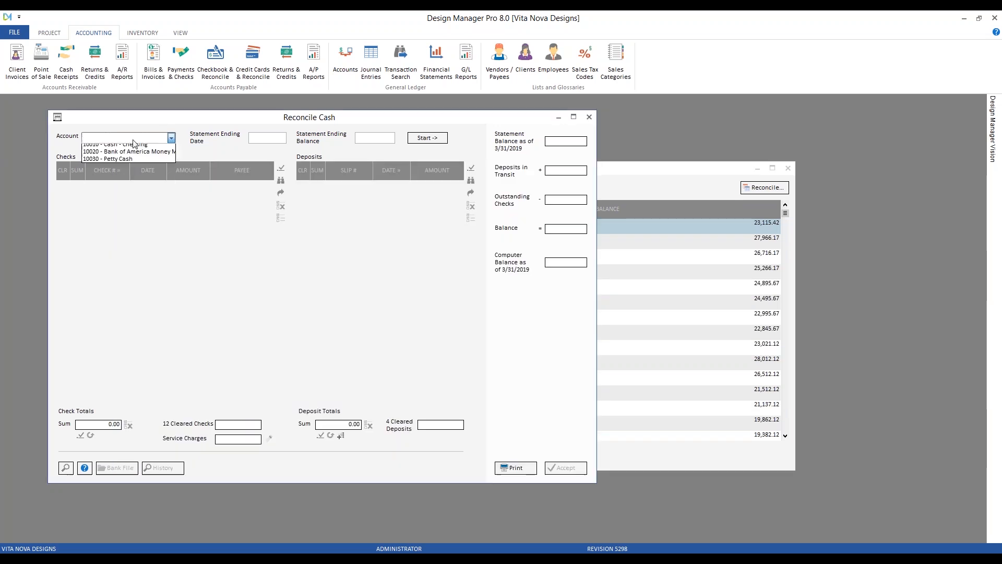
{"action": "left_click", "coordinate": [131, 148]}
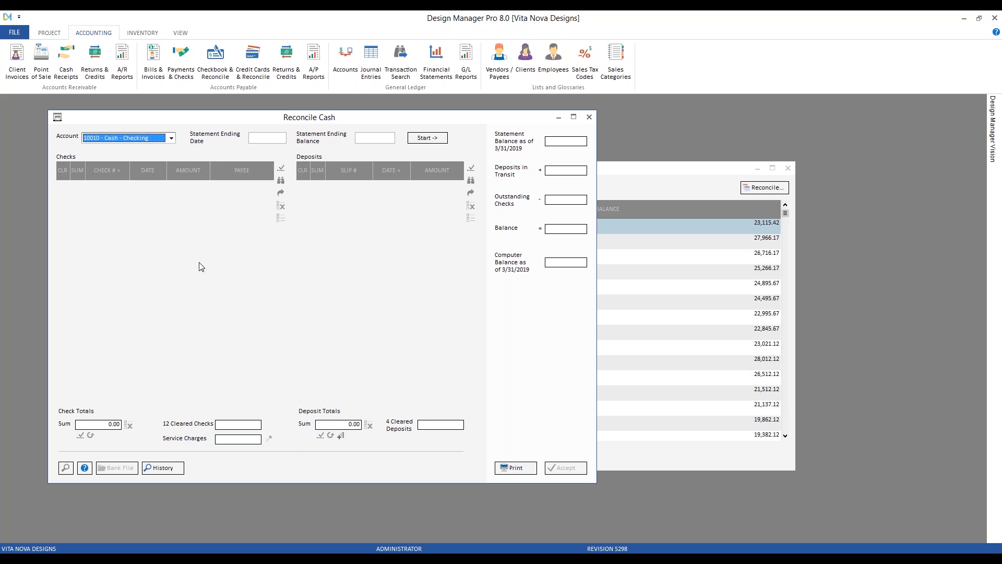
{"action": "left_click", "coordinate": [172, 475]}
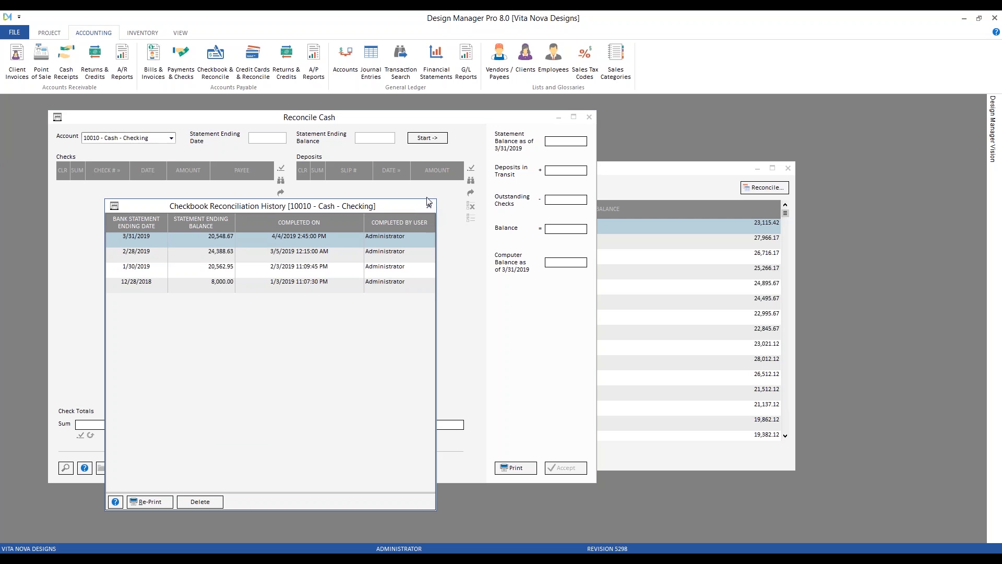
{"action": "left_click", "coordinate": [410, 158]}
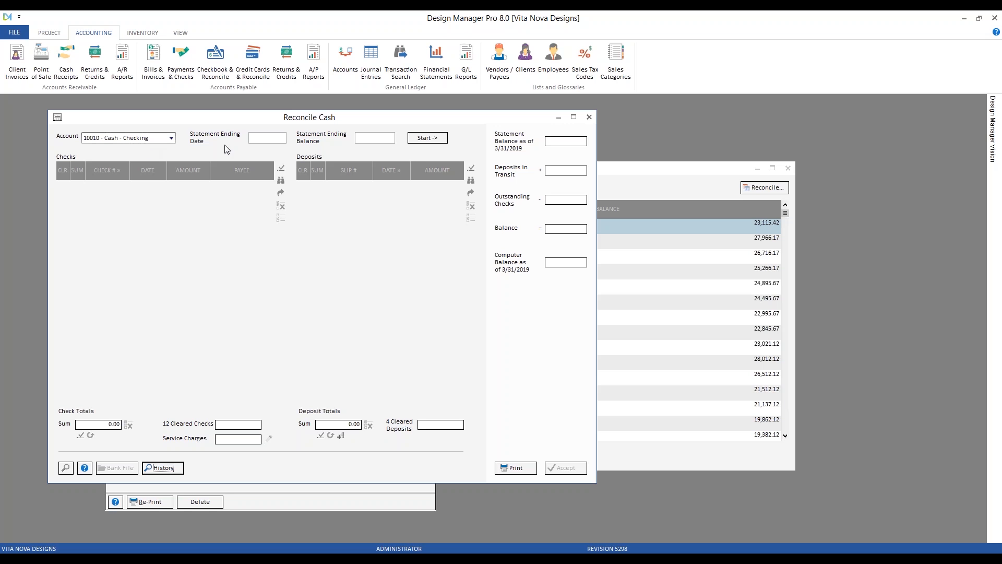
- Start a new reconciliation with statement ending date 4/30/2019 and ending balance 20,000.00
{"action": "left_click", "coordinate": [246, 141]}
{"action": "type", "text": "4 30"}
{"action": "key", "text": "Tab"}
{"action": "type", "text": "20000"}
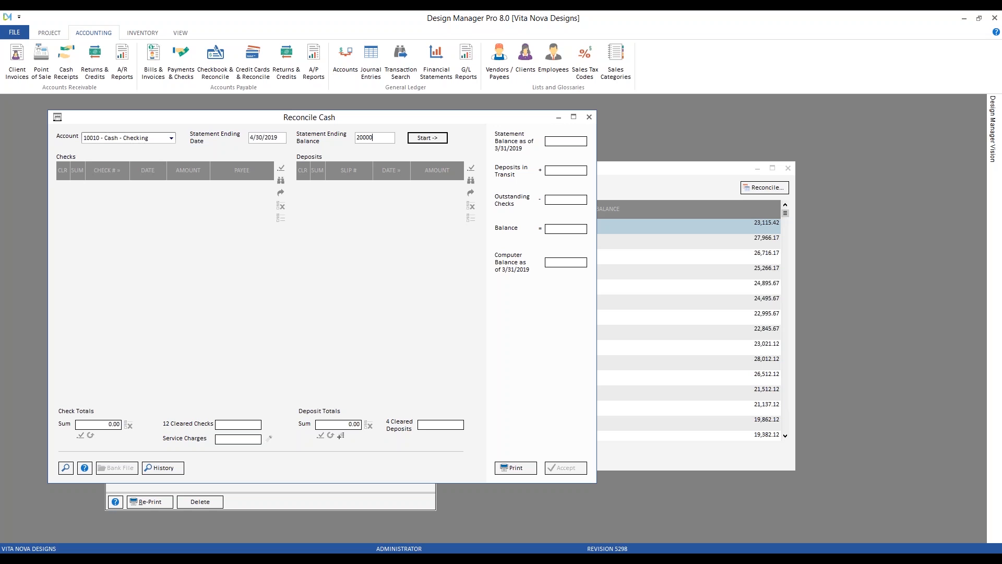
{"action": "key", "text": "Tab"}
{"action": "left_click", "coordinate": [435, 140]}
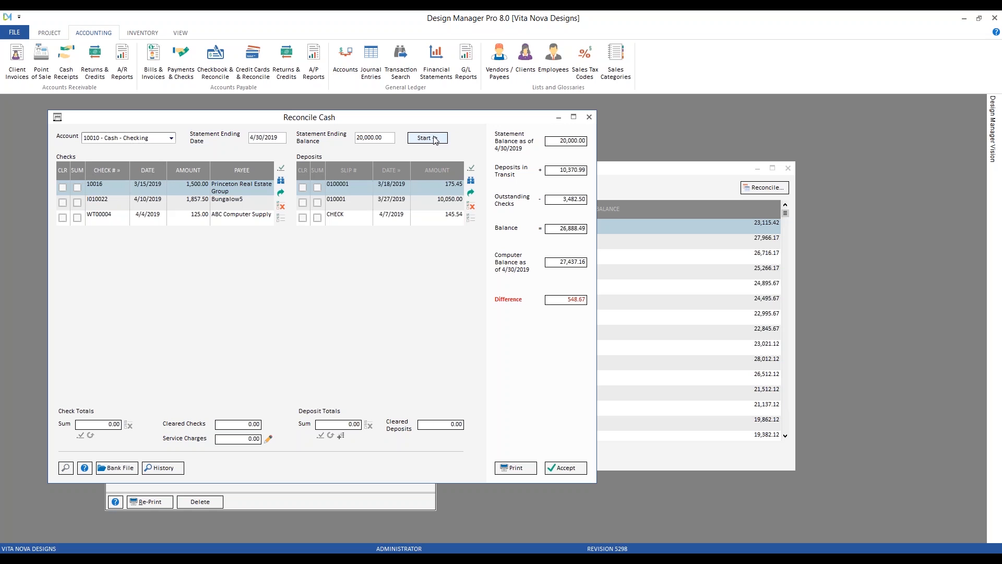
- Examine the deposit slip detail of the 4/7/2019 CHECK deposit and close it
{"action": "left_click", "coordinate": [392, 221]}
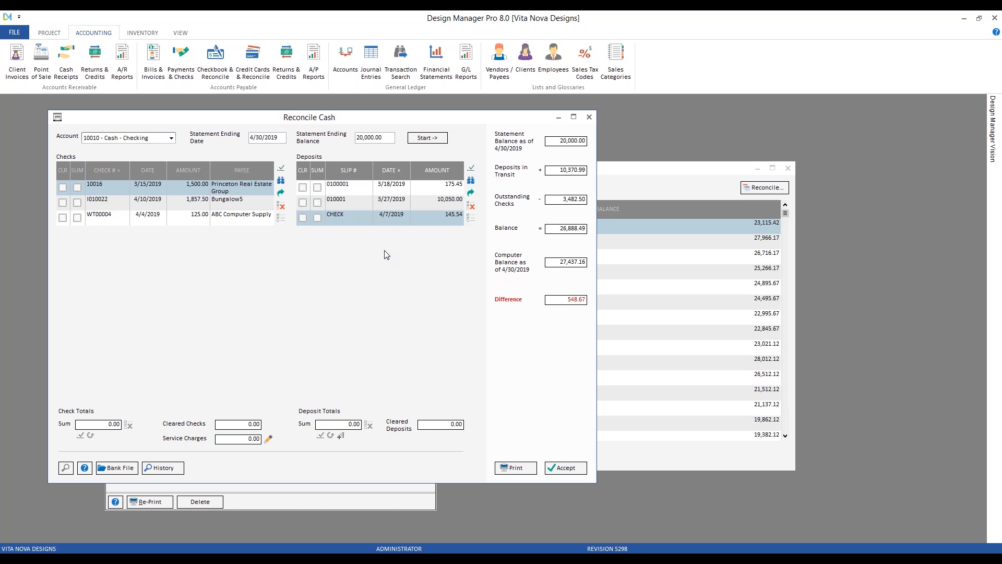
{"action": "left_click", "coordinate": [472, 190]}
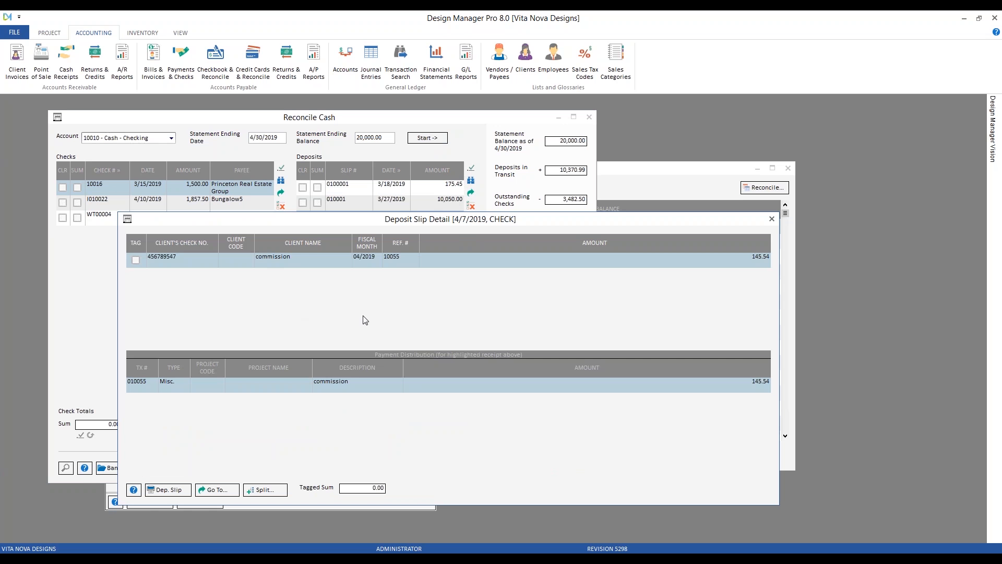
{"action": "left_click_drag", "start_coordinate": [464, 212], "coordinate": [463, 236]}
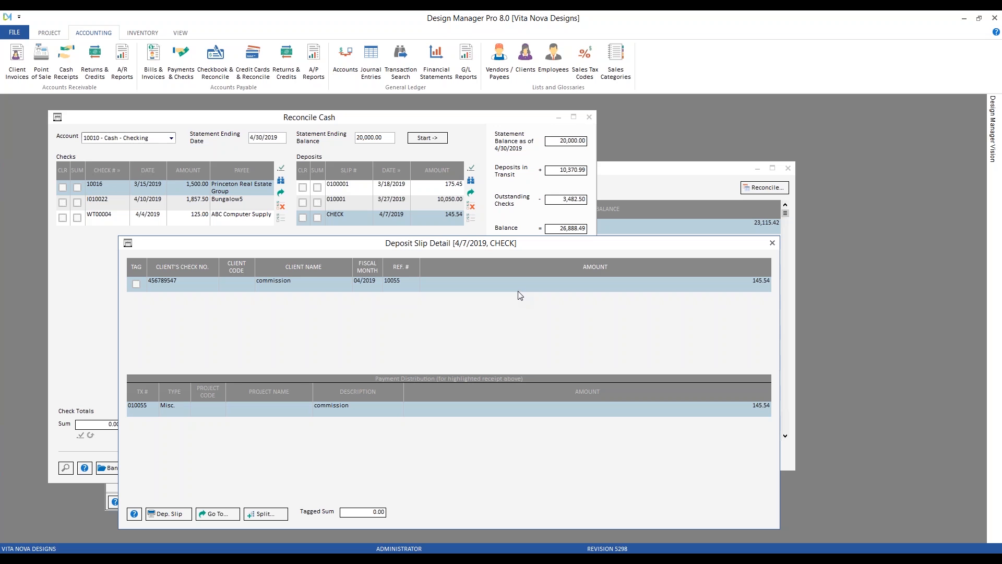
{"action": "left_click", "coordinate": [772, 243]}
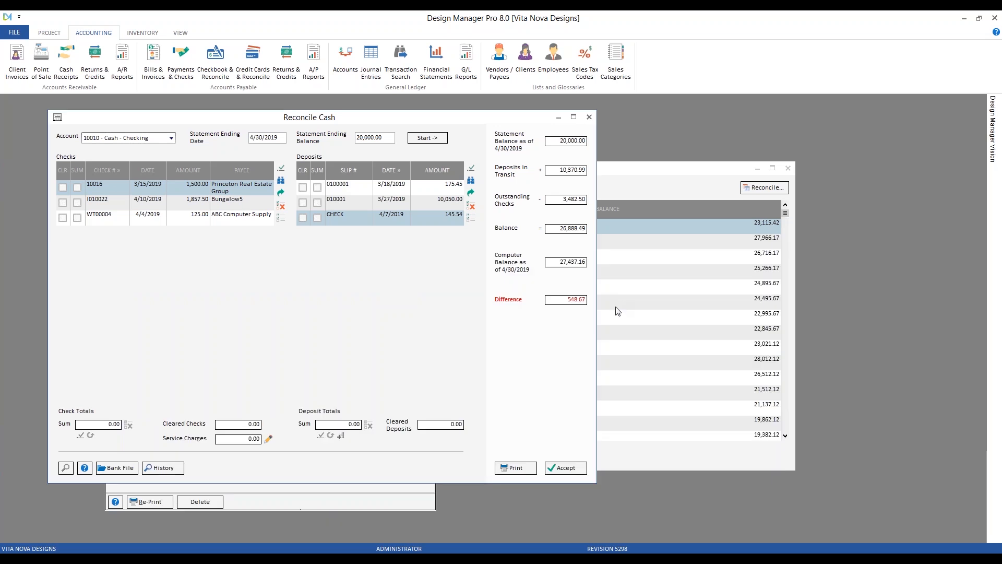
- View the 4/7/2019 CHECK deposit in the Checkbook register and return to the reconciliation
{"action": "left_click", "coordinate": [471, 195]}
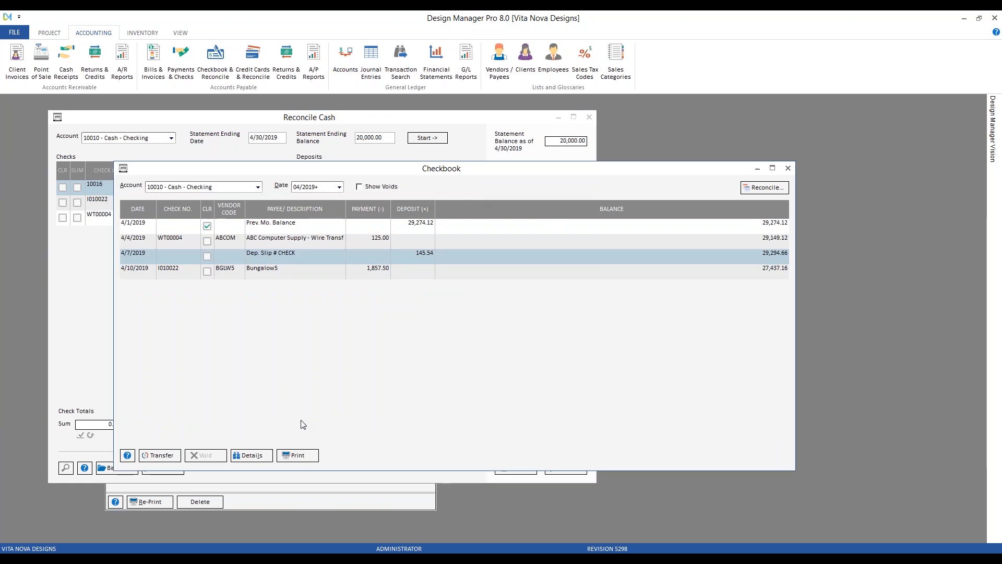
{"action": "left_click", "coordinate": [788, 168]}
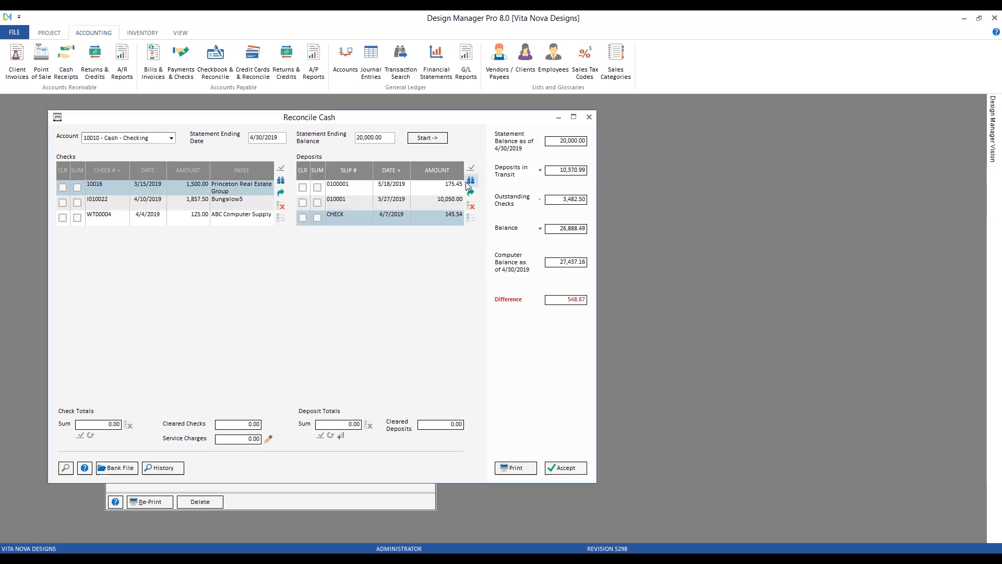
- Go to the cash receipt behind the 4/7/2019 CHECK deposit, set its amount to 154.45, and return to the reconciliation
{"action": "left_click", "coordinate": [470, 181]}
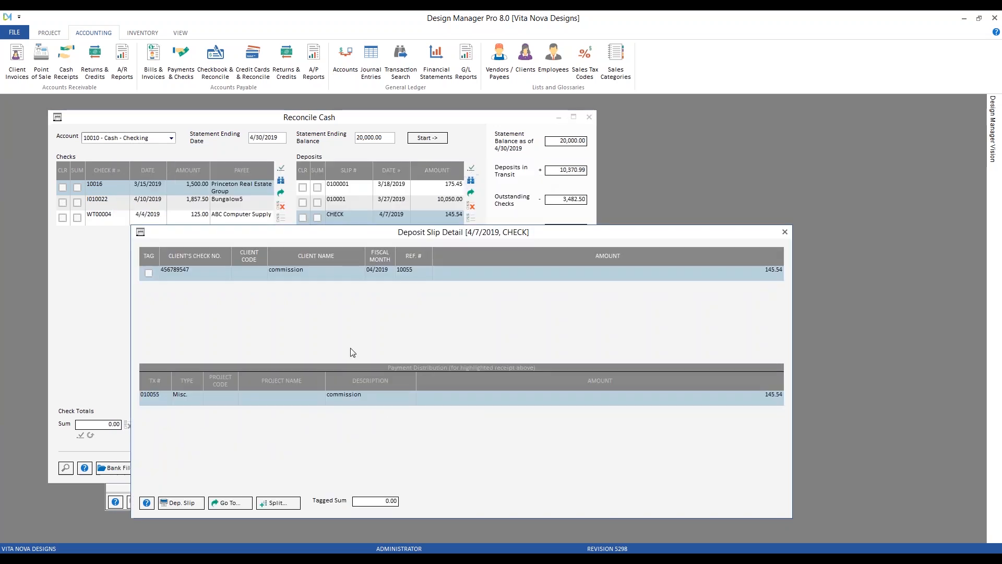
{"action": "left_click", "coordinate": [230, 502]}
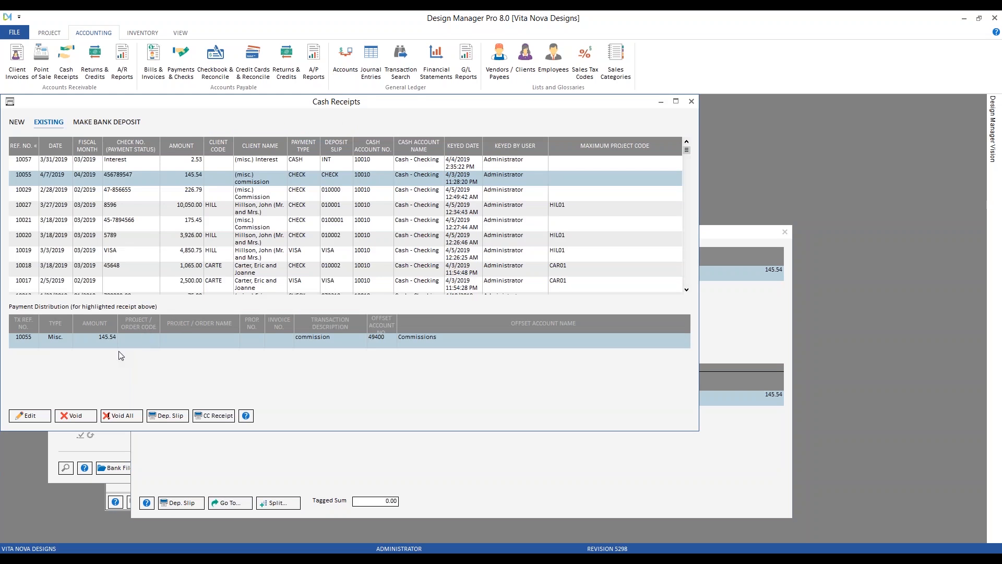
{"action": "left_click", "coordinate": [30, 415]}
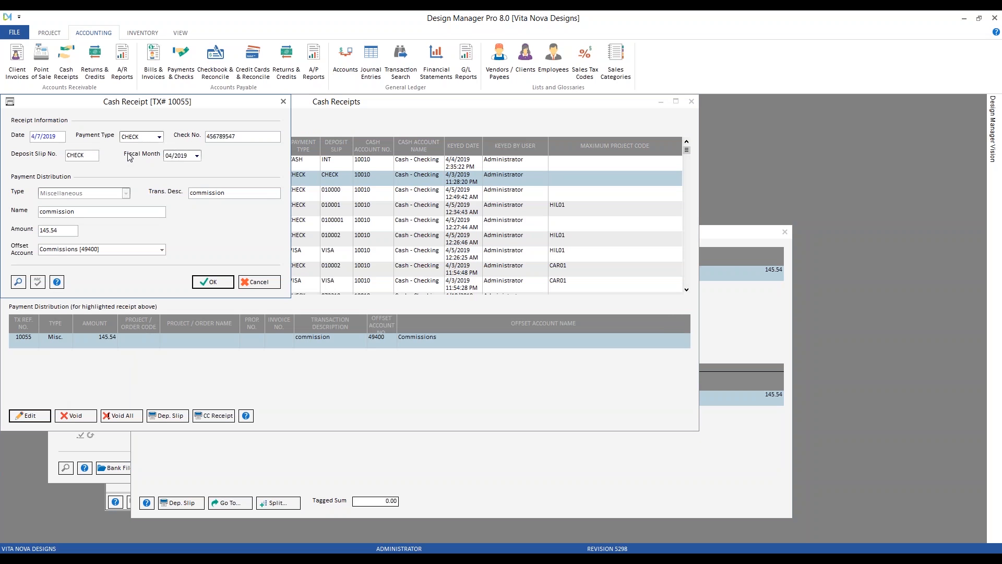
{"action": "double_click", "coordinate": [55, 231]}
{"action": "type", "text": "154.45"}
{"action": "key", "text": "Return"}
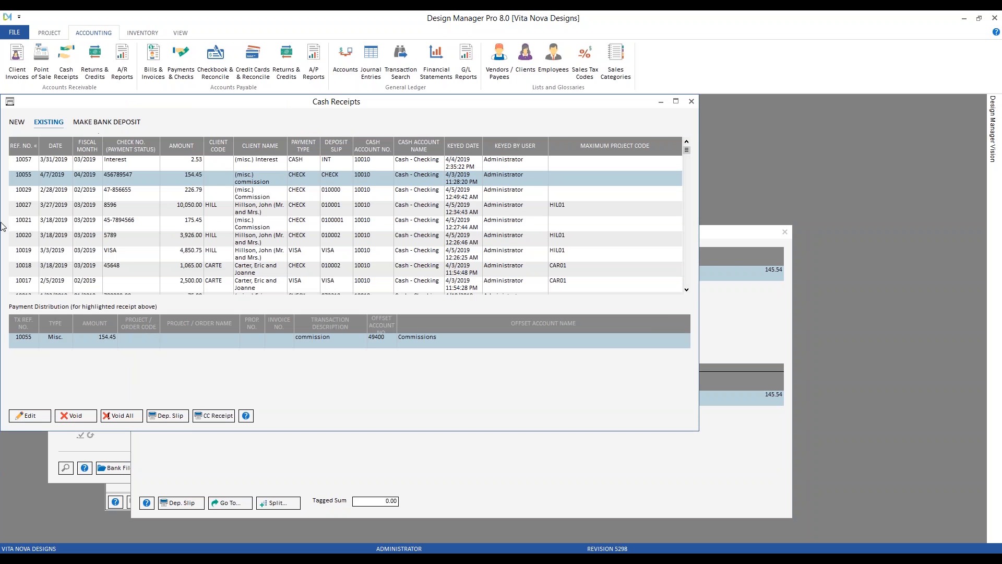
{"action": "left_click", "coordinate": [692, 101]}
{"action": "left_click", "coordinate": [785, 231]}
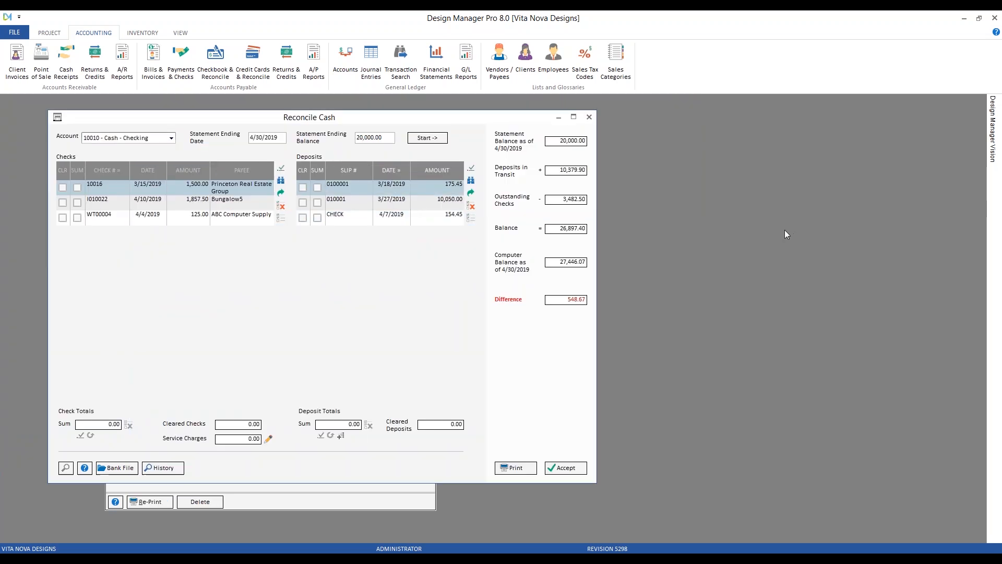
- Examine the check detail of wire transfer WT00004 to ABC Computer Supply and close it
{"action": "left_click", "coordinate": [409, 222]}
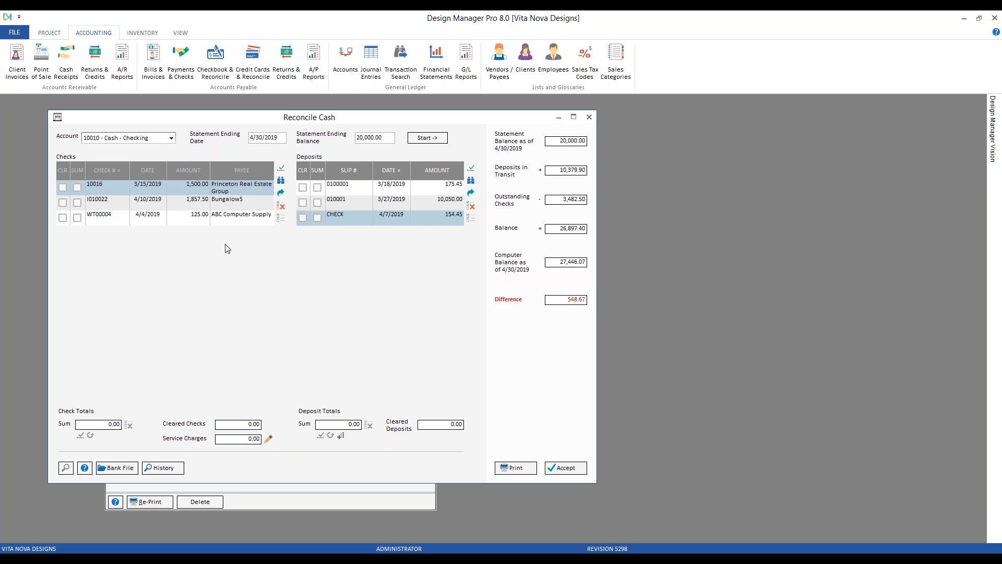
{"action": "left_click", "coordinate": [193, 221]}
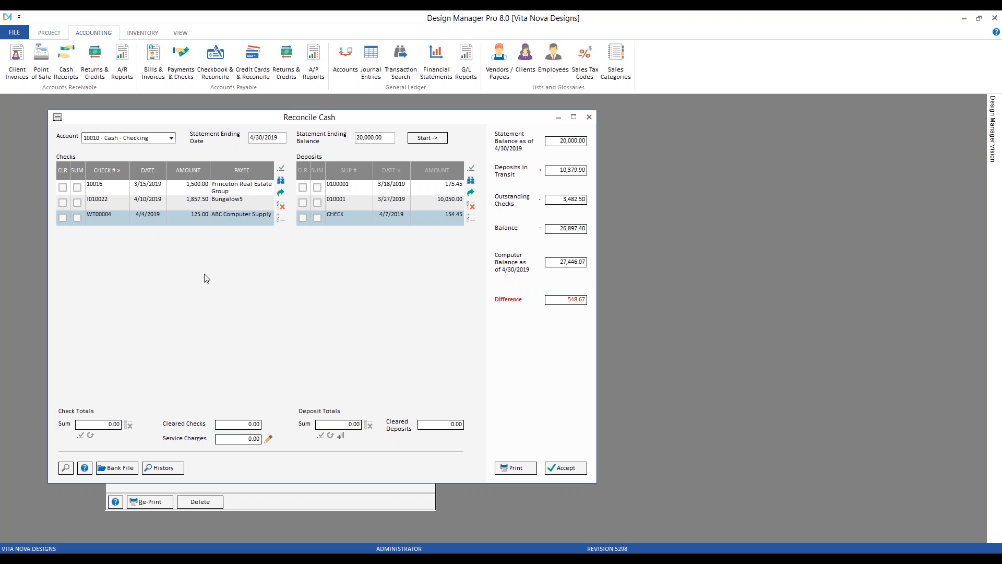
{"action": "left_click", "coordinate": [284, 184]}
{"action": "left_click_drag", "start_coordinate": [195, 114], "coordinate": [260, 196]}
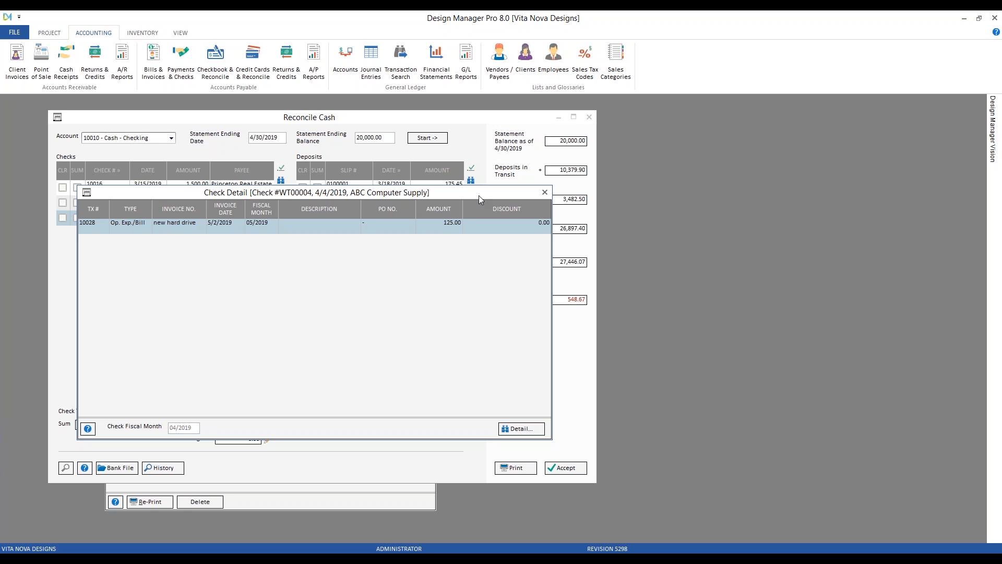
{"action": "left_click", "coordinate": [545, 193]}
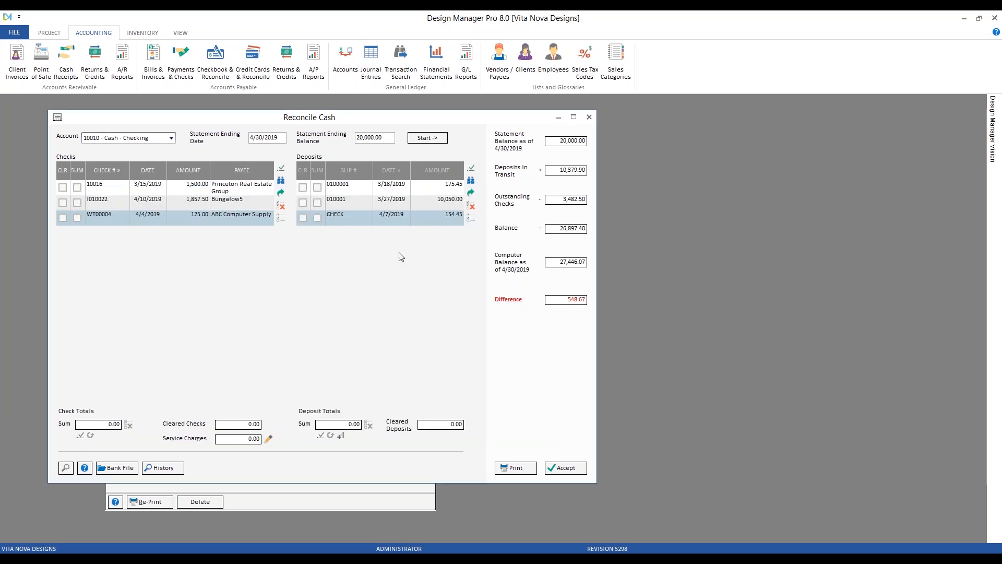
- Void wire transfer WT00004 to ABC Computer Supply from the Checkbook in fiscal month 04/2019
{"action": "left_click", "coordinate": [283, 192]}
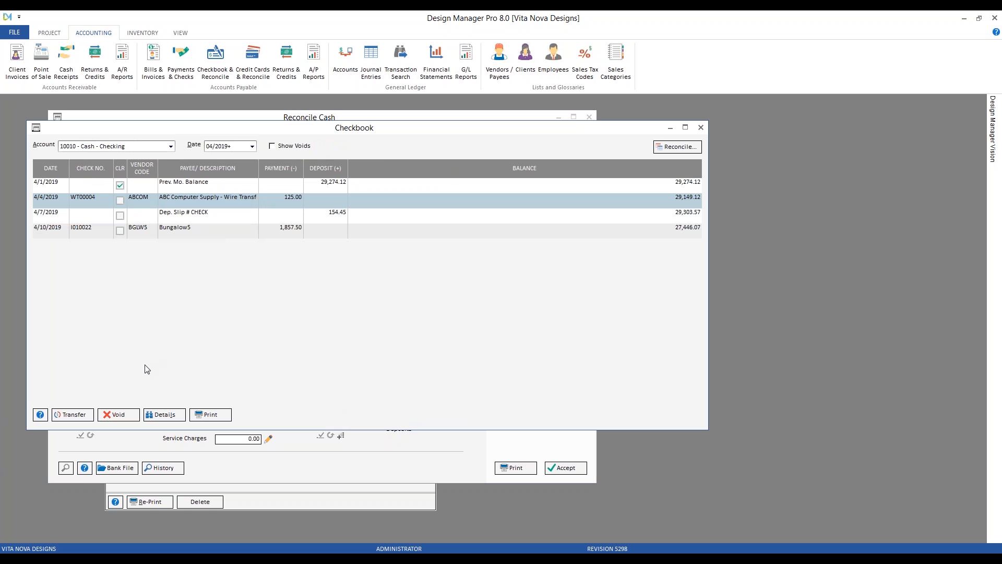
{"action": "left_click", "coordinate": [114, 416]}
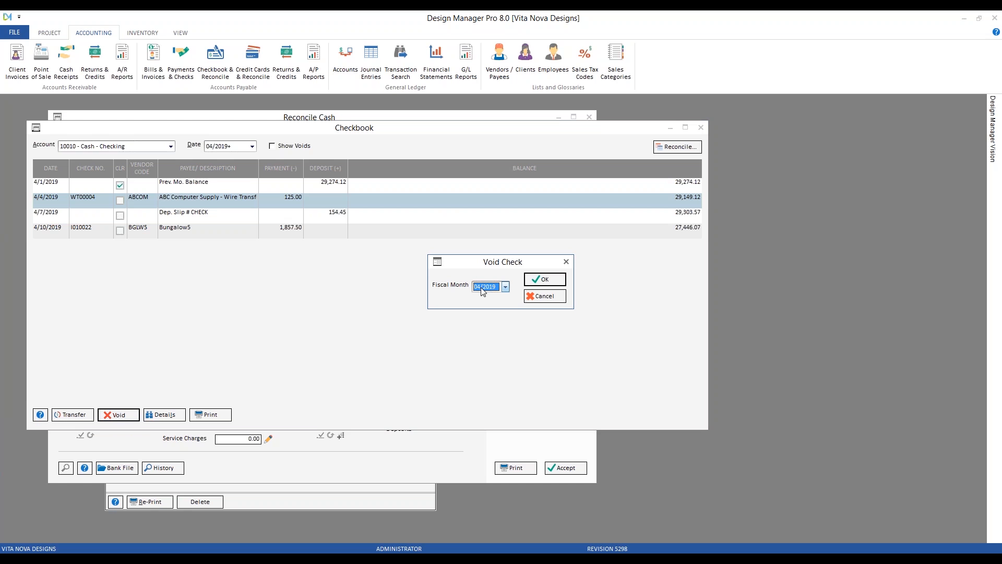
{"action": "left_click", "coordinate": [553, 284]}
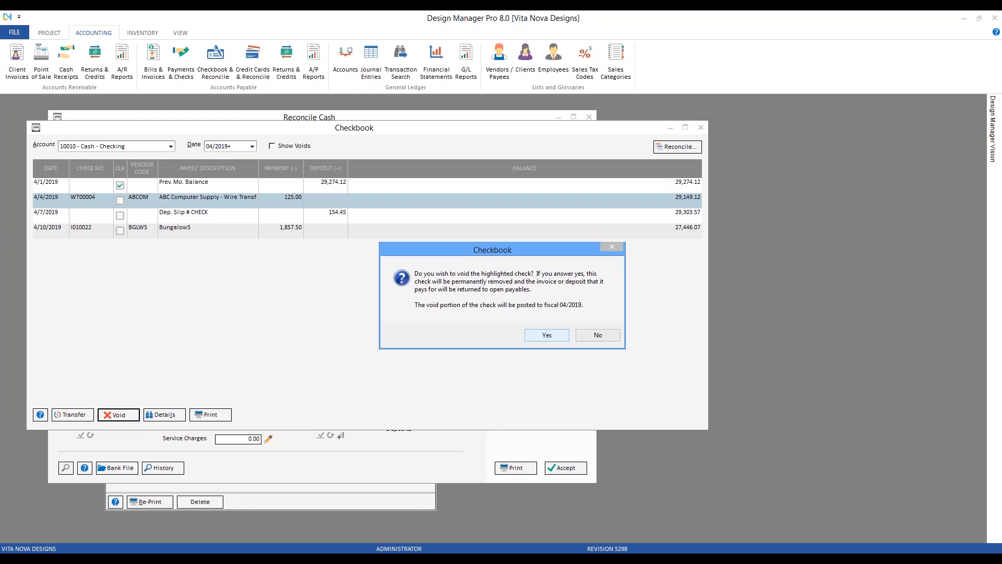
{"action": "left_click", "coordinate": [547, 335]}
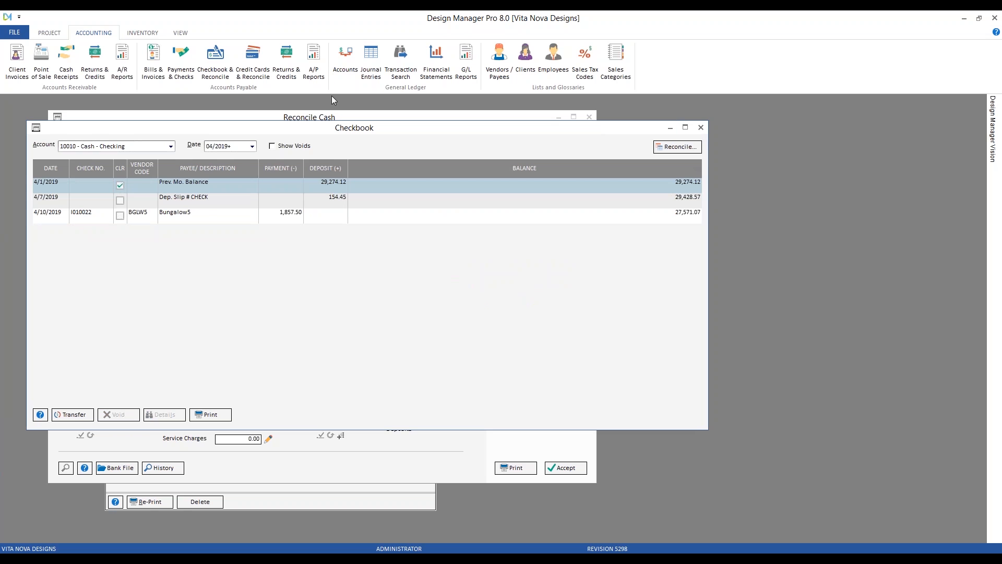
- Pay ABC Computer Supply's new hard drive invoice by wire transfer dated 5/2/2019, fiscal month 05/2019, from 10010 - Cash - Checking, and return to Reconcile Cash
{"action": "left_click", "coordinate": [182, 61]}
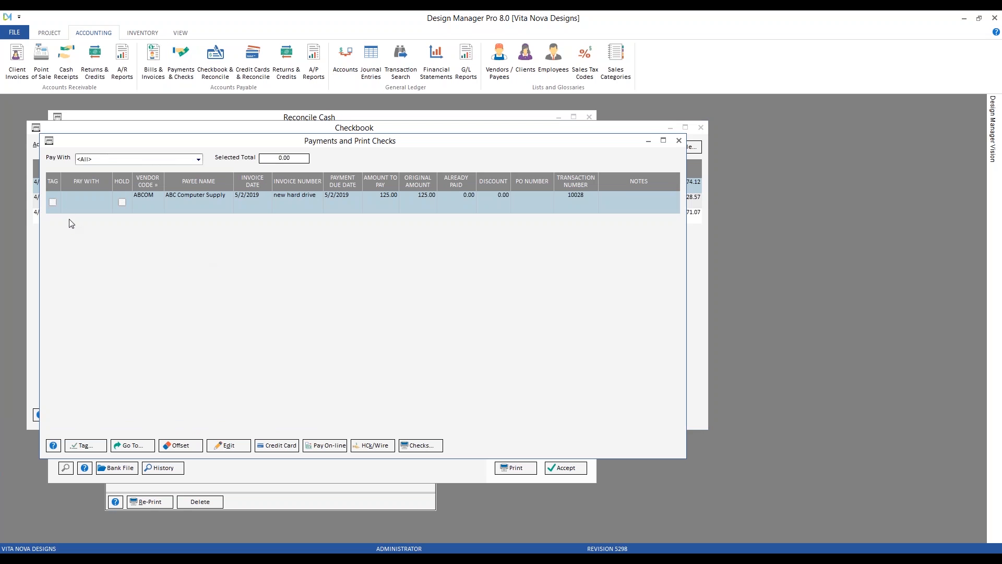
{"action": "left_click", "coordinate": [53, 202]}
{"action": "left_click", "coordinate": [373, 445]}
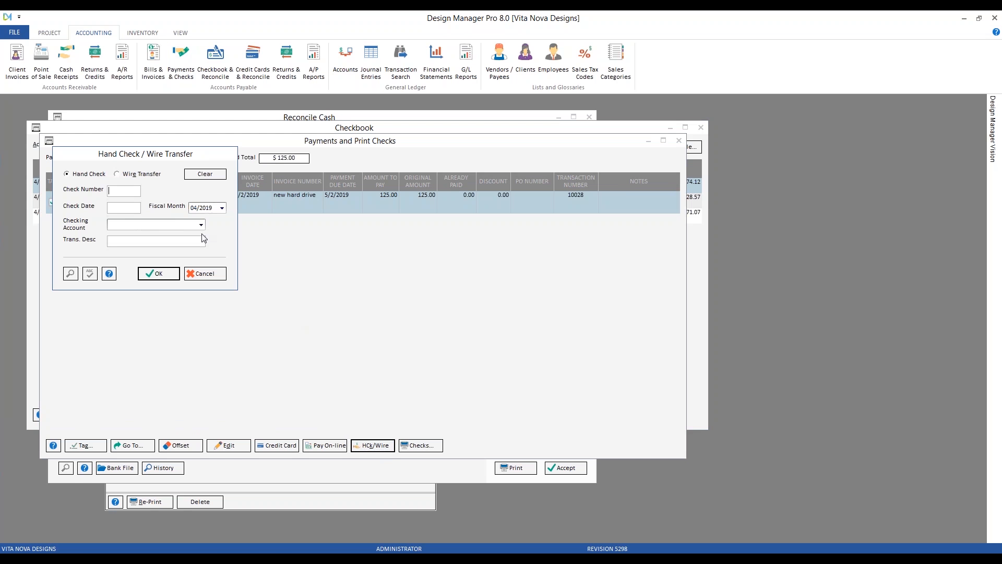
{"action": "left_click", "coordinate": [134, 174]}
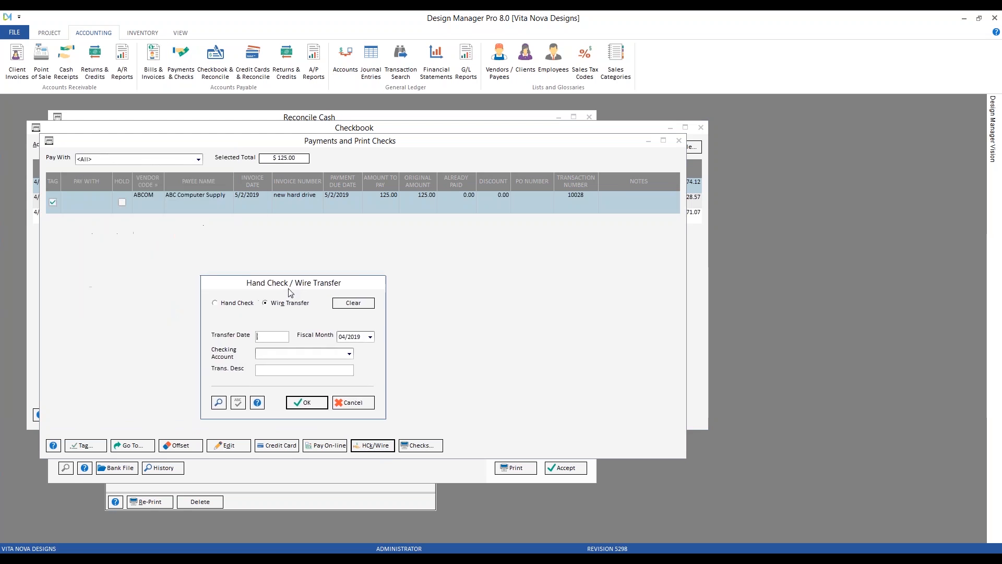
{"action": "type", "text": "5 2"}
{"action": "key", "text": "Tab"}
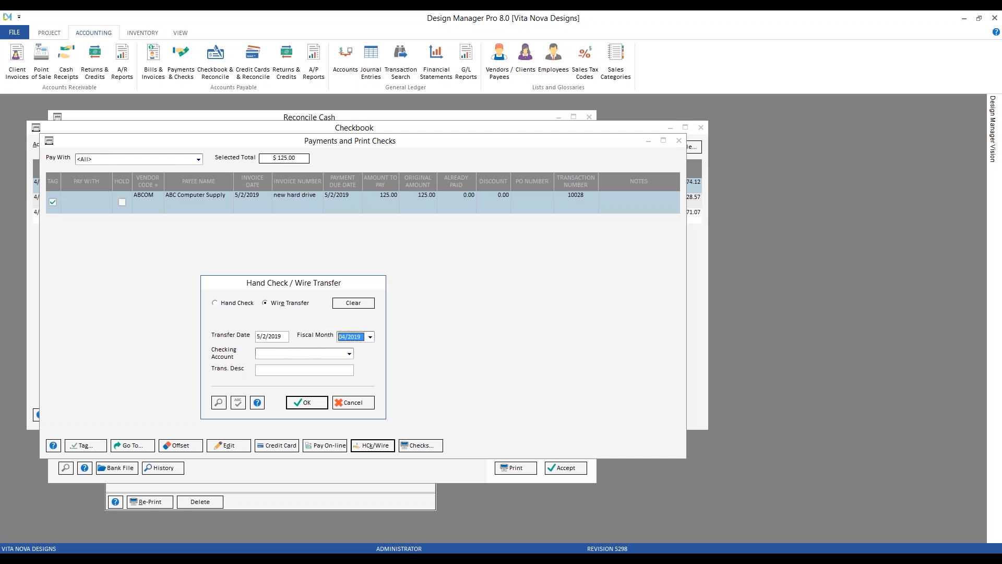
{"action": "key", "text": "Tab"}
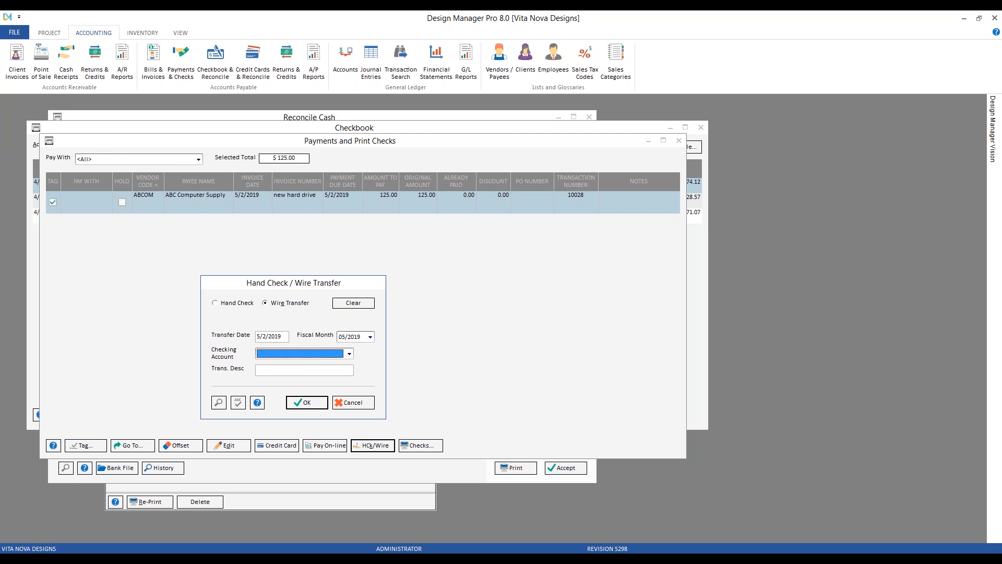
{"action": "key", "text": "Down"}
{"action": "key", "text": "Return"}
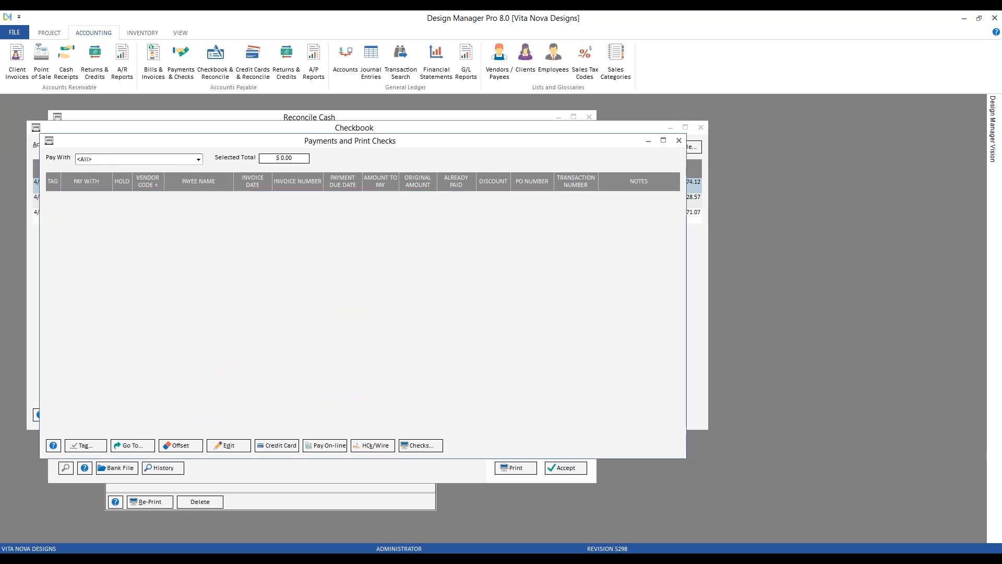
{"action": "left_click", "coordinate": [679, 141]}
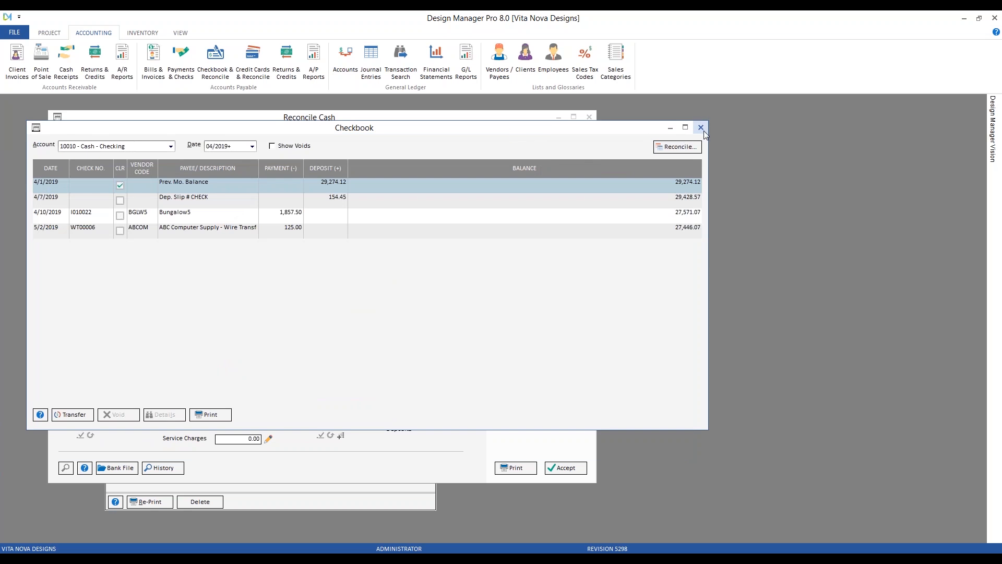
{"action": "left_click", "coordinate": [524, 117]}
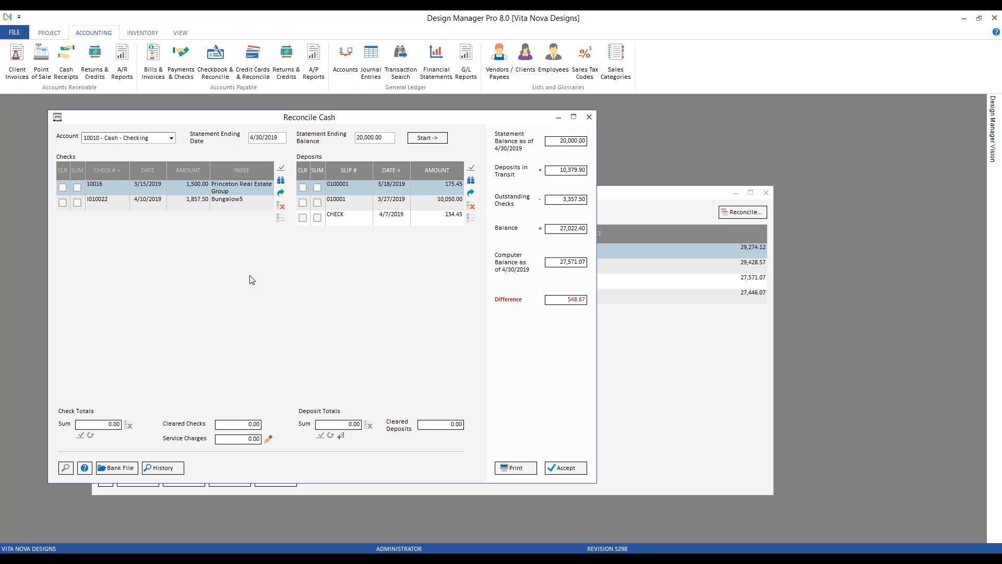
- Add an Expense / Bill / Misc. entry for vendor NRG with invoice number and description april electric, dated and due 4/21/2019
{"action": "left_click", "coordinate": [153, 63]}
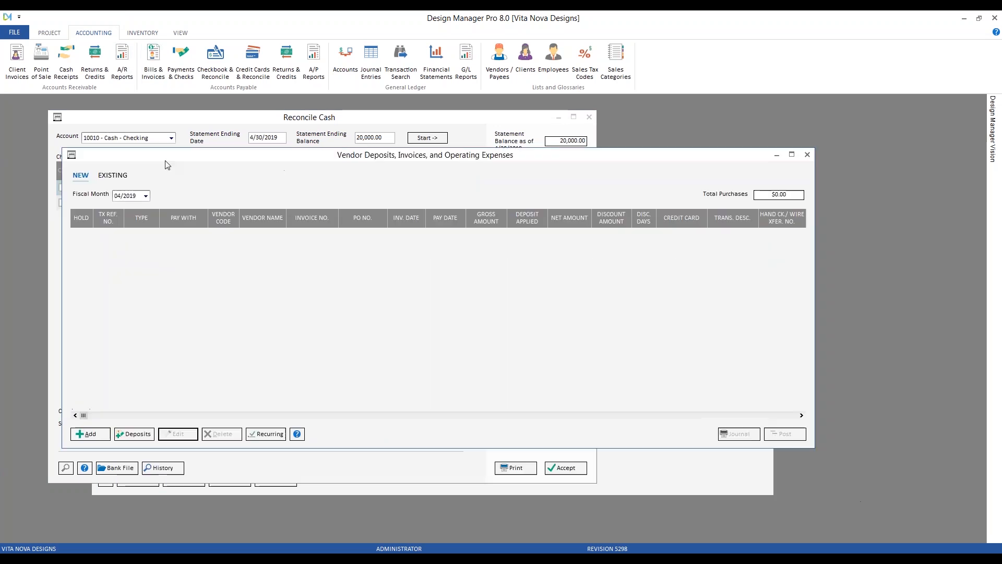
{"action": "left_click", "coordinate": [97, 433]}
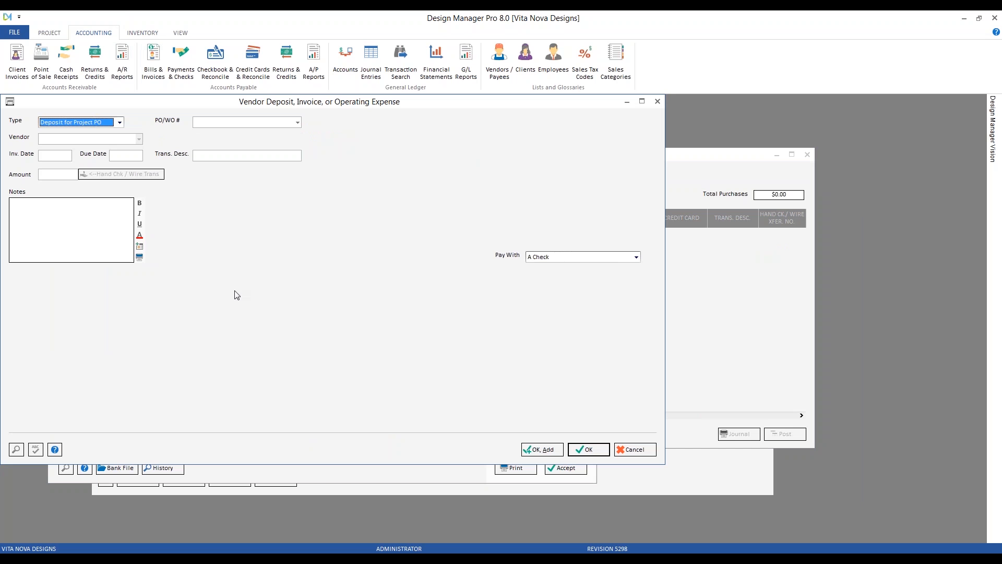
{"action": "key", "text": "Down"}
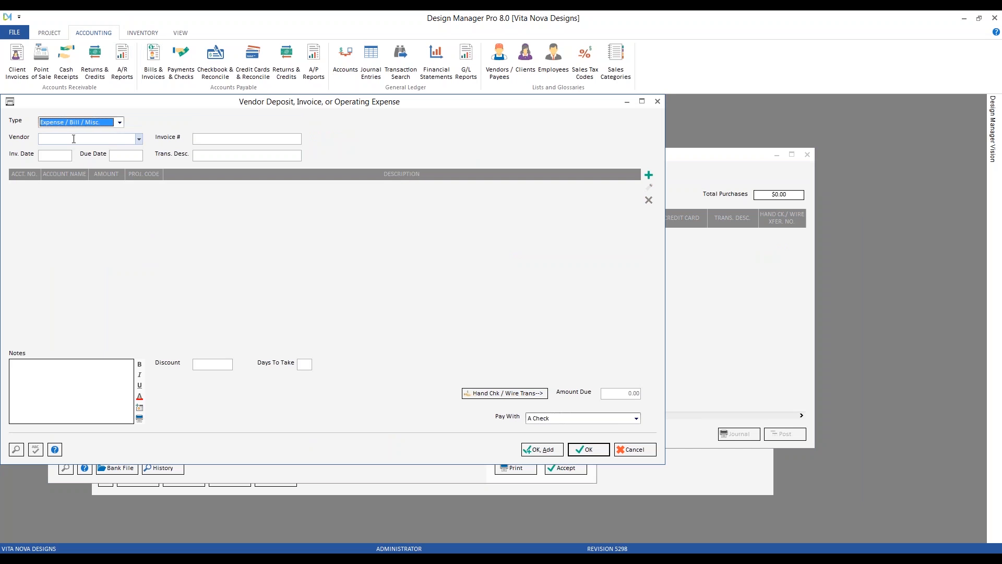
{"action": "left_click", "coordinate": [73, 139]}
{"action": "type", "text": "nrg"}
{"action": "key", "text": "Tab"}
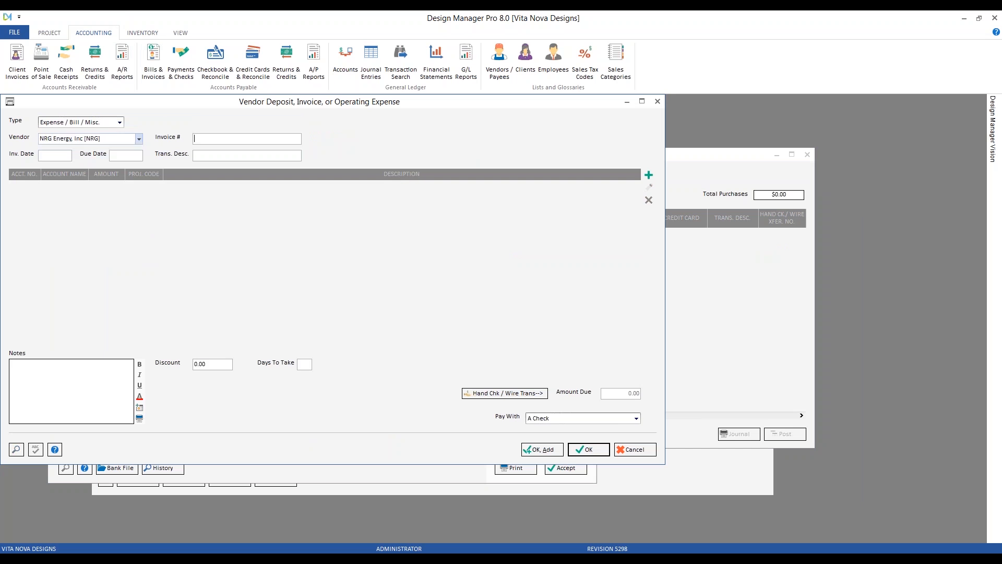
{"action": "type", "text": "april electric"}
{"action": "key", "text": "Tab"}
{"action": "type", "text": "4/21"}
{"action": "key", "text": "Tab"}
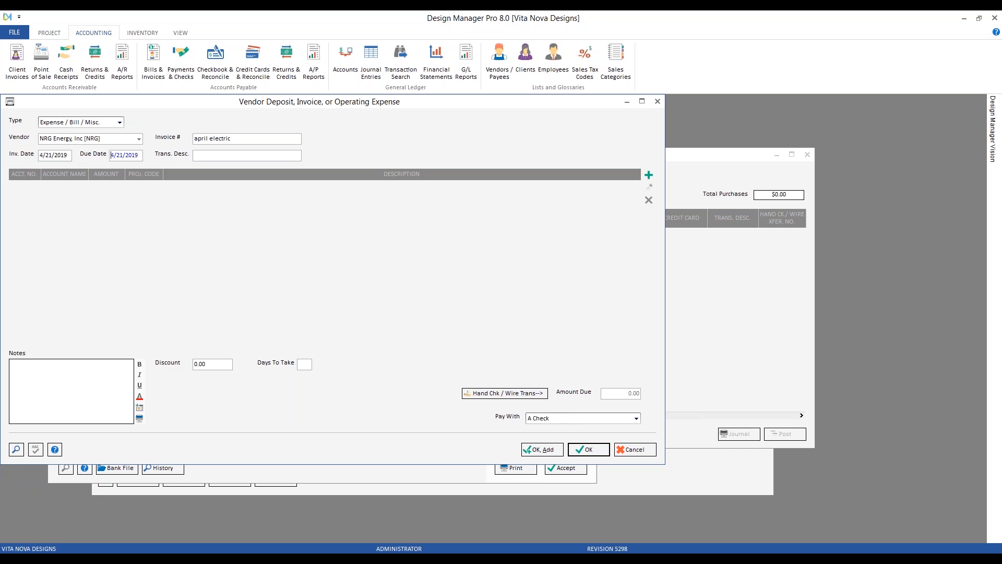
{"action": "type", "text": "april electric"}
- Add a non-project distribution of 200 to account 10010 Cash - Checking on the april electric bill
{"action": "left_click", "coordinate": [648, 175]}
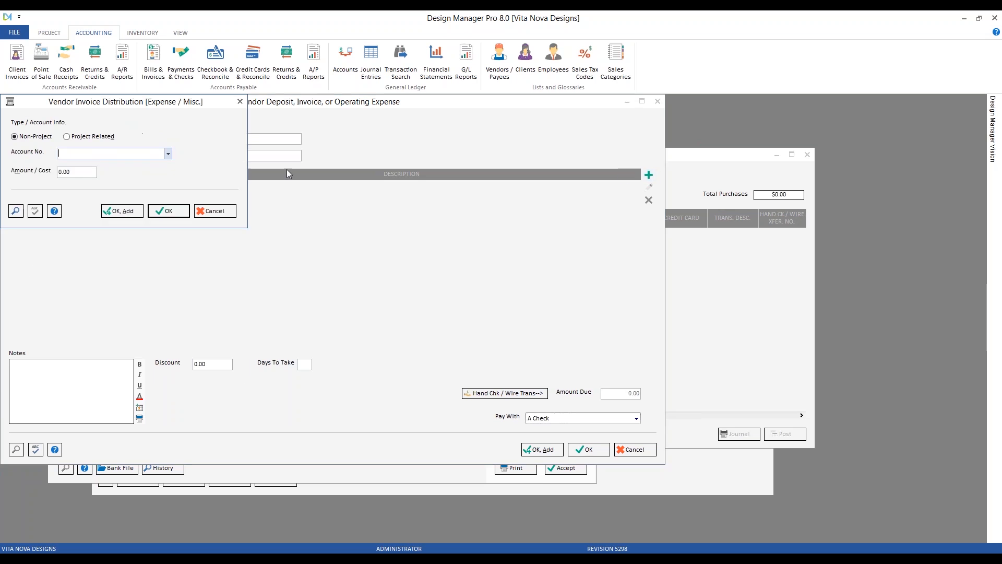
{"action": "left_click_drag", "start_coordinate": [117, 127], "coordinate": [308, 184]}
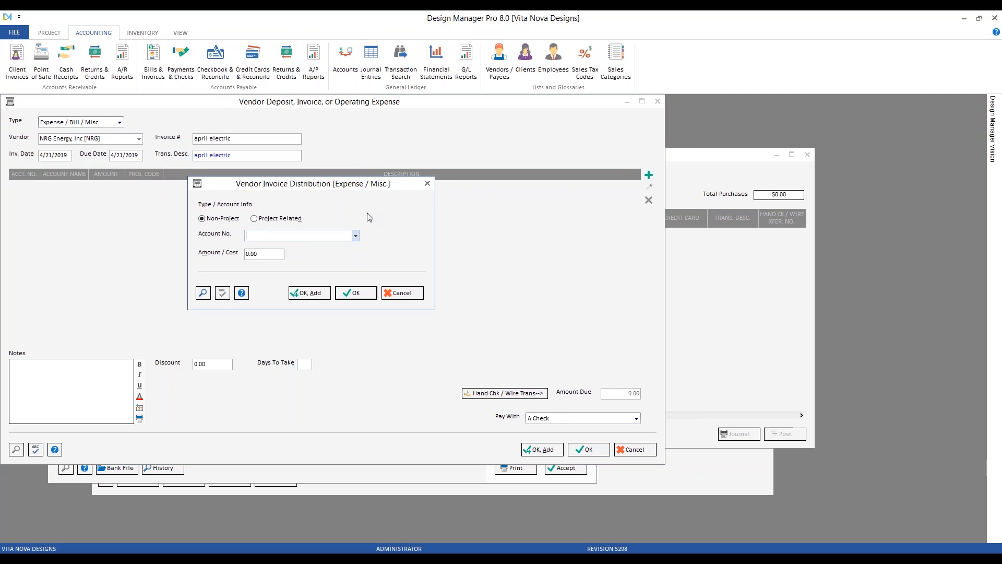
{"action": "left_click", "coordinate": [355, 237]}
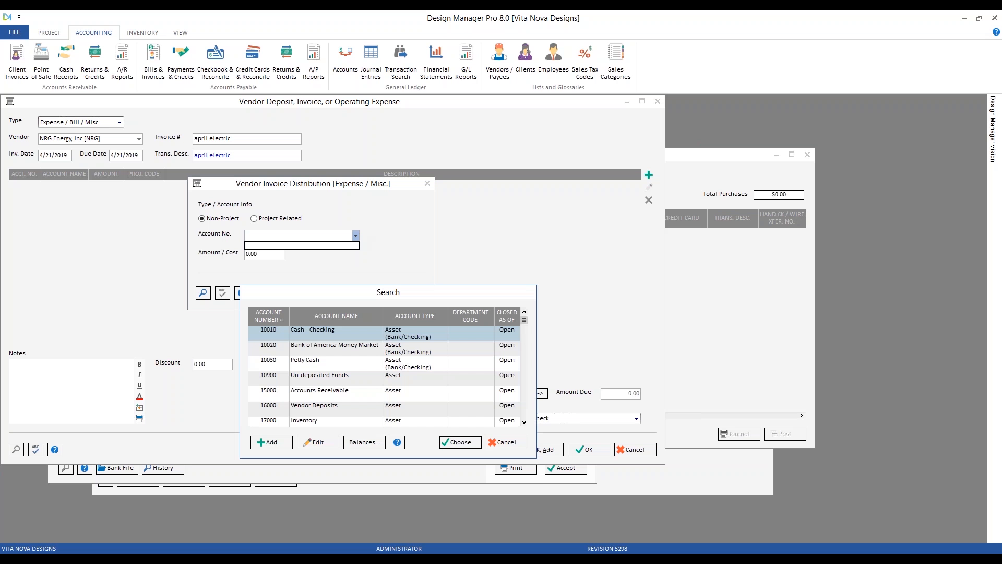
{"action": "double_click", "coordinate": [329, 338]}
{"action": "key", "text": "Tab"}
{"action": "type", "text": "2"}
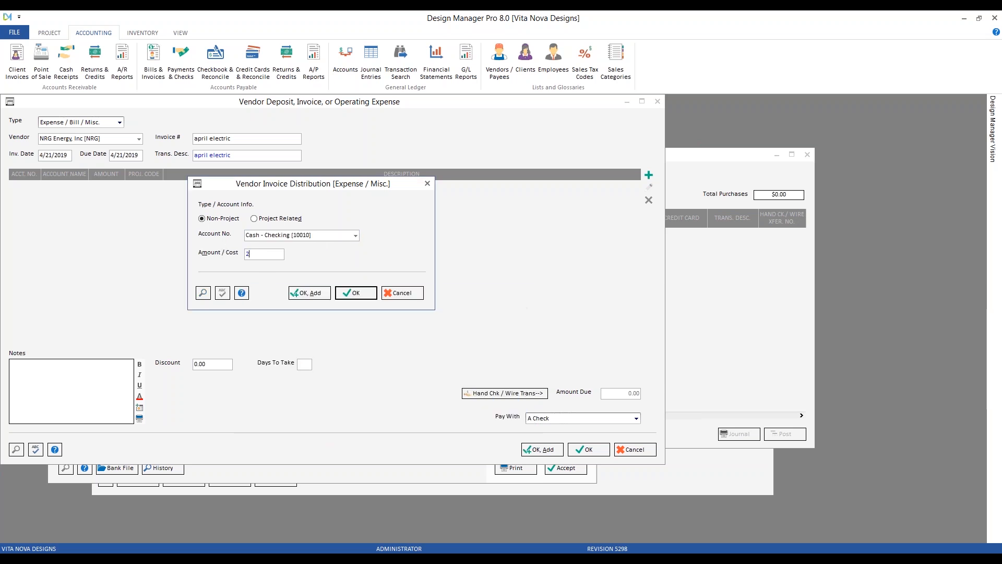
{"action": "type", "text": "00"}
{"action": "left_click", "coordinate": [355, 293]}
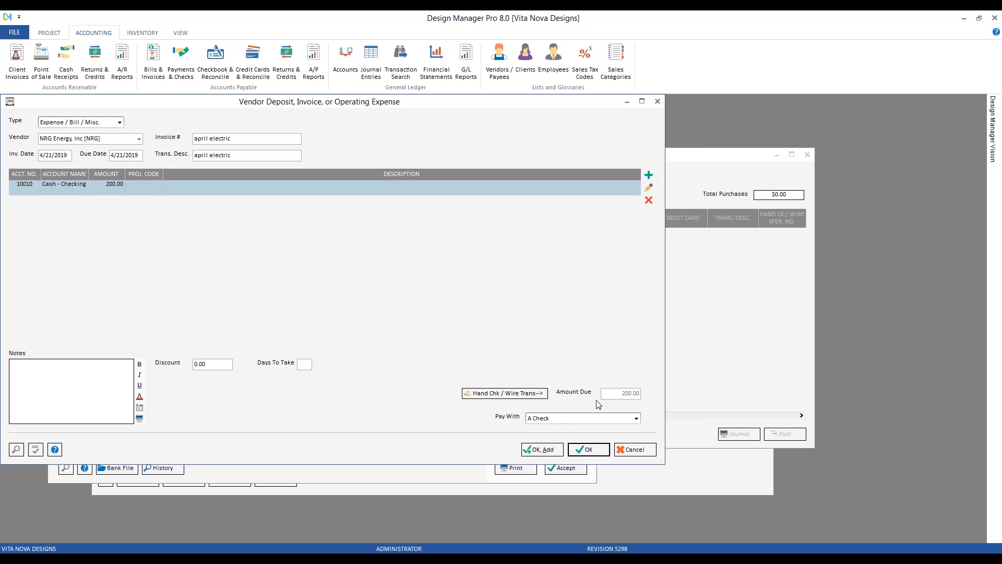
- Save the NRG april electric bill and post it to fiscal month 04/2019
{"action": "left_click", "coordinate": [589, 450]}
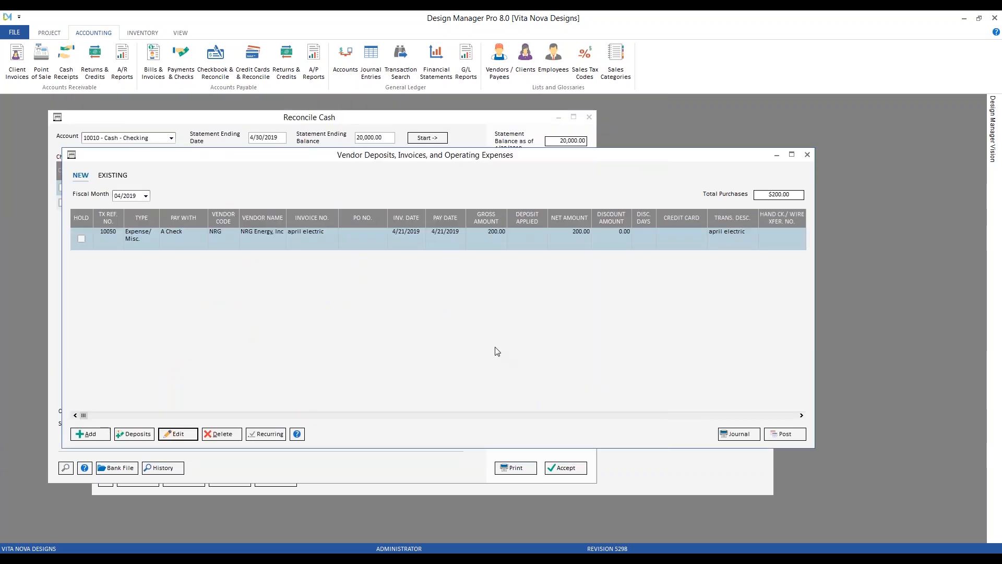
{"action": "left_click", "coordinate": [793, 441]}
{"action": "left_click", "coordinate": [527, 322]}
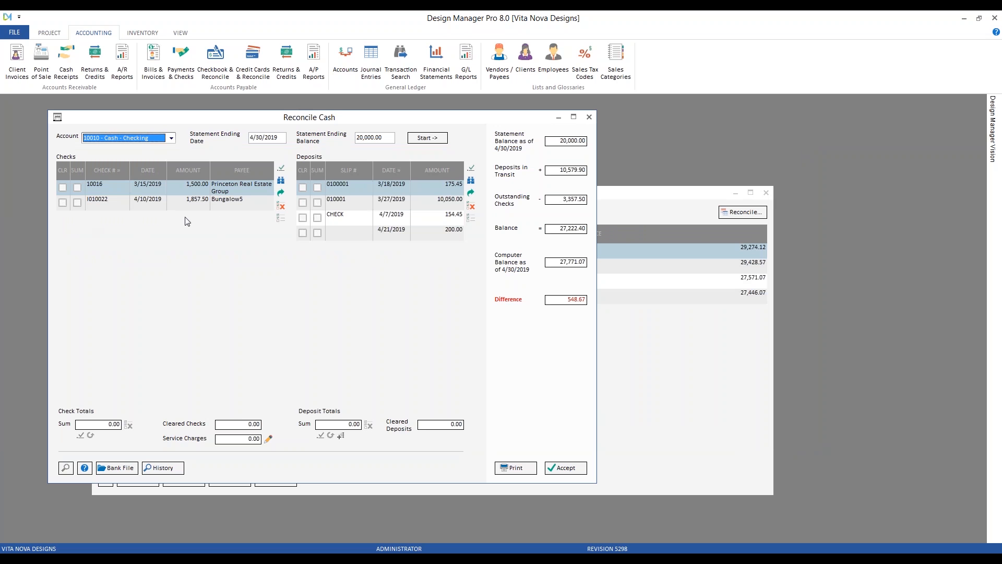
- Examine the 200.00 deposit dated 4/21/2019 in the 4/30/2019 reconciliation and its matching entry in the Checkbook
{"action": "left_click", "coordinate": [361, 229]}
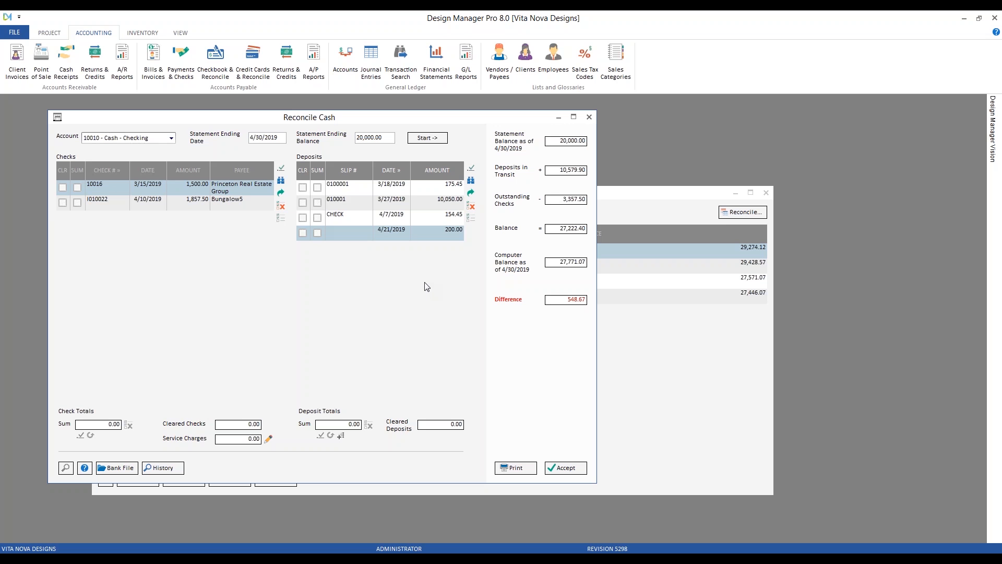
{"action": "left_click", "coordinate": [620, 215]}
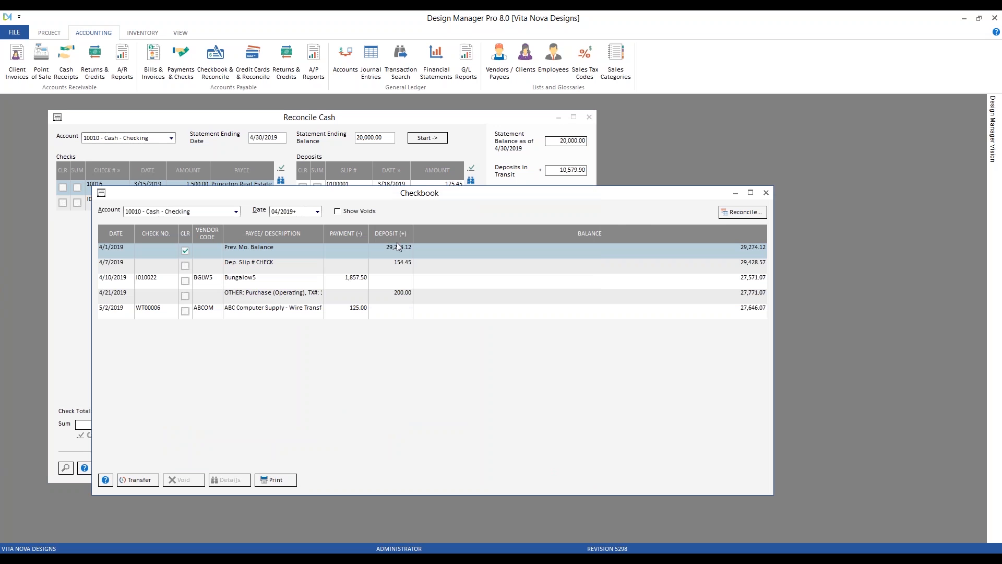
{"action": "left_click", "coordinate": [252, 297]}
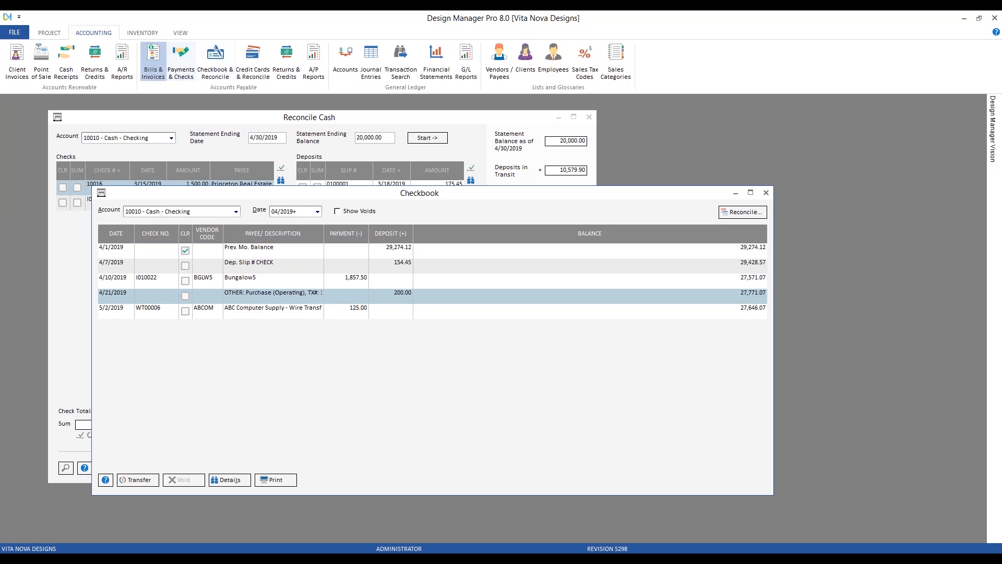
- Edit the existing NRG april electric bill, changing its distribution account to 61600 Gas / Electric, and save the bill
{"action": "left_click", "coordinate": [153, 60]}
{"action": "left_click", "coordinate": [64, 135]}
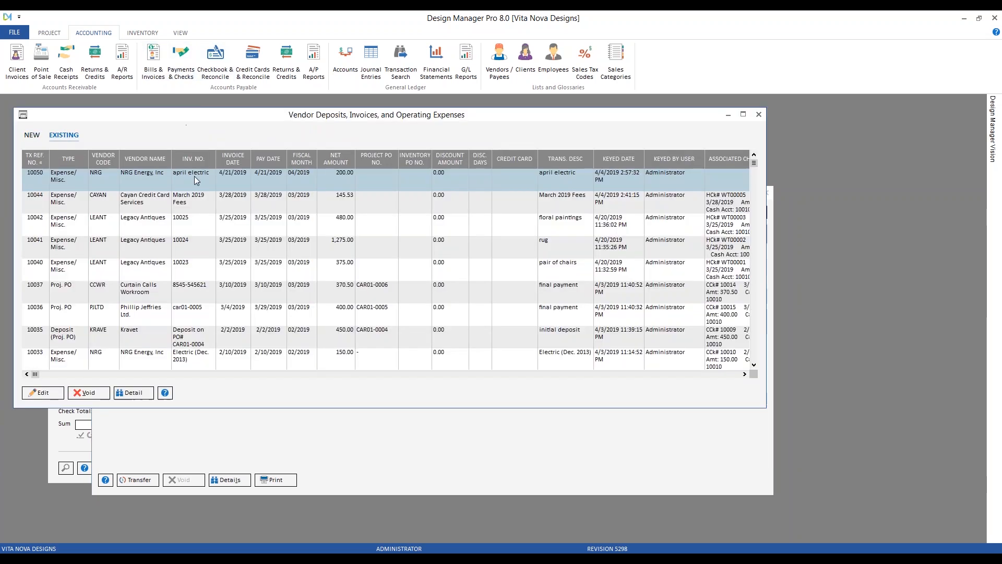
{"action": "left_click", "coordinate": [43, 392]}
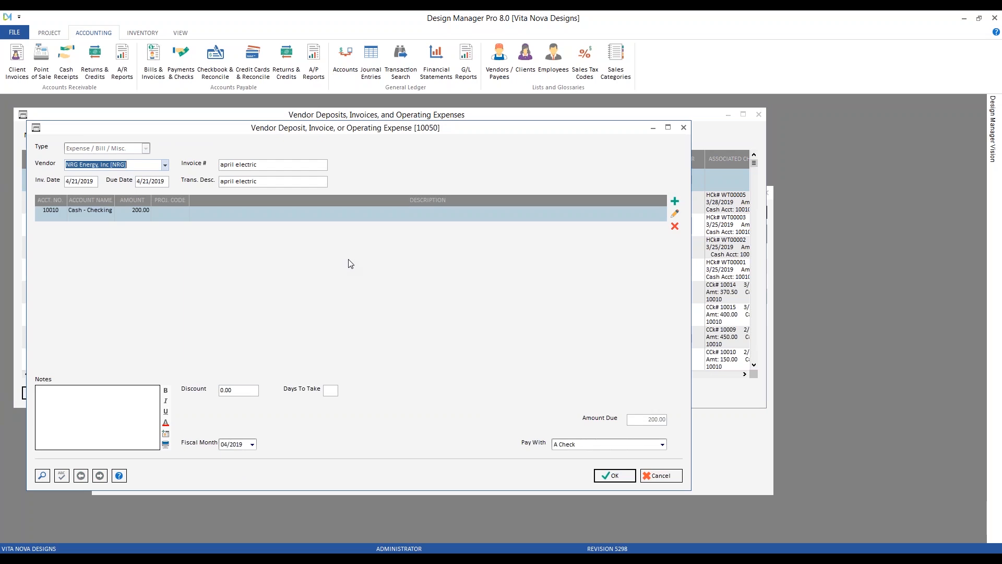
{"action": "left_click", "coordinate": [674, 214]}
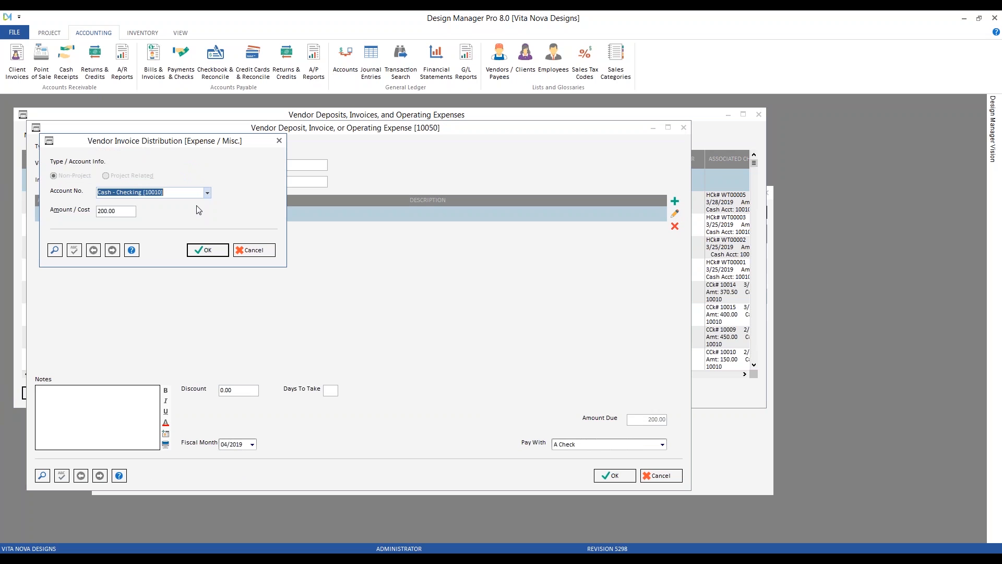
{"action": "type", "text": "g"}
{"action": "left_click", "coordinate": [166, 204]}
{"action": "left_click", "coordinate": [207, 250]}
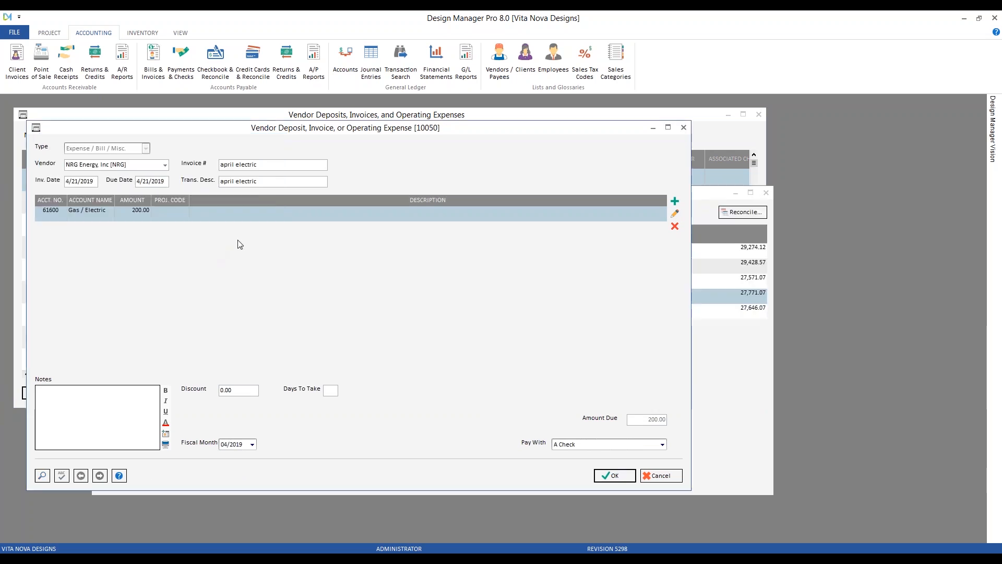
{"action": "left_click", "coordinate": [614, 475]}
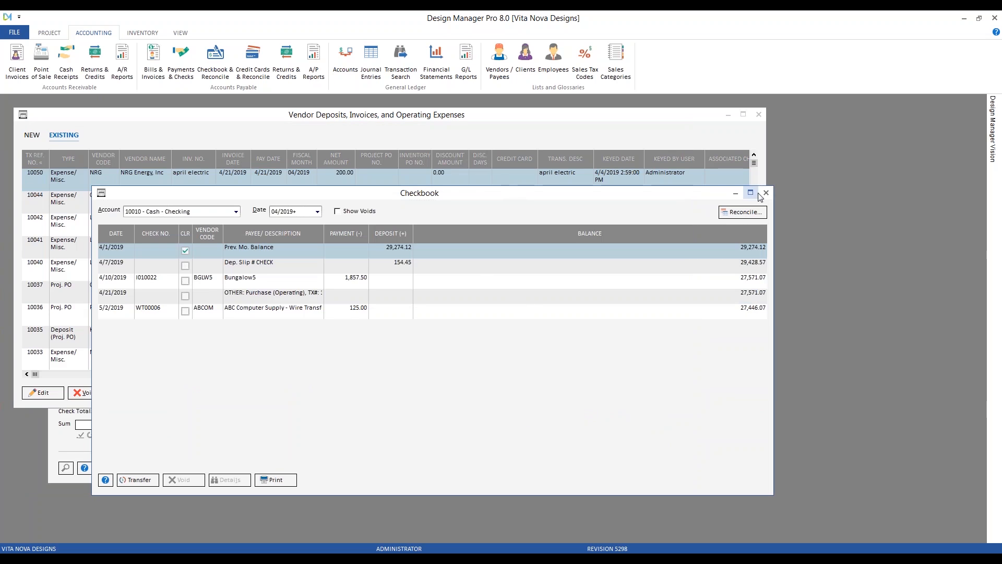
- Close the vendor invoices window and review the 4/21/2019 april electric entry in Reconcile Cash and the Checkbook
{"action": "left_click", "coordinate": [758, 114]}
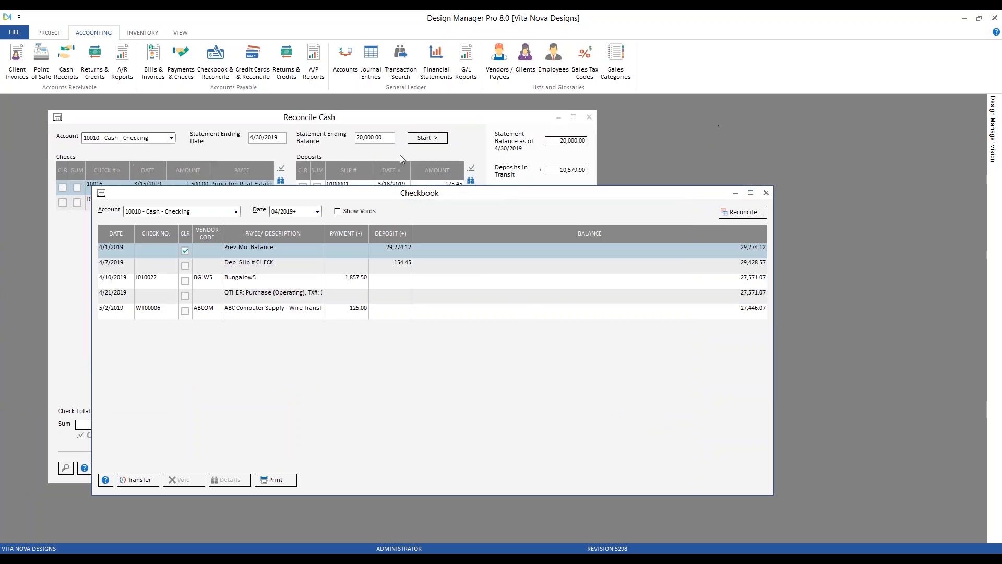
{"action": "left_click", "coordinate": [362, 124]}
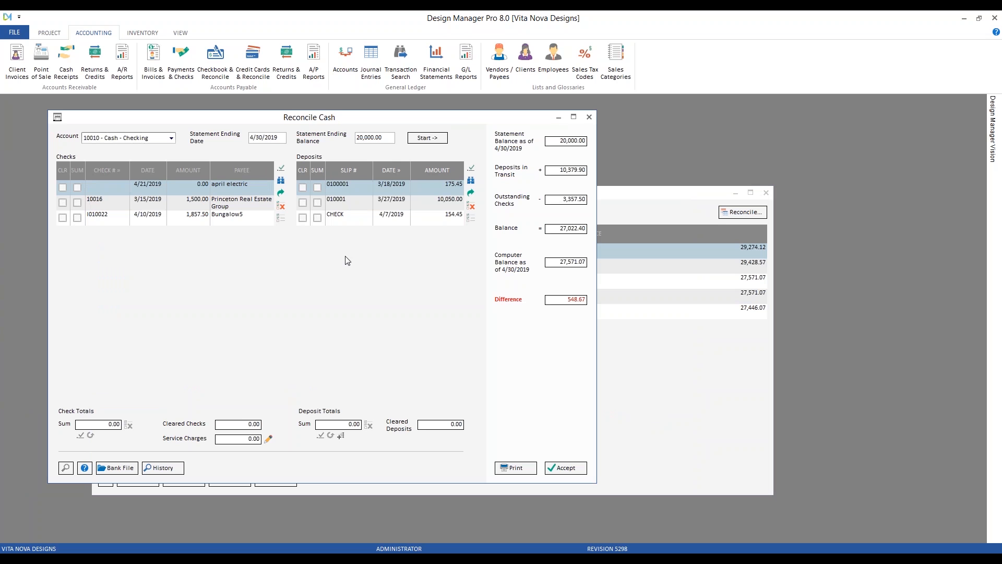
{"action": "left_click", "coordinate": [621, 202]}
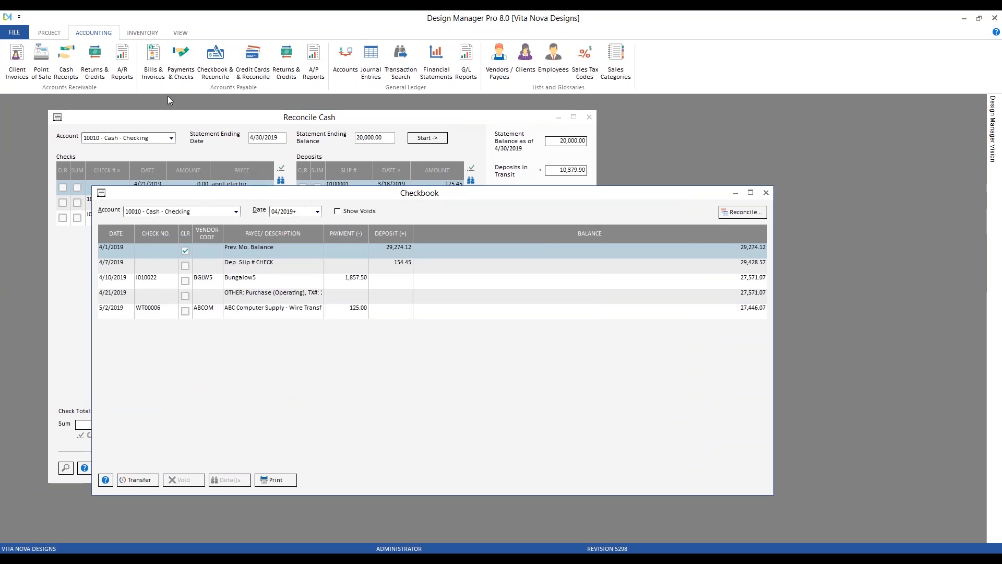
- Tag the NRG april electric bill in Payments and Print Checks, and close the payments, Checkbook and Reconcile Cash windows
{"action": "left_click", "coordinate": [180, 60]}
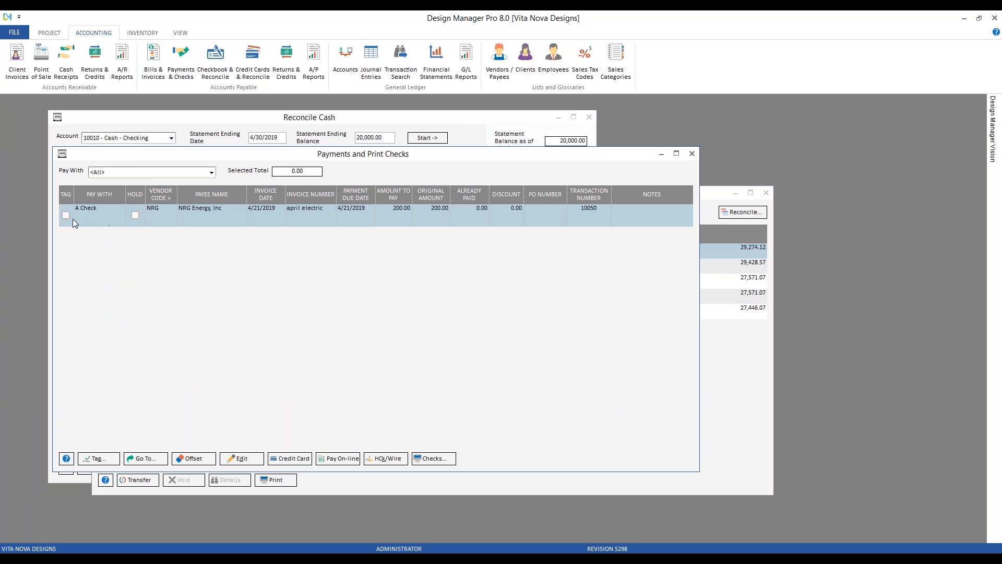
{"action": "left_click", "coordinate": [66, 215]}
{"action": "left_click", "coordinate": [691, 153]}
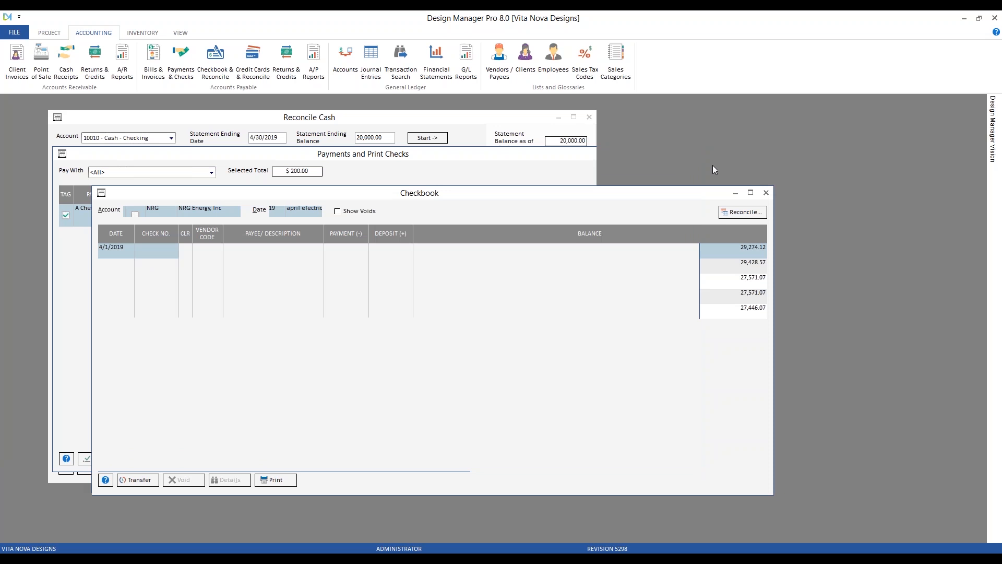
{"action": "left_click", "coordinate": [766, 192]}
{"action": "left_click", "coordinate": [589, 117]}
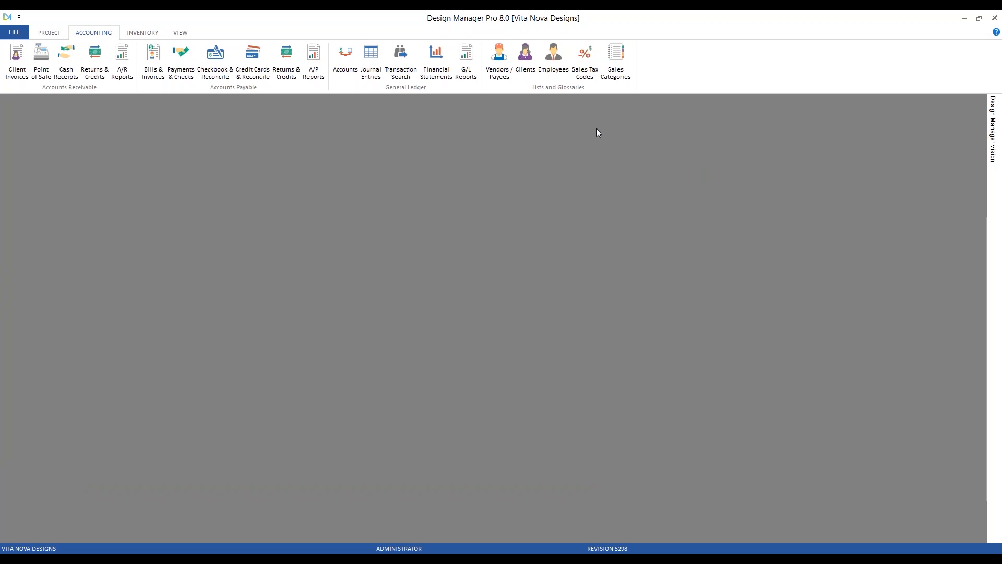